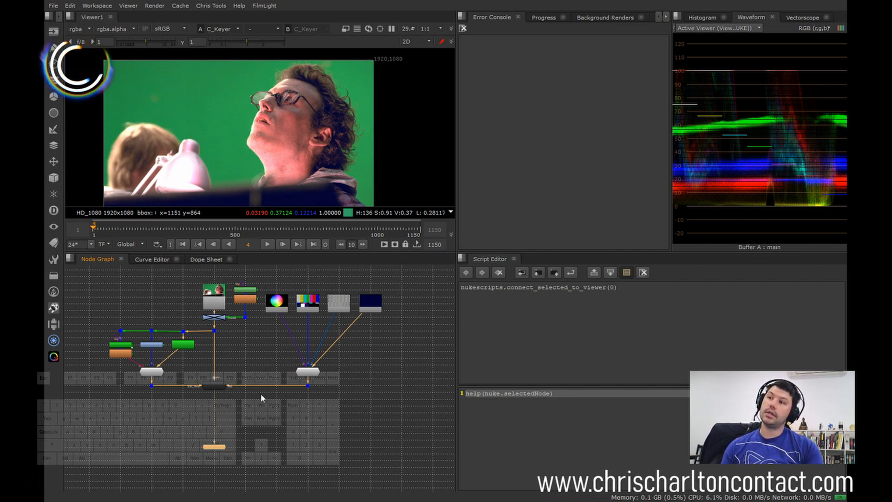
# Step: Open the C_Keyer node's properties and turn off its External Key option
pyautogui.scroll(3, 203, 386)
pyautogui.click(222, 391)
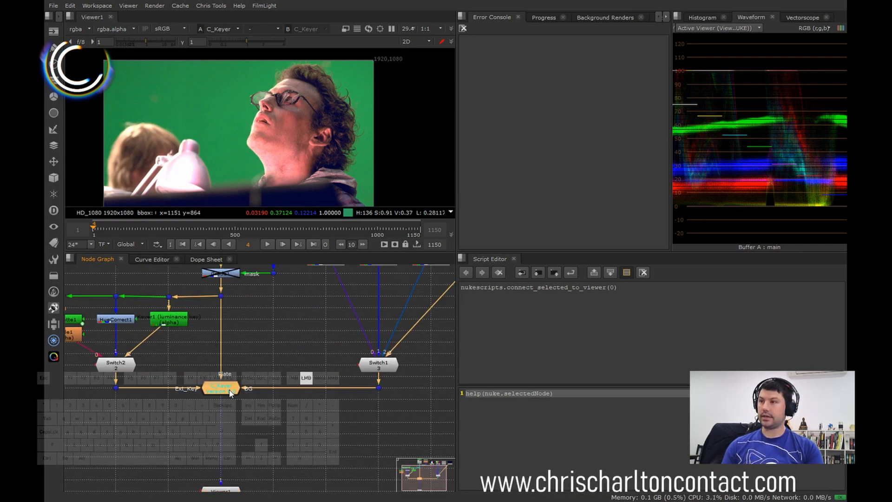
pyautogui.doubleClick(221, 389)
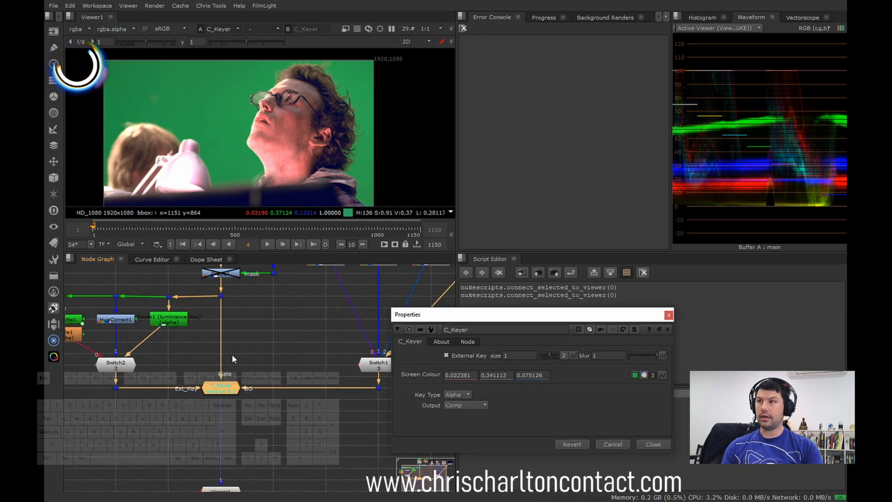
pyautogui.moveTo(236, 353); pyautogui.dragTo(234, 380, button='middle')
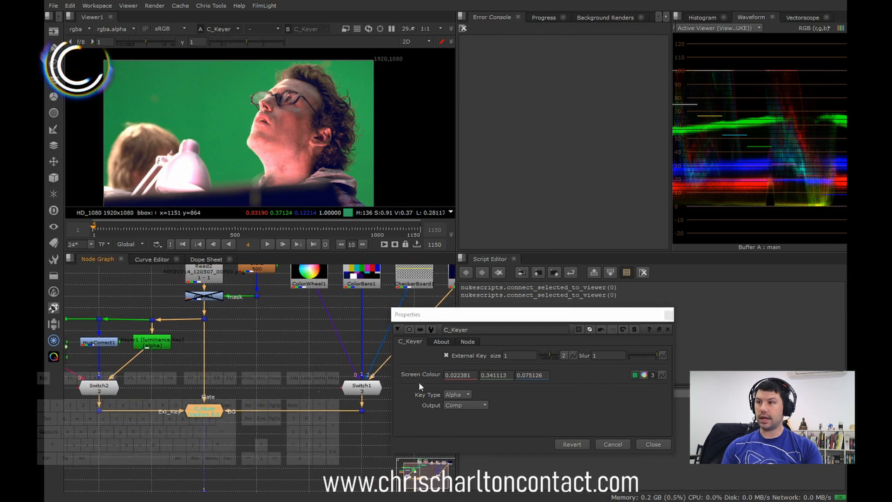
pyautogui.click(446, 356)
pyautogui.scroll(-1, 299, 372)
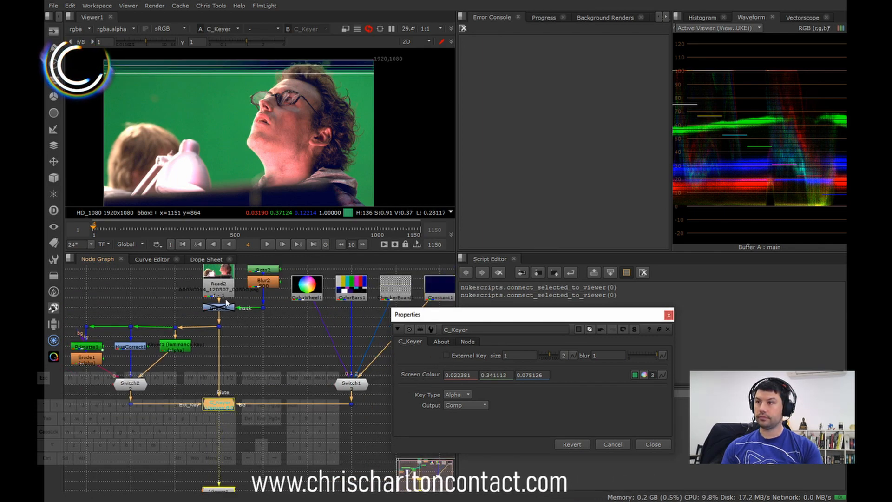
# Step: Show the Read2 plate in the viewer and sample the keyer's Screen Colour from the green beside the man's chin (0.0185, 0.351533, 0.072272)
pyautogui.click(219, 284)
pyautogui.press('1')
pyautogui.click(247, 315)
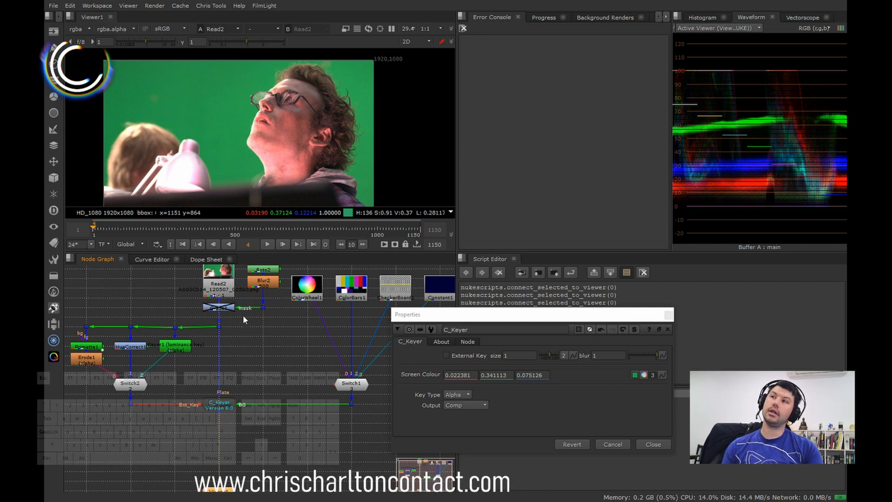
pyautogui.click(635, 375)
pyautogui.moveTo(211, 136); pyautogui.dragTo(218, 152, button='middle')
pyautogui.keyDown('ctrl'); pyautogui.keyDown('shift'); pyautogui.moveTo(235, 153); pyautogui.dragTo(235, 153); pyautogui.keyUp('shift'); pyautogui.keyUp('ctrl')
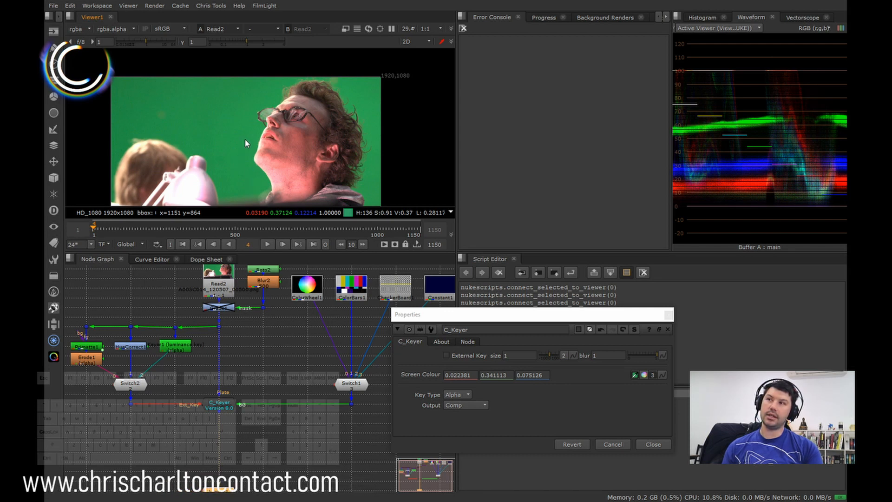
pyautogui.scroll(5, 243, 154)
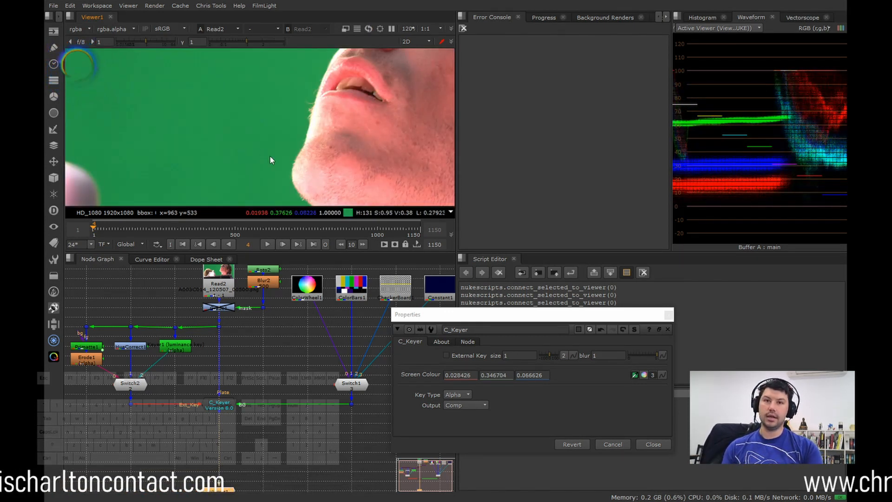
pyautogui.keyDown('ctrl'); pyautogui.click(263, 131); pyautogui.keyUp('ctrl')
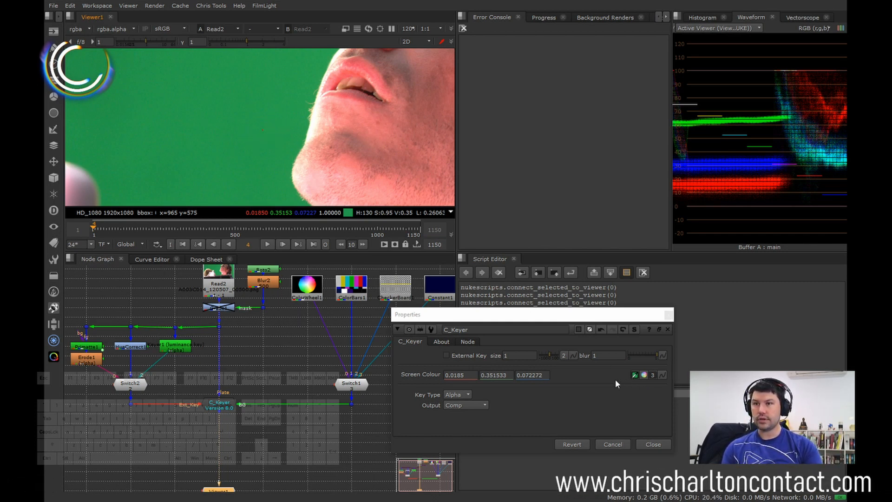
pyautogui.click(635, 374)
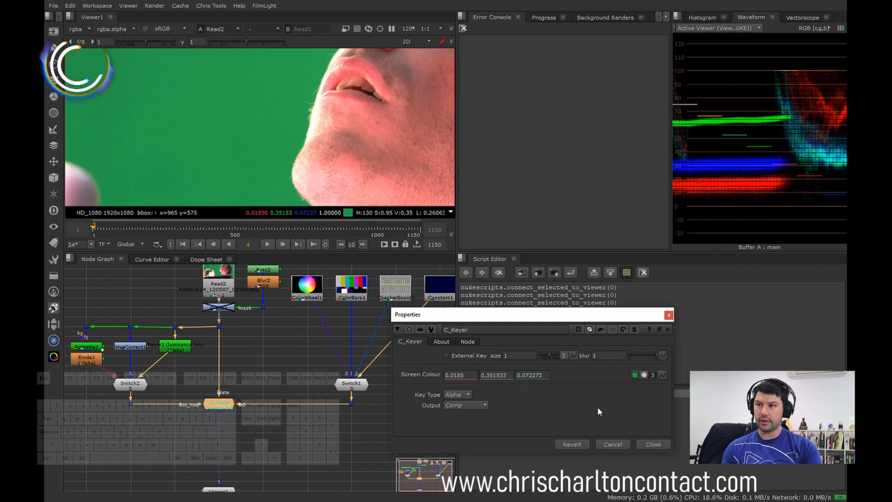
# Step: Set the C_Keyer's Key Type to RGB
pyautogui.click(635, 375)
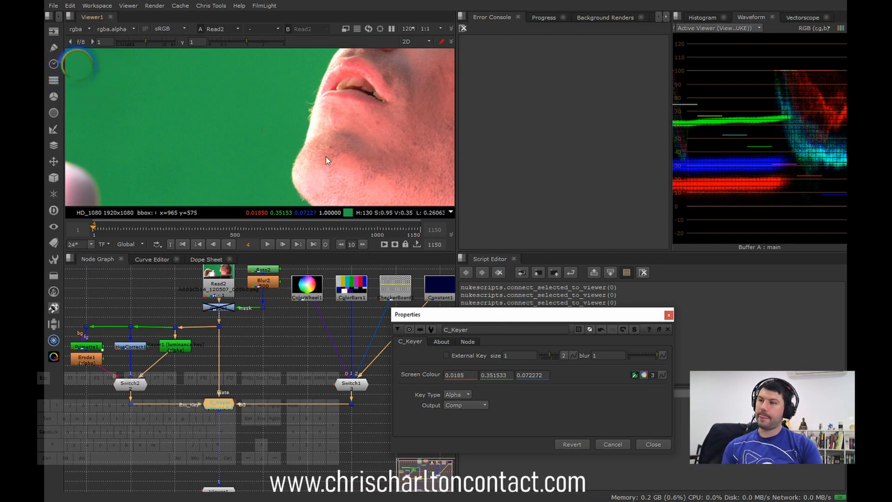
pyautogui.click(458, 395)
pyautogui.click(457, 403)
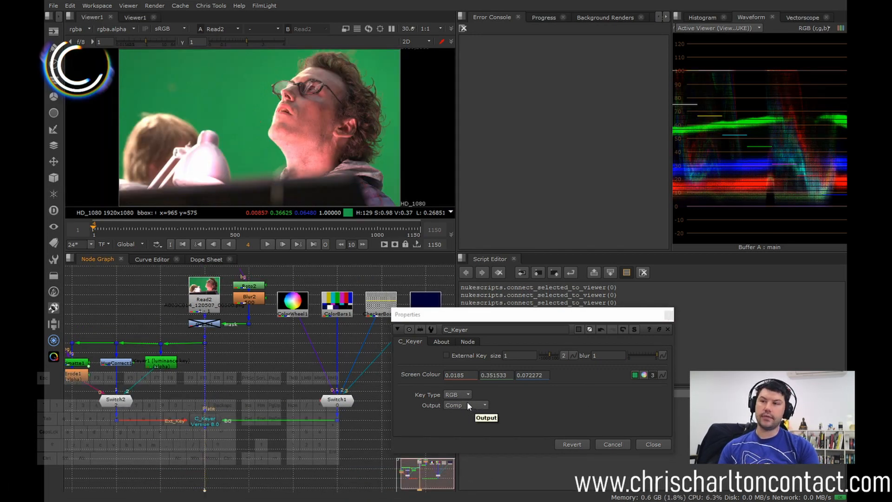
# Step: Review the keyer's available Output and Key Type options, keeping Comp and RGB
pyautogui.click(470, 407)
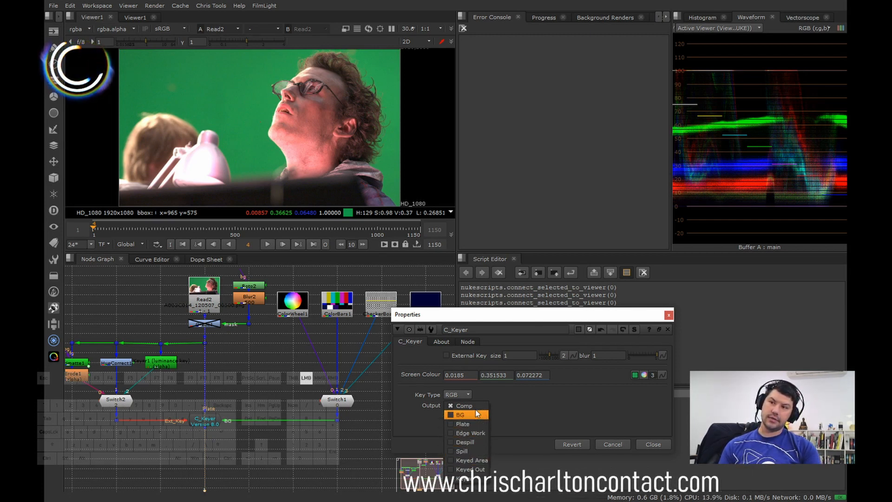
pyautogui.click(476, 408)
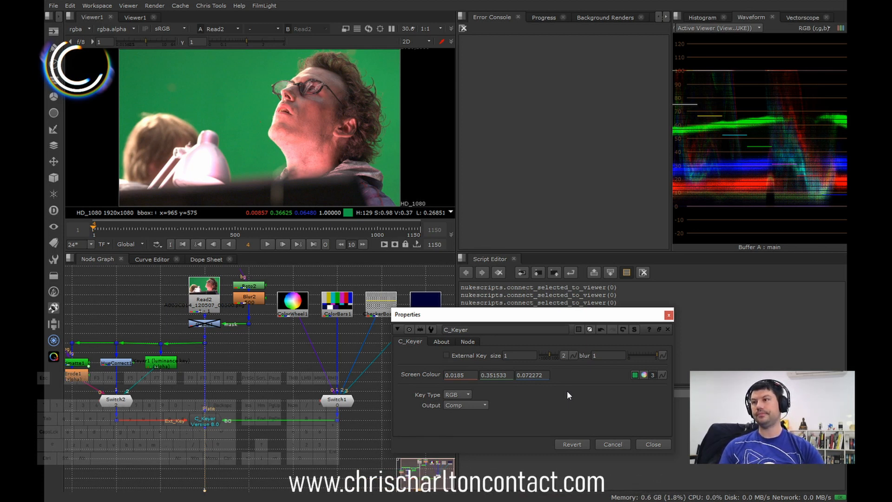
pyautogui.click(464, 395)
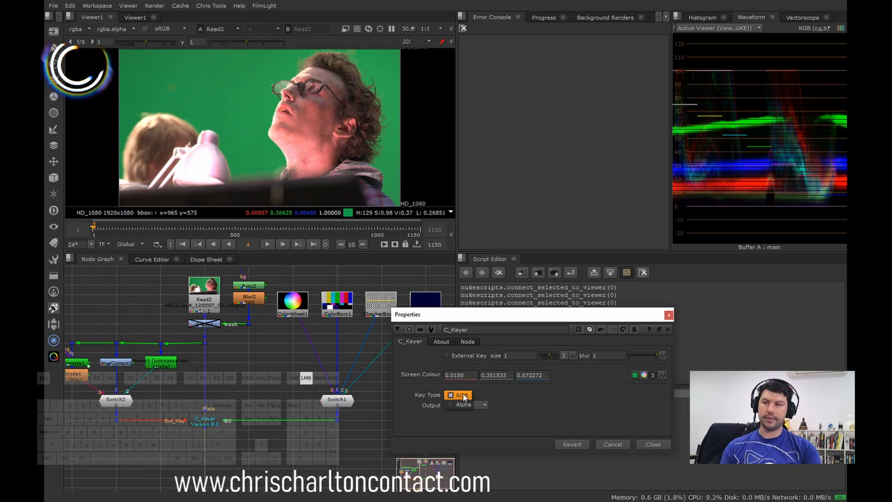
pyautogui.click(534, 397)
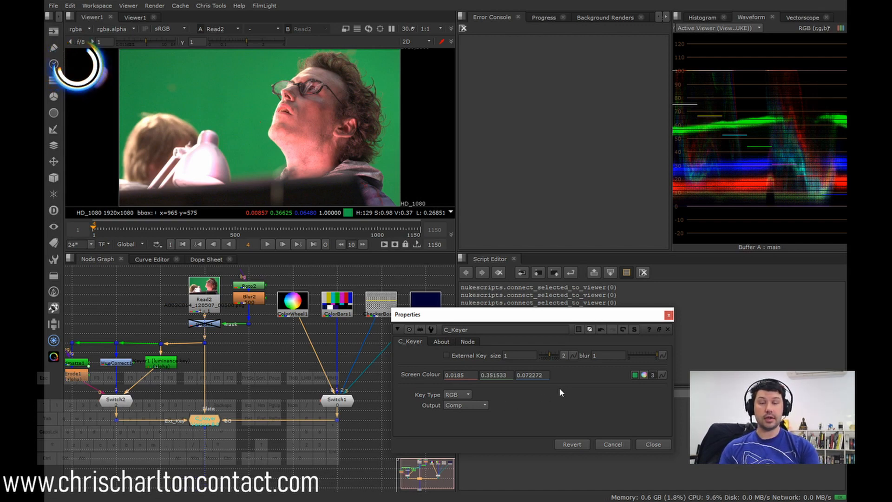
# Step: Compare the C_Keyer result with the original Read2 plate and examine the green screen's pixels up close
pyautogui.scroll(-2, 274, 367)
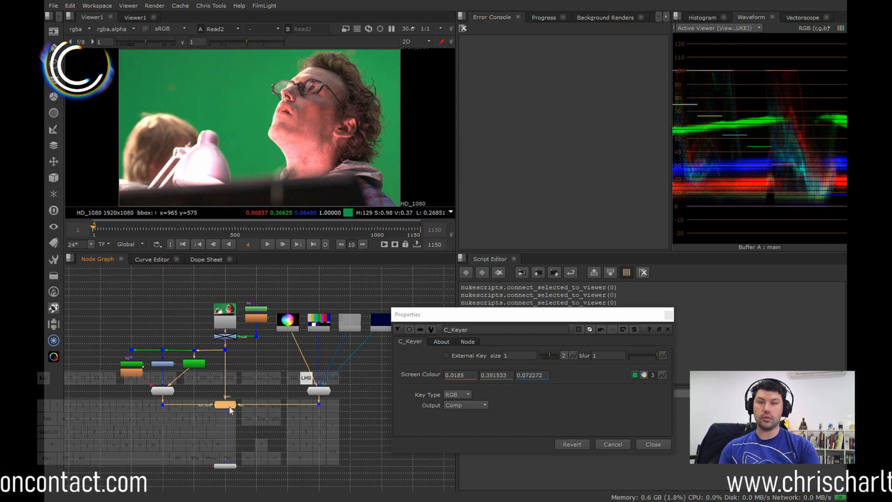
pyautogui.press('1')
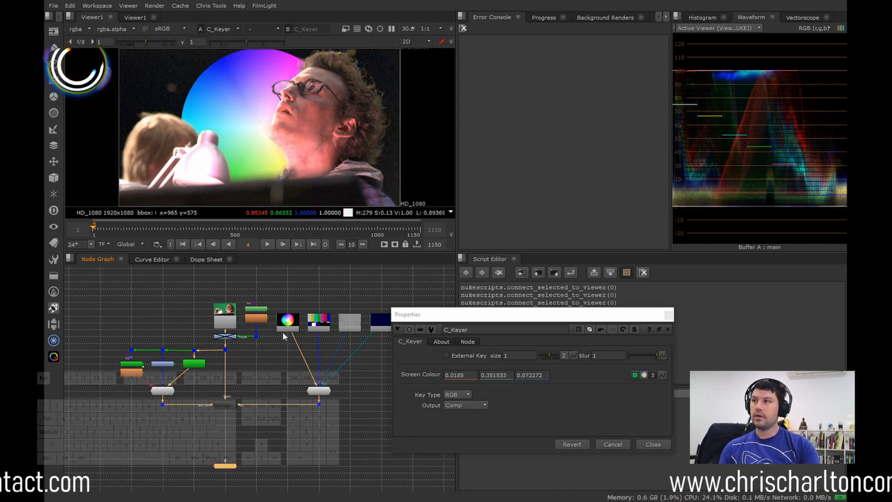
pyautogui.click(225, 319)
pyautogui.press('1')
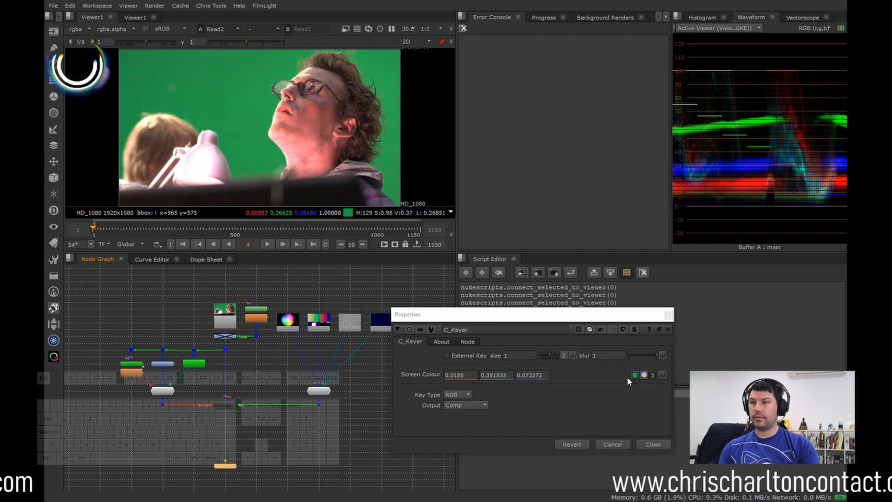
pyautogui.scroll(5, 258, 105)
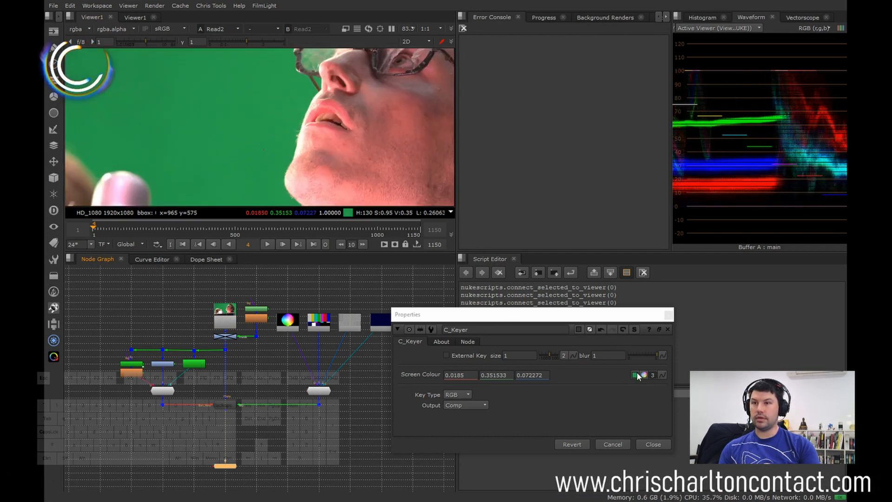
pyautogui.scroll(9, 279, 135)
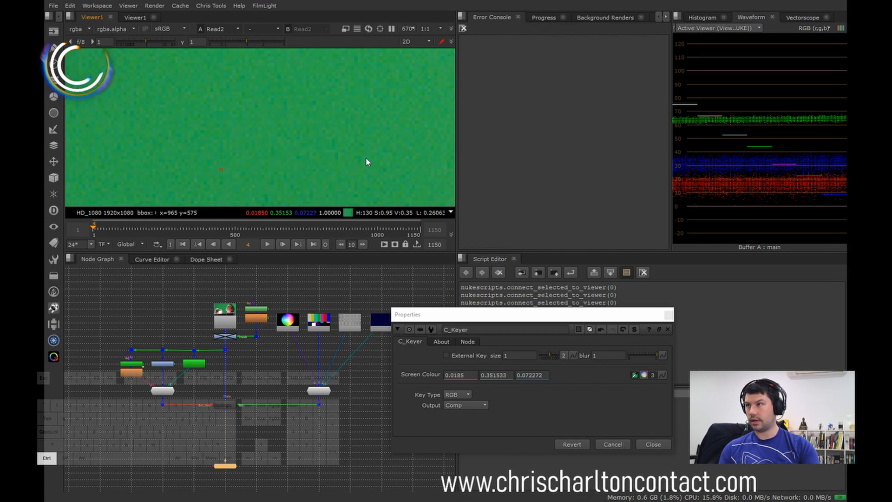
pyautogui.scroll(-10, 333, 142)
pyautogui.scroll(-1, 311, 130)
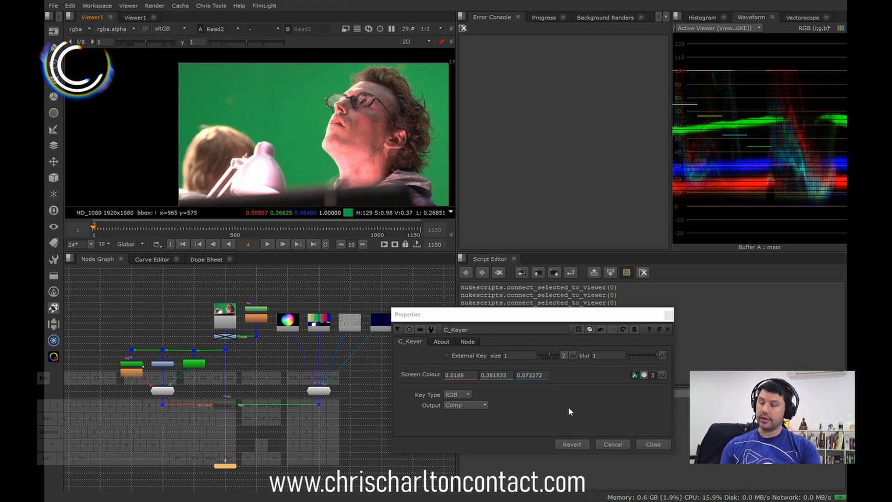
# Step: Close the keyer's properties and disconnect the C_Keyer's Ext_Key input from Switch2
pyautogui.click(650, 443)
pyautogui.click(226, 405)
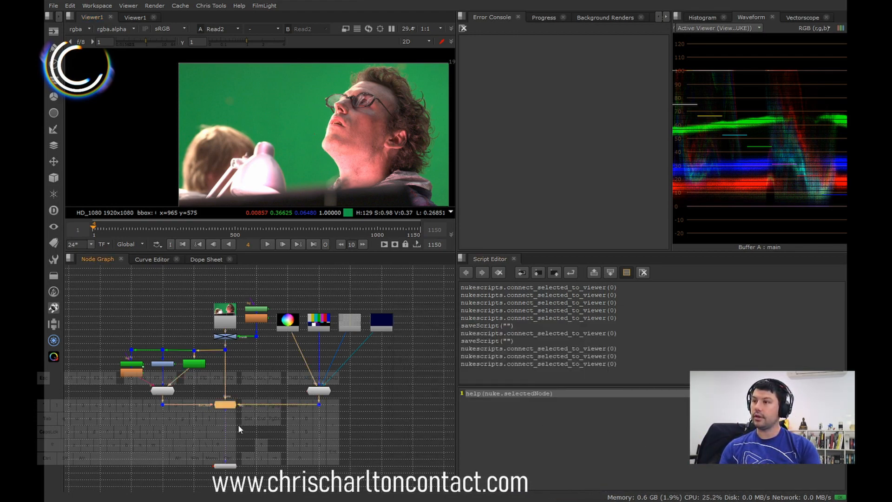
pyautogui.scroll(3, 231, 425)
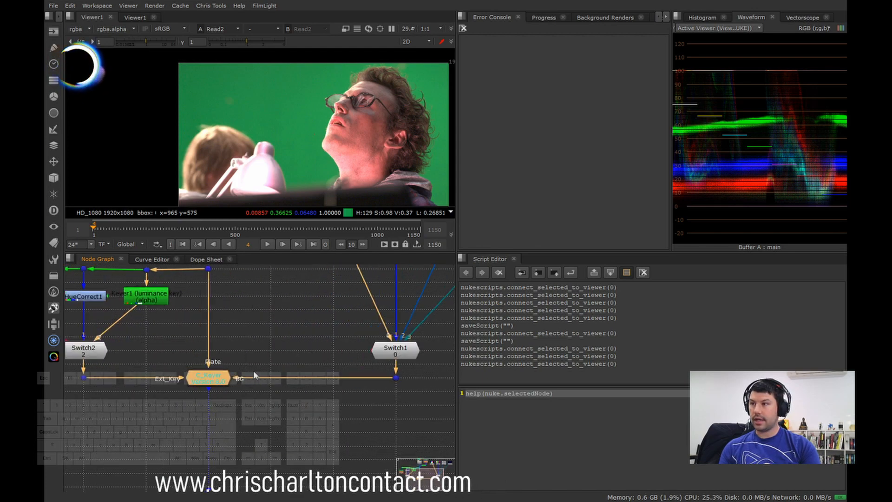
pyautogui.middleClick(278, 339)
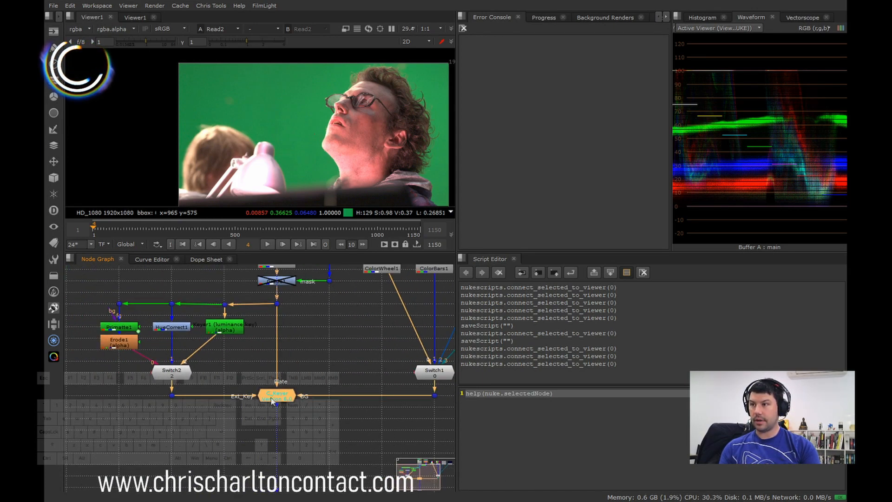
pyautogui.scroll(2, 196, 407)
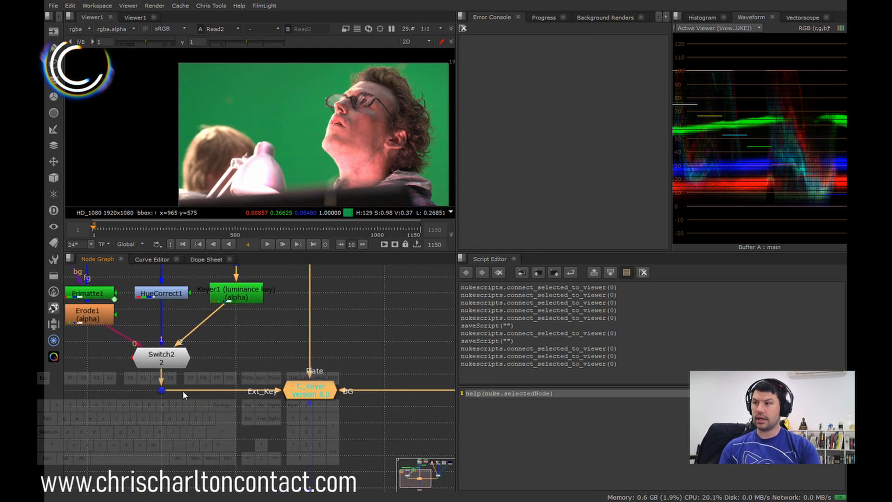
pyautogui.moveTo(183, 390); pyautogui.dragTo(278, 372)
pyautogui.scroll(-2, 326, 432)
# Step: Show the C_Keyer composite in the viewer and examine the key around the man's face and glasses
pyautogui.moveTo(326, 432); pyautogui.dragTo(244, 412, button='middle')
pyautogui.press('1')
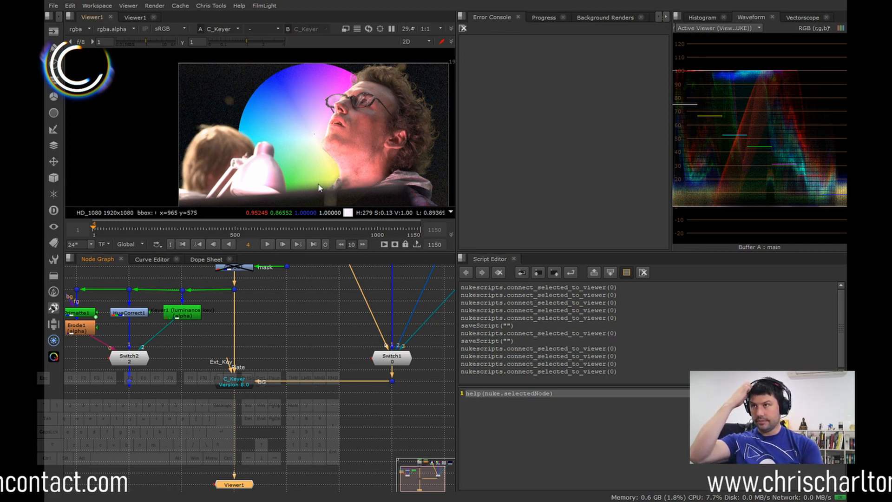
pyautogui.moveTo(337, 108); pyautogui.dragTo(300, 99, button='middle')
pyautogui.scroll(5, 320, 94)
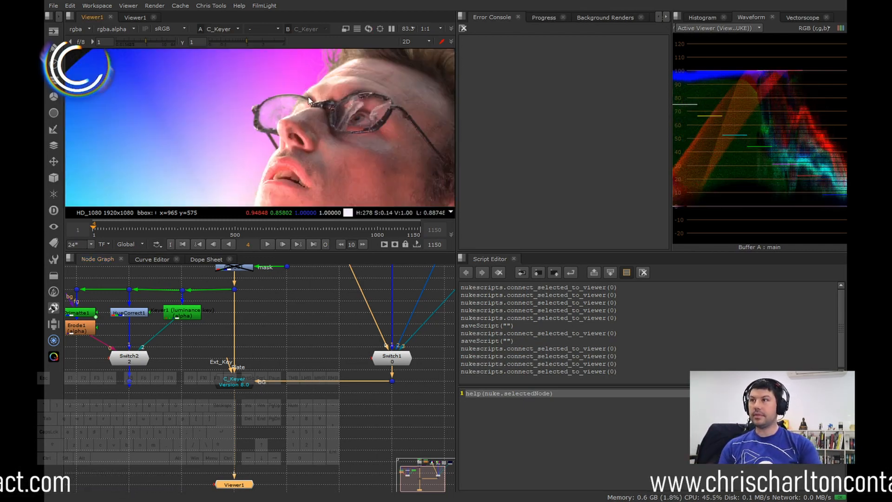
pyautogui.scroll(-3, 350, 106)
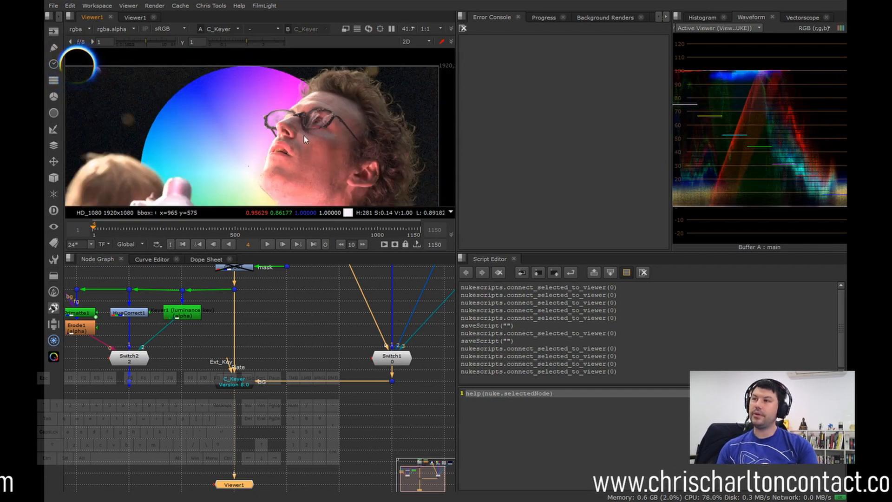
pyautogui.moveTo(293, 116); pyautogui.dragTo(288, 113, button='middle')
# Step: Inspect the ColorWheel, ColorBars, CheckerBoard and Constant background sources feeding Switch1 in the node graph
pyautogui.moveTo(369, 312); pyautogui.dragTo(302, 389, button='middle')
pyautogui.scroll(-1, 325, 392)
pyautogui.moveTo(366, 394); pyautogui.dragTo(303, 392, button='middle')
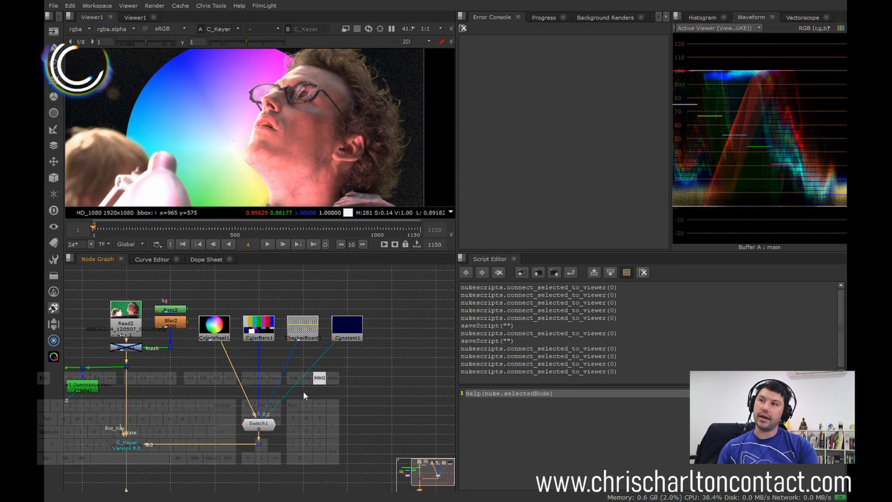
pyautogui.scroll(2, 217, 336)
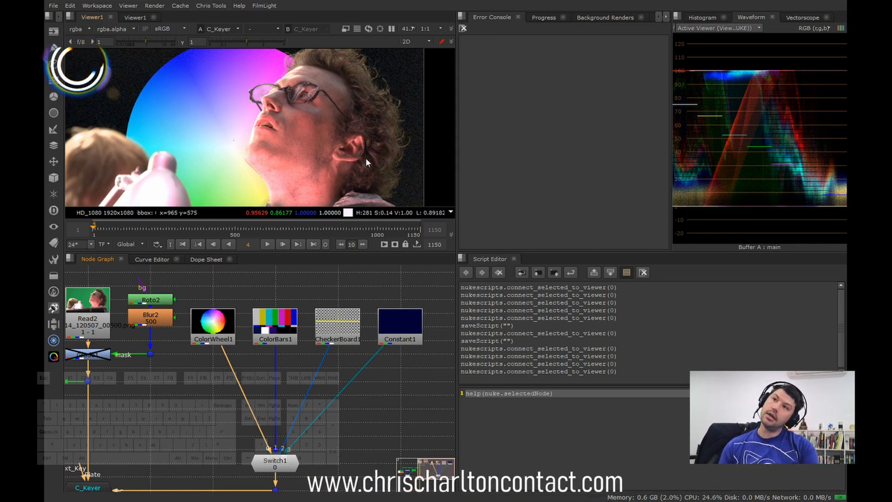
# Step: Examine the keyed edges of the man's hair against the background, from the forehead round to behind the ear
pyautogui.moveTo(371, 136)
pyautogui.mouseDown(button='middle')
pyautogui.moveTo(373, 151)
pyautogui.moveTo(392, 133)
pyautogui.moveTo(385, 135)
pyautogui.mouseUp(button='middle')
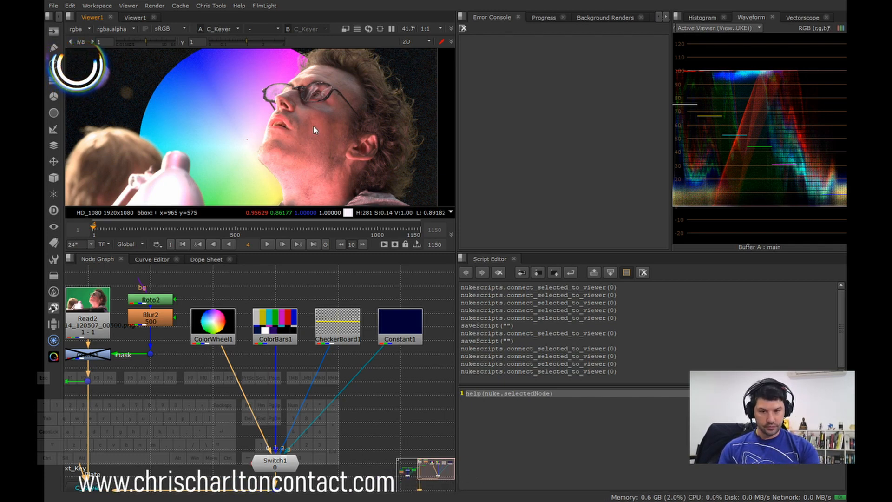
pyautogui.moveTo(273, 105); pyautogui.dragTo(267, 139, button='middle')
pyautogui.scroll(3, 282, 99)
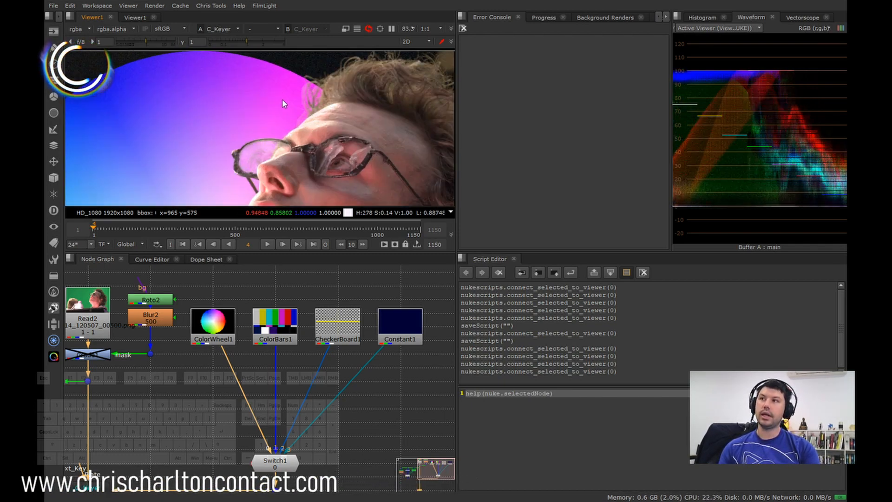
pyautogui.moveTo(336, 103); pyautogui.dragTo(222, 124, button='middle')
pyautogui.moveTo(349, 148); pyautogui.dragTo(278, 111, button='middle')
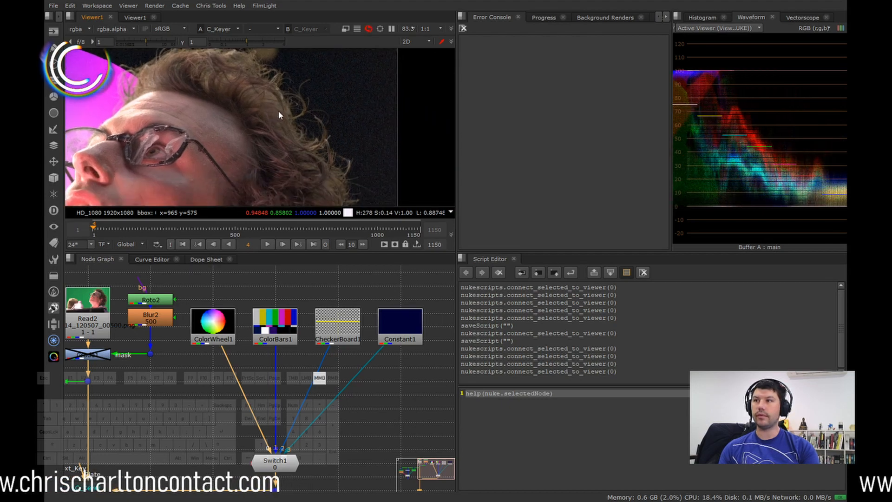
pyautogui.moveTo(307, 147); pyautogui.dragTo(283, 95, button='middle')
pyautogui.moveTo(308, 127); pyautogui.dragTo(299, 98, button='middle')
pyautogui.scroll(6, 333, 150)
pyautogui.scroll(-4, 335, 158)
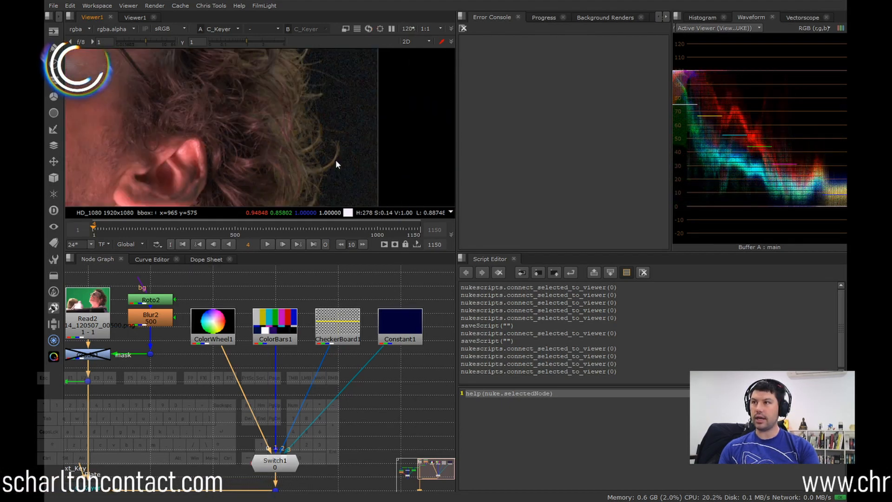
pyautogui.moveTo(336, 161); pyautogui.dragTo(353, 88, button='middle')
pyautogui.moveTo(341, 179); pyautogui.dragTo(361, 190, button='middle')
pyautogui.scroll(-3, 260, 140)
# Step: Examine the keyed transparency of the man's glasses lens over the colour wheel
pyautogui.moveTo(200, 144); pyautogui.dragTo(255, 177, button='middle')
pyautogui.moveTo(283, 121); pyautogui.dragTo(255, 171, button='middle')
pyautogui.scroll(4, 263, 112)
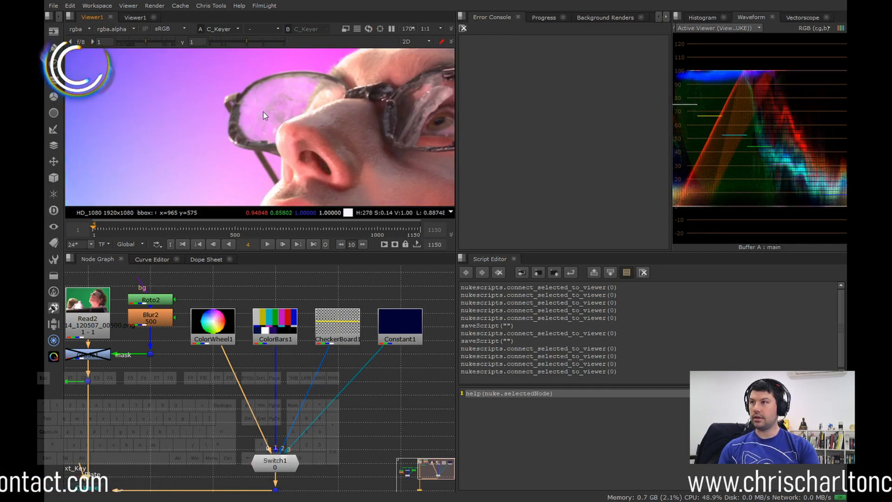
# Step: Connect the Read2 plate to viewer input 1 and C_Keyer to viewer input 2 for comparison
pyautogui.moveTo(296, 123); pyautogui.dragTo(278, 136, button='middle')
pyautogui.click(92, 321)
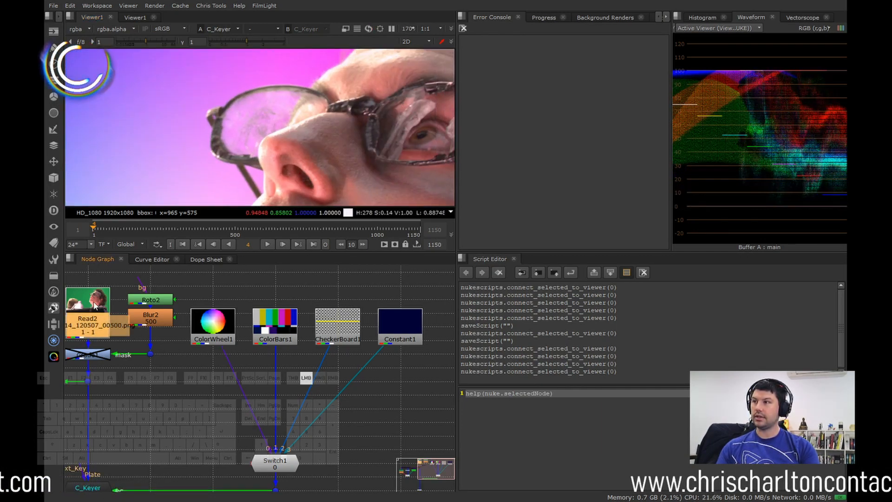
pyautogui.press('1')
pyautogui.moveTo(238, 379); pyautogui.dragTo(310, 329, button='middle')
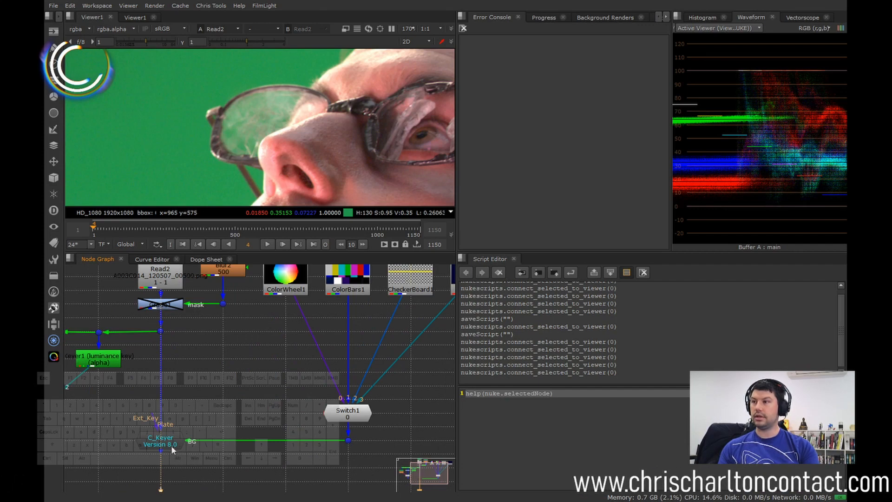
pyautogui.click(190, 410)
pyautogui.press('1')
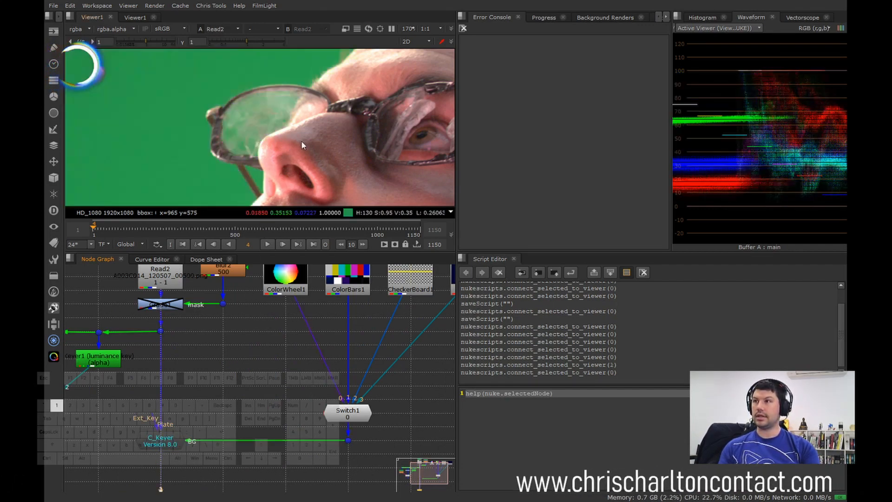
pyautogui.press('2')
# Step: Compare the original plate with the C_Keyer composite around the man's glasses lens and nose
pyautogui.press('1')
pyautogui.press('2')
pyautogui.scroll(5, 274, 112)
pyautogui.moveTo(293, 108); pyautogui.dragTo(353, 99, button='middle')
pyautogui.press('1')
pyautogui.press('2')
pyautogui.press('1')
pyautogui.press('2')
pyautogui.scroll(-4, 321, 107)
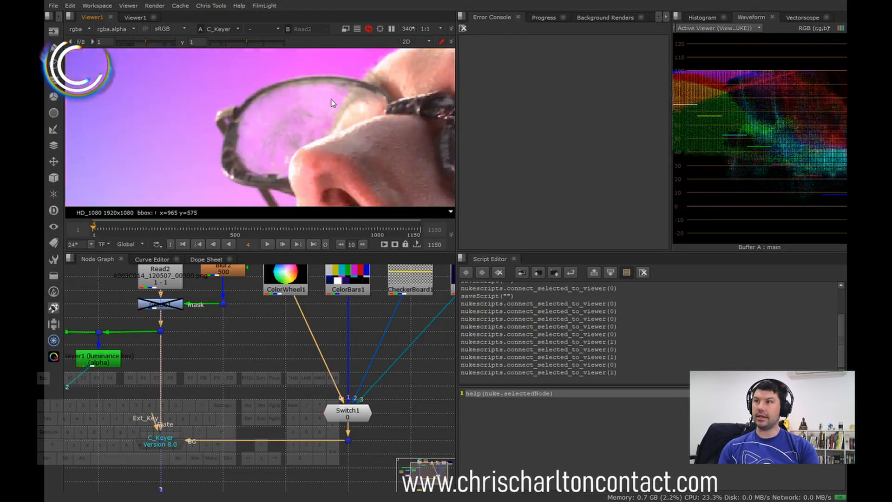
pyautogui.moveTo(294, 116); pyautogui.dragTo(287, 115, button='middle')
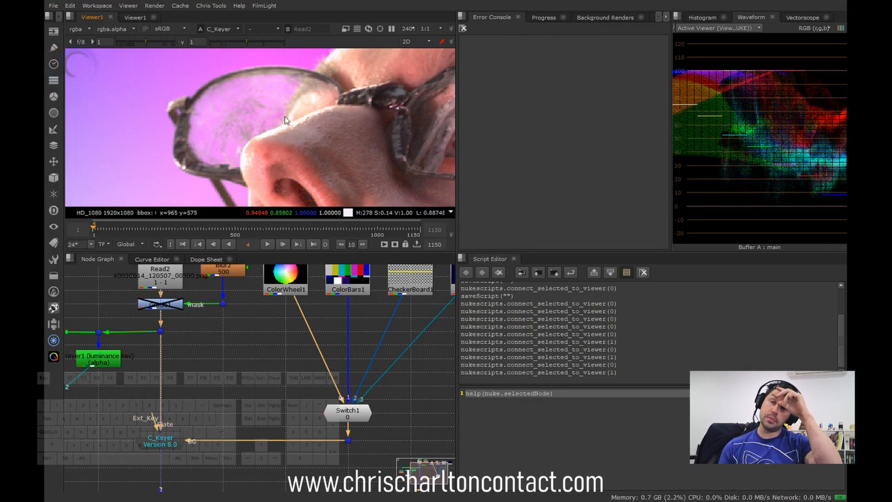
pyautogui.scroll(-5, 296, 116)
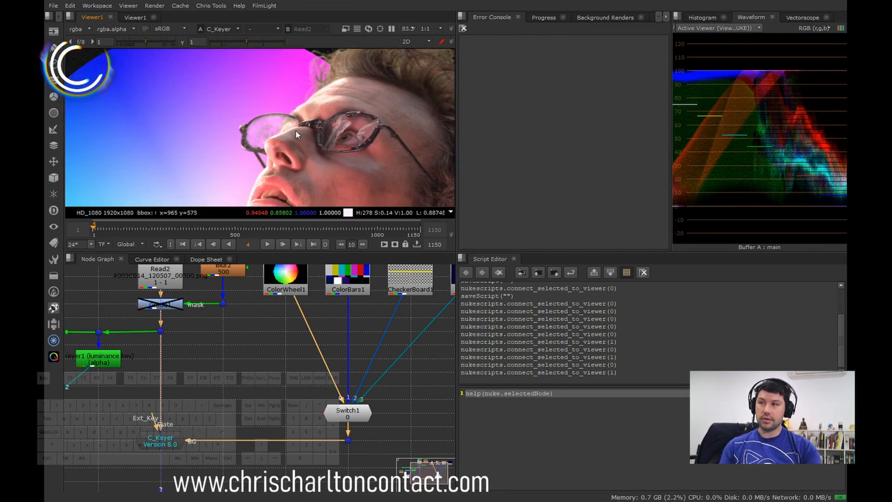
# Step: Compare the fine hairs along the man's forehead between the Read2 plate and the C_Keyer composite
pyautogui.press('2')
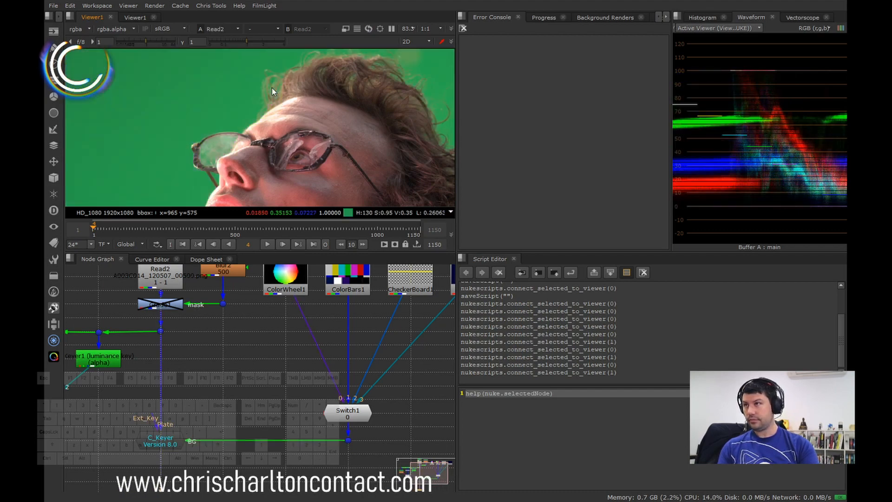
pyautogui.scroll(7, 271, 119)
pyautogui.press('1')
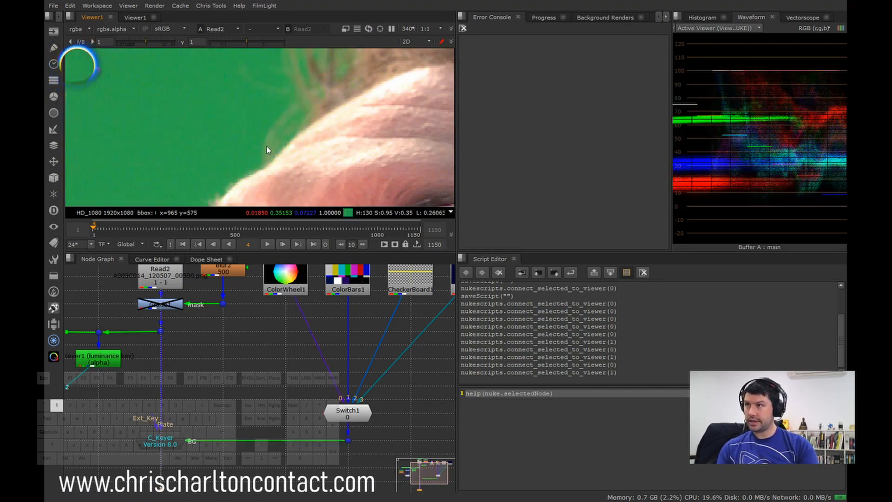
pyautogui.press('2')
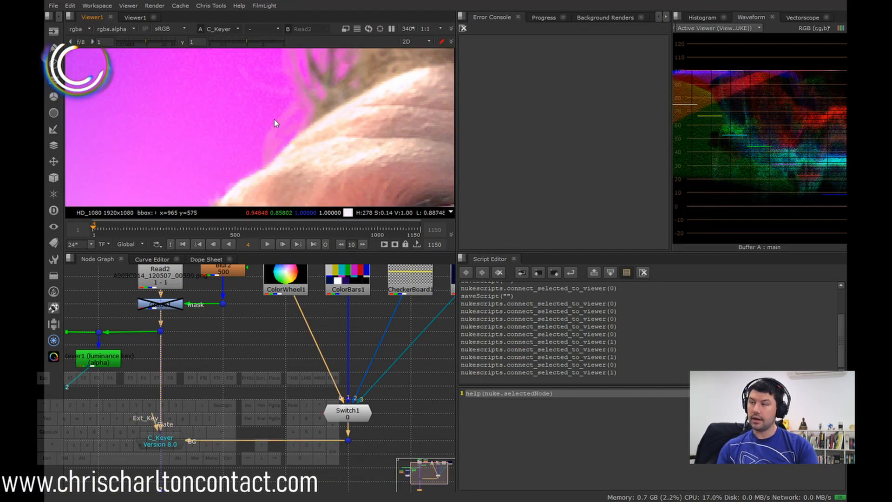
pyautogui.press('1')
pyautogui.scroll(-7, 267, 136)
# Step: Compare the curls at the back of the man's head in the plate and the keyed composite
pyautogui.scroll(5, 270, 101)
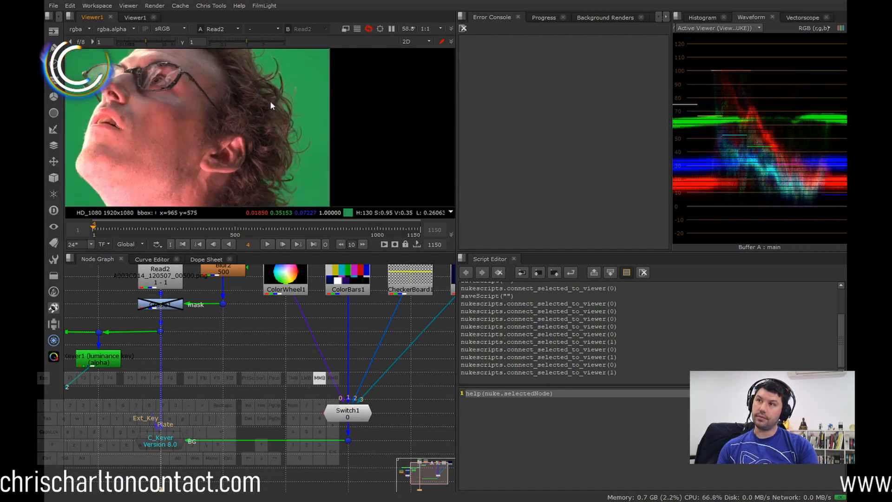
pyautogui.press('2')
pyautogui.scroll(5, 298, 178)
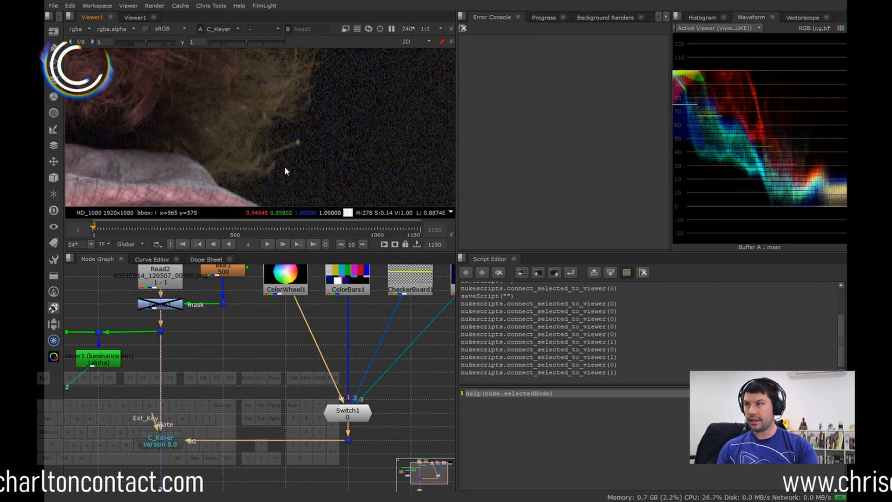
pyautogui.scroll(-5, 269, 143)
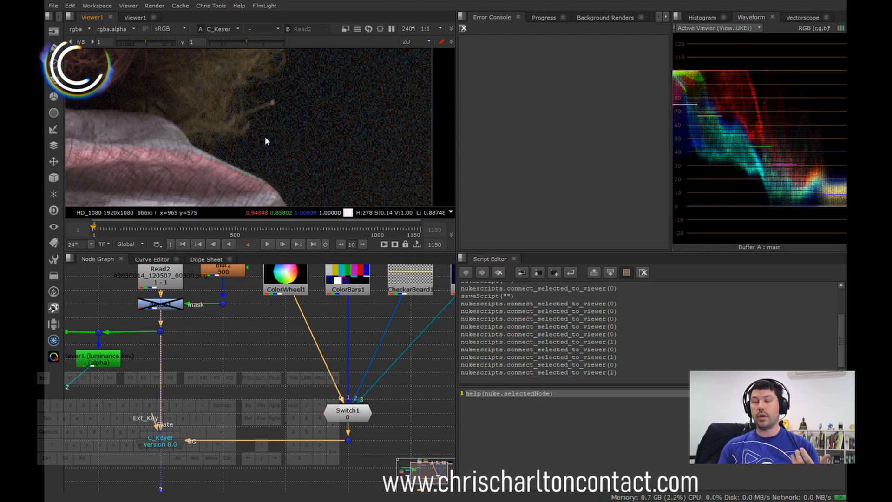
pyautogui.moveTo(273, 108); pyautogui.dragTo(280, 155, button='middle')
pyautogui.moveTo(316, 95); pyautogui.dragTo(324, 133, button='middle')
pyautogui.press('1')
pyautogui.press('2')
pyautogui.press('1')
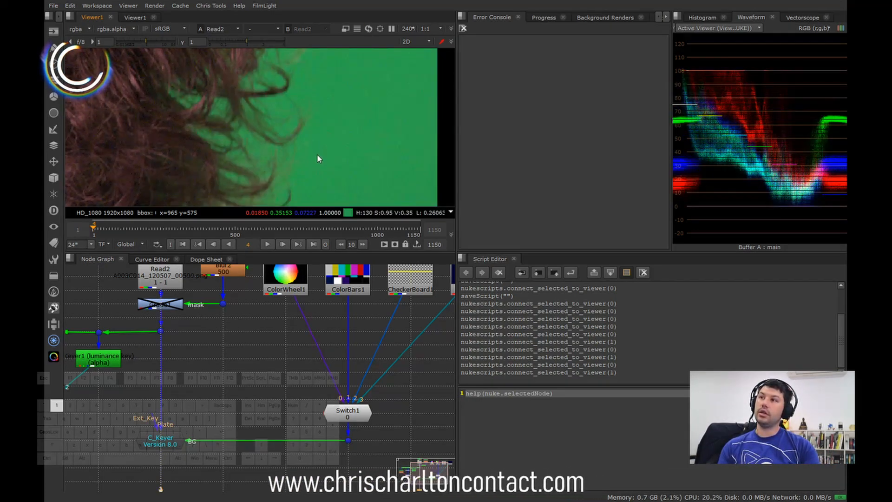
pyautogui.press('2')
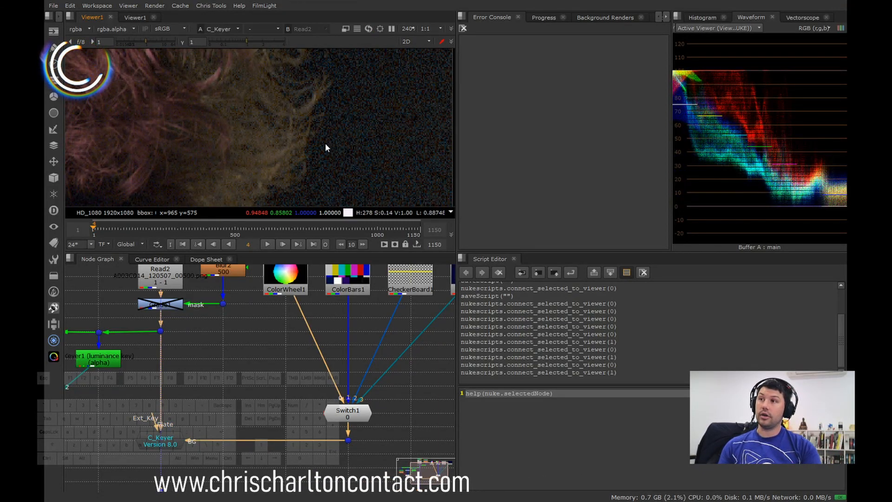
pyautogui.press('1')
pyautogui.press('2')
pyautogui.scroll(-1, 308, 137)
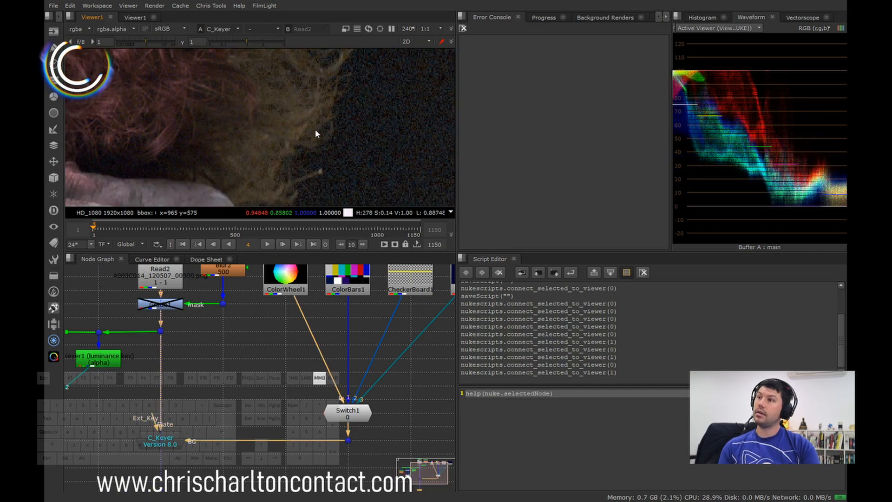
# Step: Check the loose strands between the man's ear and collar, alternating between the plate and the composite
pyautogui.scroll(-1, 287, 120)
pyautogui.press('1')
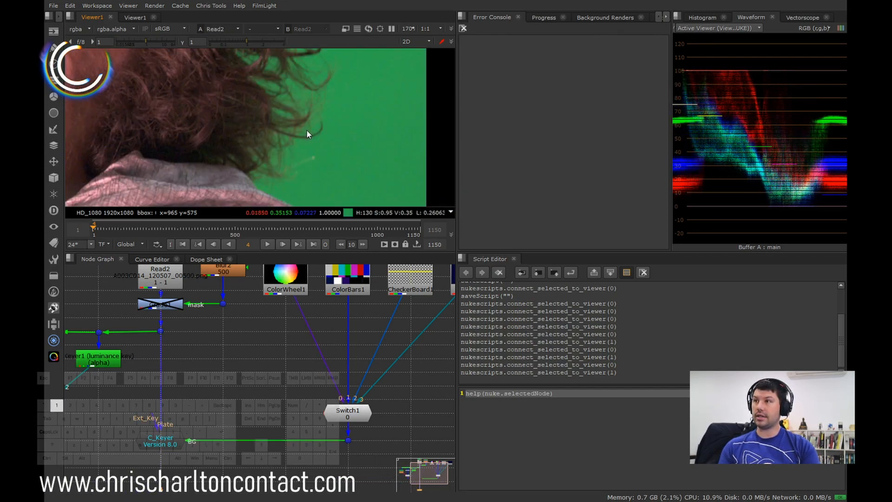
pyautogui.press('2')
pyautogui.press('1')
pyautogui.press('2')
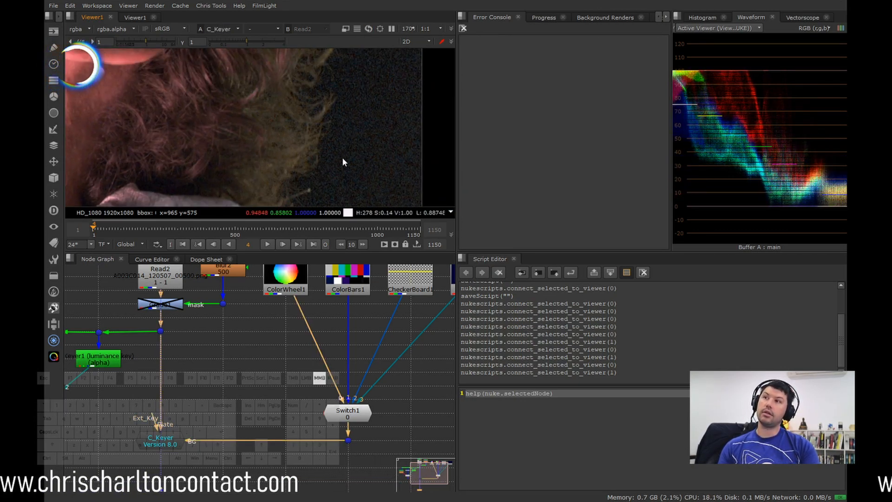
pyautogui.press('1')
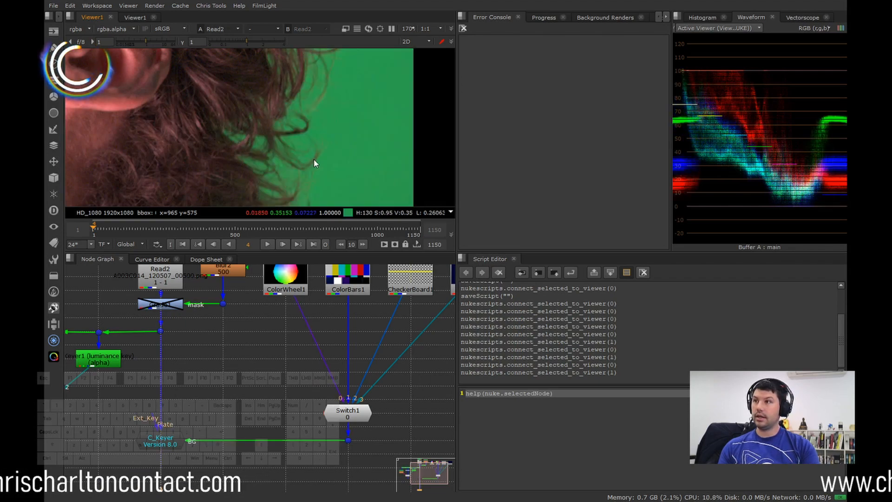
pyautogui.scroll(1, 335, 158)
pyautogui.scroll(1, 330, 105)
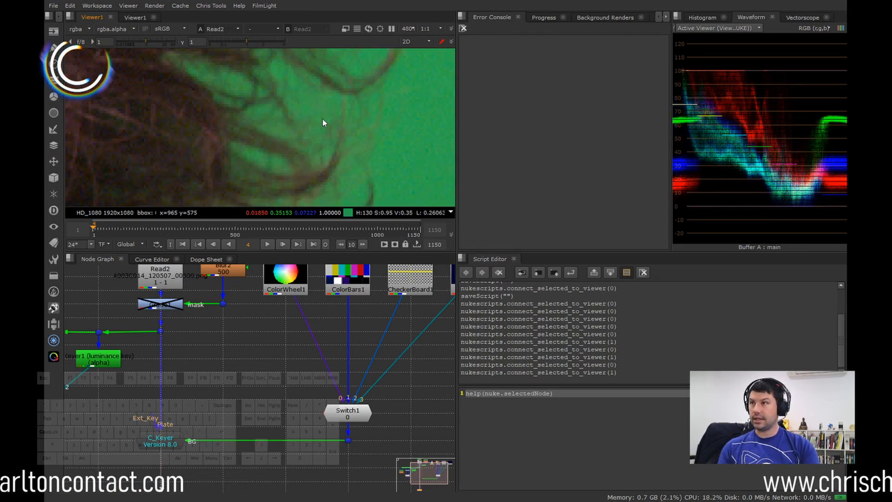
pyautogui.press('2')
pyautogui.press('1')
pyautogui.press('2')
pyautogui.scroll(1, 383, 154)
pyautogui.scroll(-4, 367, 140)
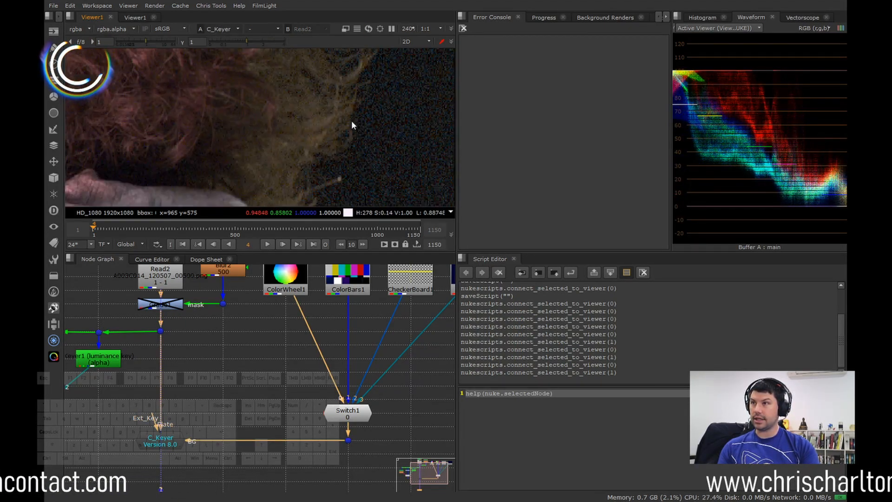
pyautogui.press('2')
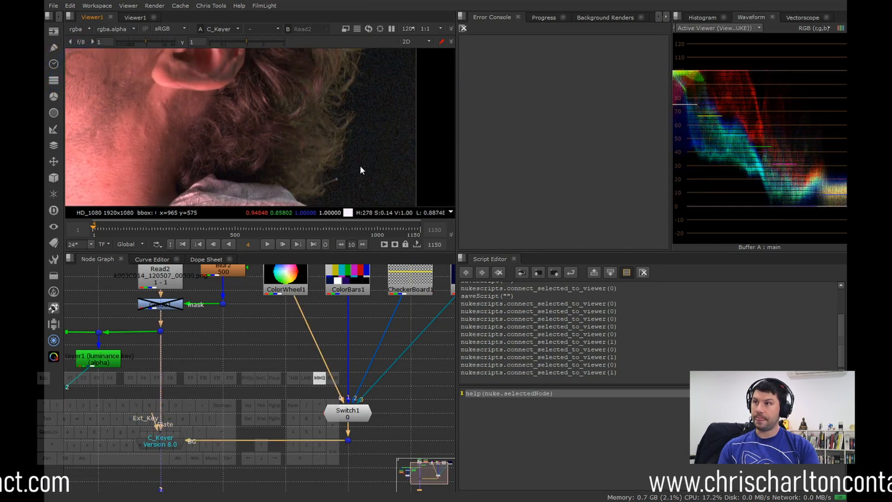
# Step: Compare the long curled strands behind and above the man's ear in the plate and the C_Keyer result
pyautogui.scroll(2, 365, 158)
pyautogui.press('1')
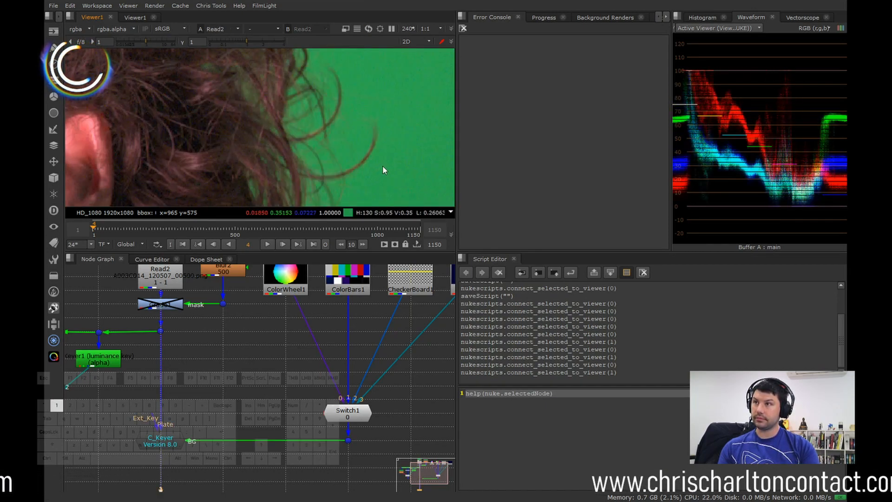
pyautogui.press('2')
pyautogui.moveTo(358, 123); pyautogui.dragTo(363, 158, button='middle')
pyautogui.press('1')
pyautogui.press('2')
pyautogui.moveTo(340, 91); pyautogui.dragTo(336, 136, button='middle')
pyautogui.press('2')
pyautogui.press('1')
pyautogui.press('2')
# Step: Examine the composite's hair edge over the dark background, from the crown down to the collar
pyautogui.scroll(-3, 310, 126)
pyautogui.scroll(-1, 311, 128)
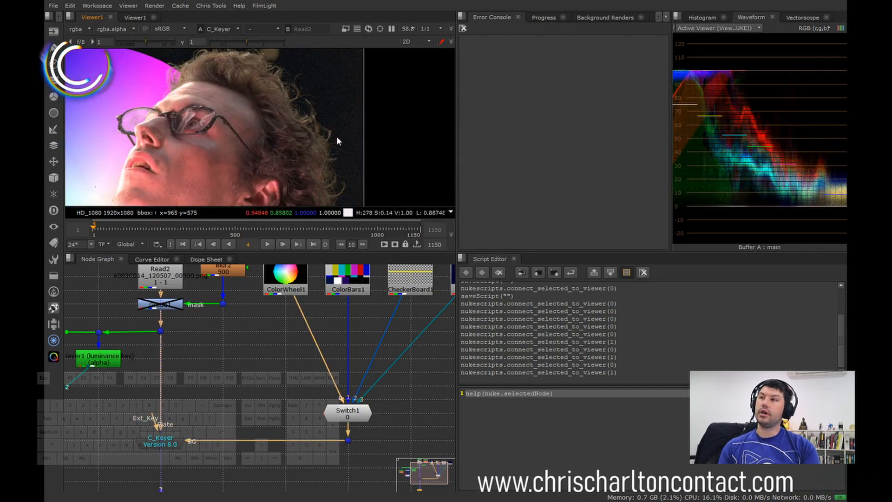
pyautogui.scroll(2, 322, 128)
pyautogui.scroll(-2, 324, 129)
pyautogui.moveTo(343, 171); pyautogui.dragTo(332, 137, button='middle')
pyautogui.scroll(3, 298, 157)
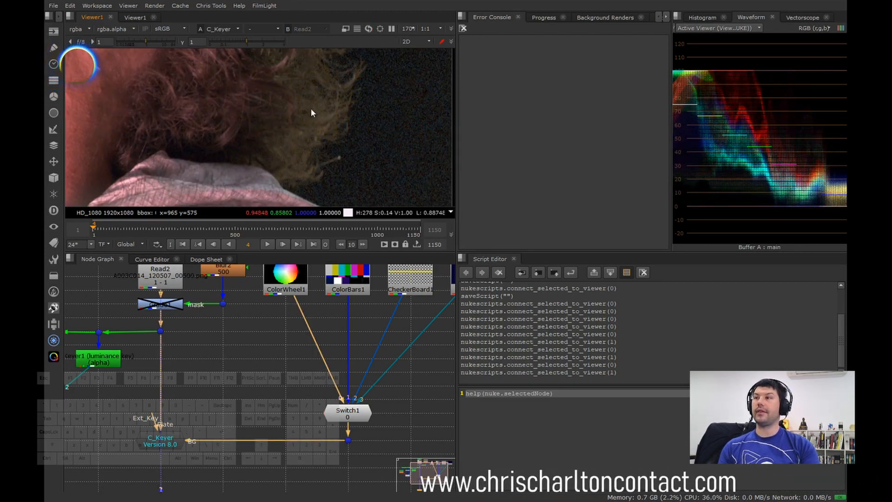
pyautogui.scroll(-3, 336, 121)
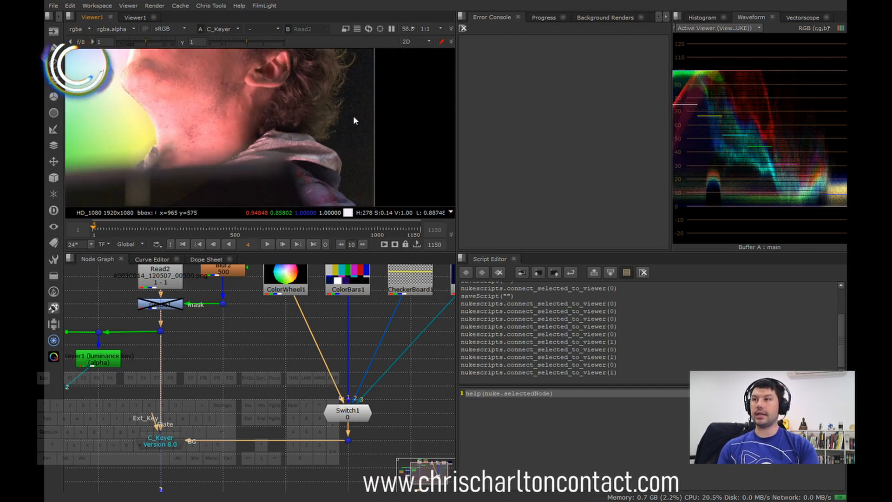
# Step: Compare the blurred dark foreground edge and the man's collar in the plate and the composite, checking grain and softness
pyautogui.moveTo(356, 158); pyautogui.dragTo(431, 153, button='middle')
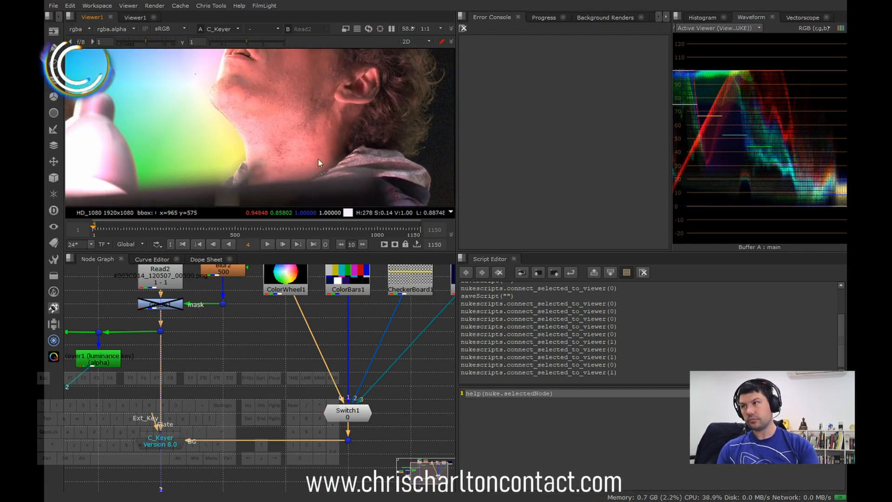
pyautogui.moveTo(208, 164); pyautogui.dragTo(283, 163, button='middle')
pyautogui.scroll(3, 328, 149)
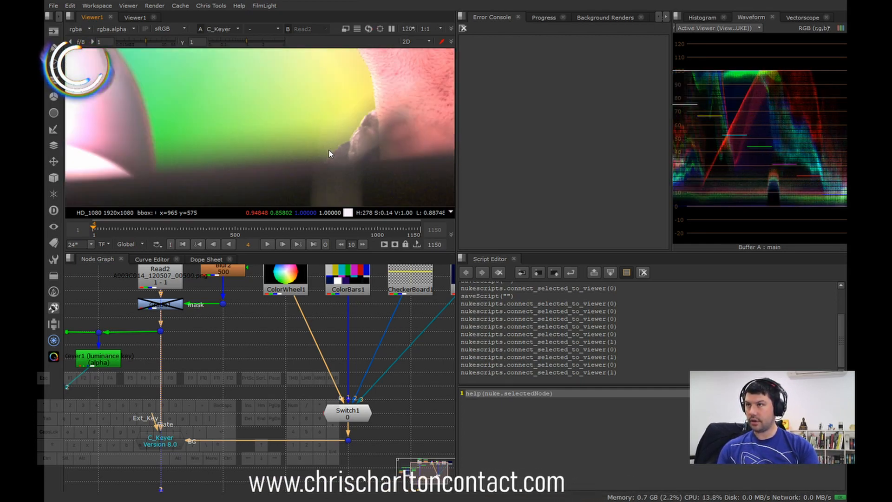
pyautogui.press('1')
pyautogui.press('2')
pyautogui.press('1')
pyautogui.scroll(3, 334, 144)
pyautogui.press('2')
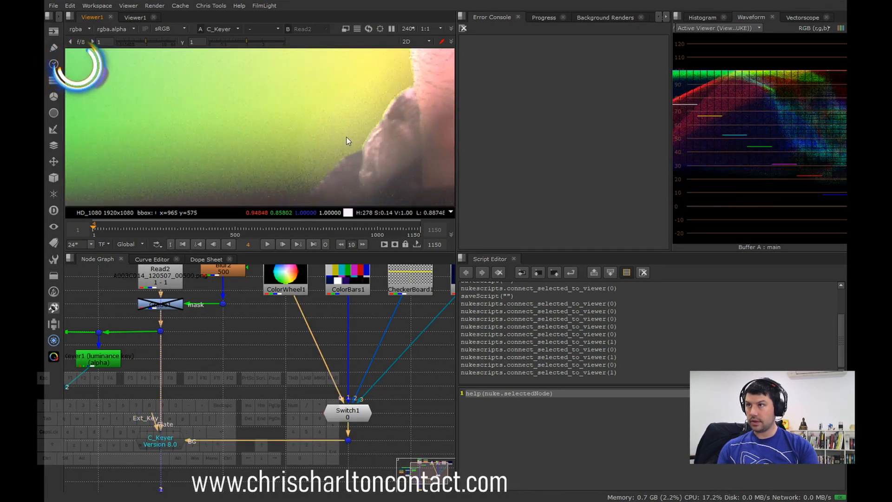
pyautogui.moveTo(346, 137); pyautogui.dragTo(371, 151, button='middle')
pyautogui.press('1')
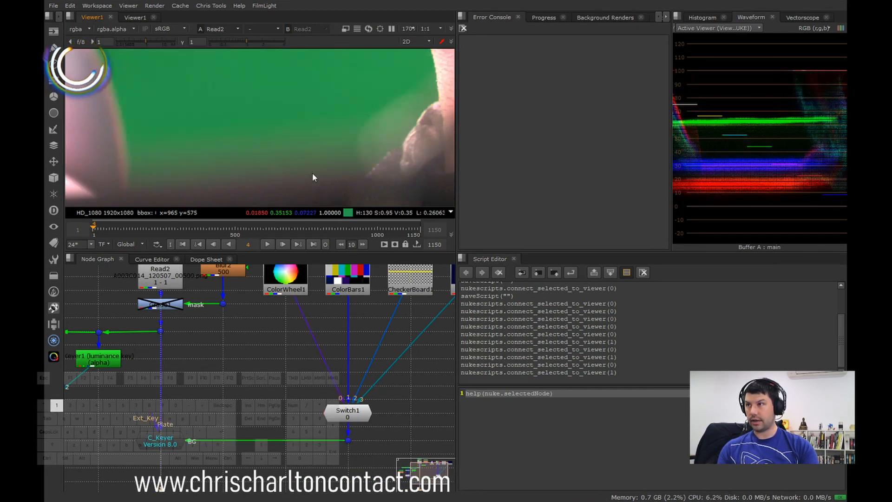
pyautogui.press('2')
pyautogui.press('1')
pyautogui.press('2')
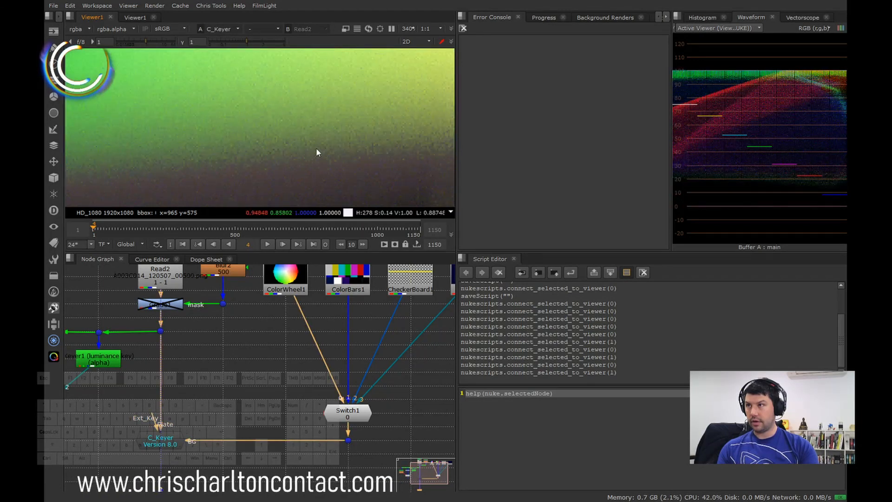
pyautogui.press('1')
pyautogui.press('2')
# Step: Examine the key around the out-of-focus foreground head and the pale rounded object beside it against the plate
pyautogui.scroll(-6, 286, 151)
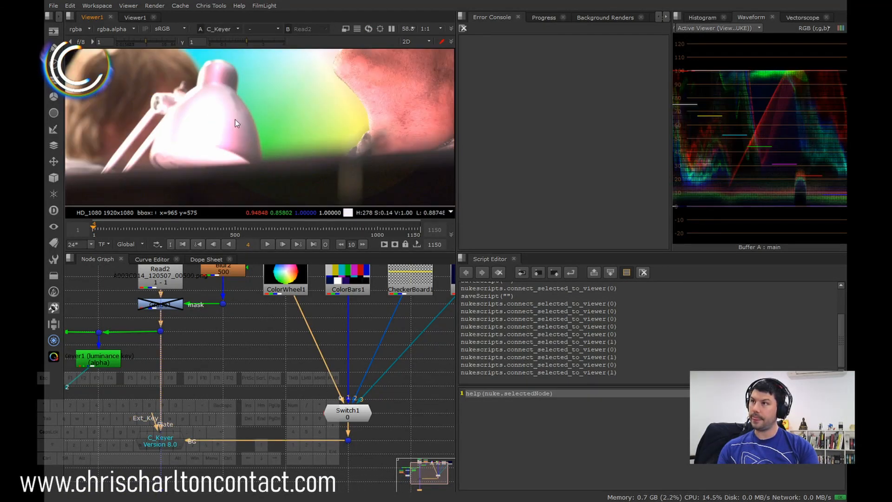
pyautogui.scroll(3, 245, 147)
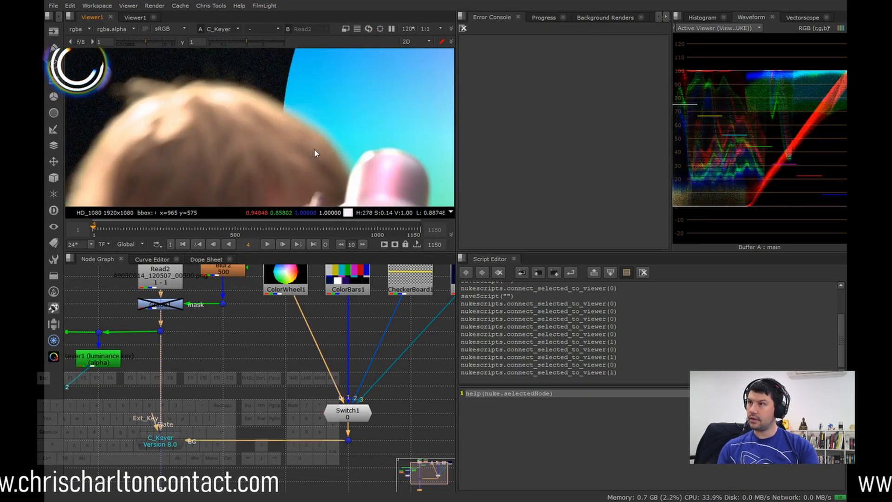
pyautogui.press('1')
pyautogui.press('2')
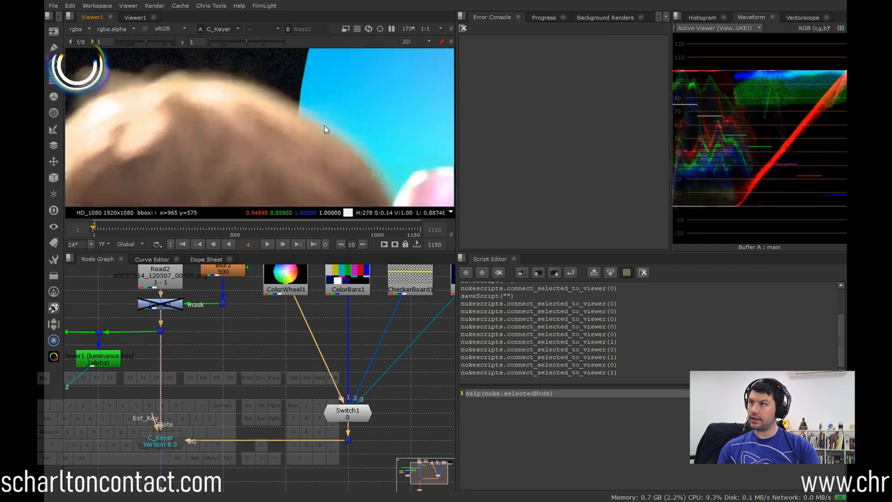
pyautogui.moveTo(325, 127); pyautogui.dragTo(260, 155, button='middle')
pyautogui.scroll(-4, 267, 148)
pyautogui.moveTo(377, 134); pyautogui.dragTo(318, 133, button='middle')
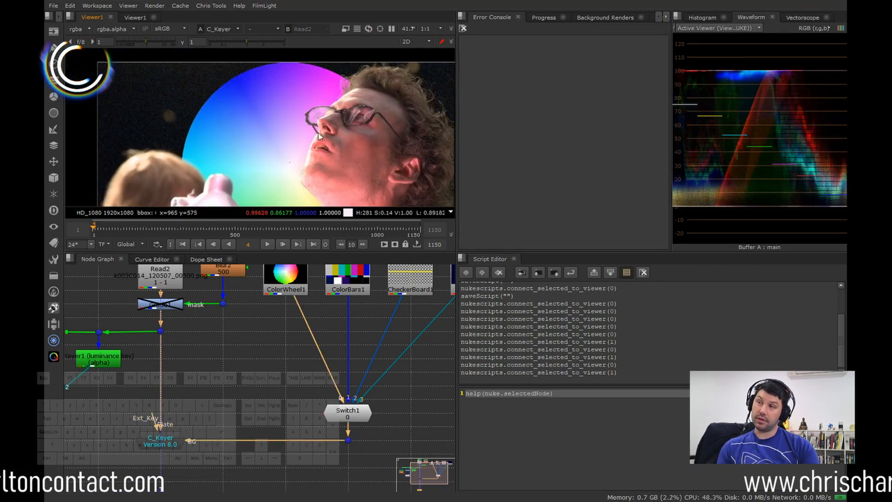
# Step: Compare the man's glasses and forehead hairline in the original plate and the C_Keyer result
pyautogui.moveTo(395, 61); pyautogui.dragTo(325, 102, button='middle')
pyautogui.scroll(2, 325, 101)
pyautogui.press('1')
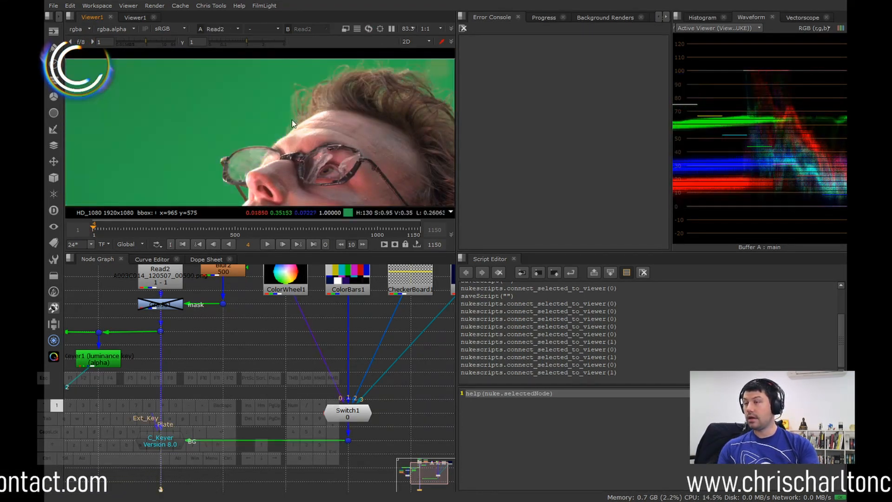
pyautogui.press('2')
# Step: Examine the stubbled chin and jaw edge over the color wheel, comparing the C_Keyer result with the plate
pyautogui.moveTo(332, 174); pyautogui.dragTo(279, 88, button='middle')
pyautogui.scroll(2, 279, 140)
pyautogui.moveTo(279, 149); pyautogui.dragTo(300, 85, button='middle')
pyautogui.scroll(2, 262, 154)
pyautogui.moveTo(263, 157); pyautogui.dragTo(277, 129, button='middle')
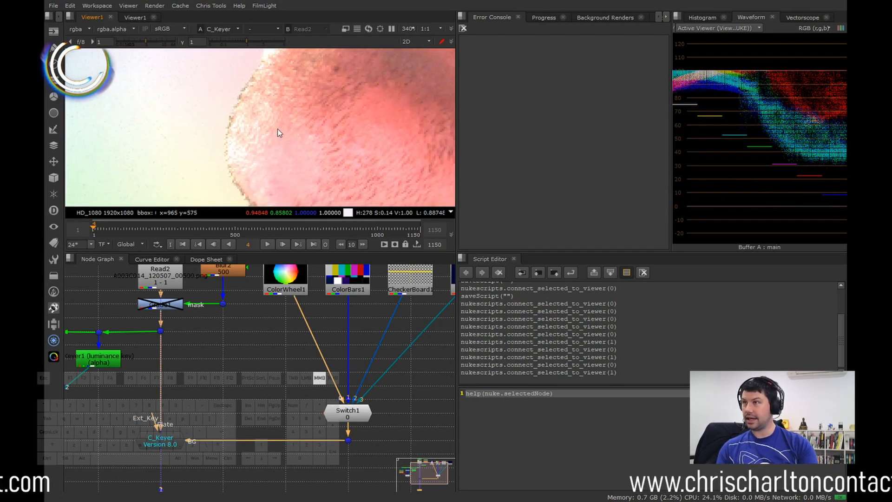
pyautogui.press('1')
pyautogui.press('2')
pyautogui.scroll(-3, 276, 137)
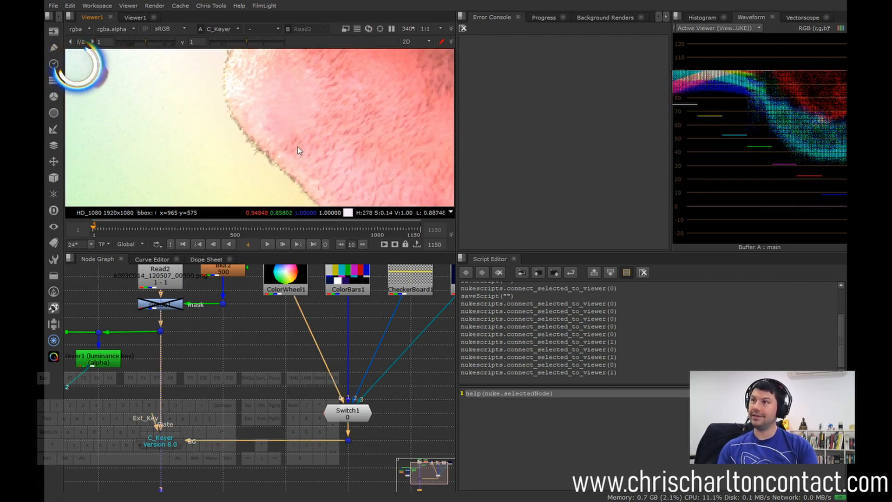
pyautogui.press('1')
pyautogui.press('2')
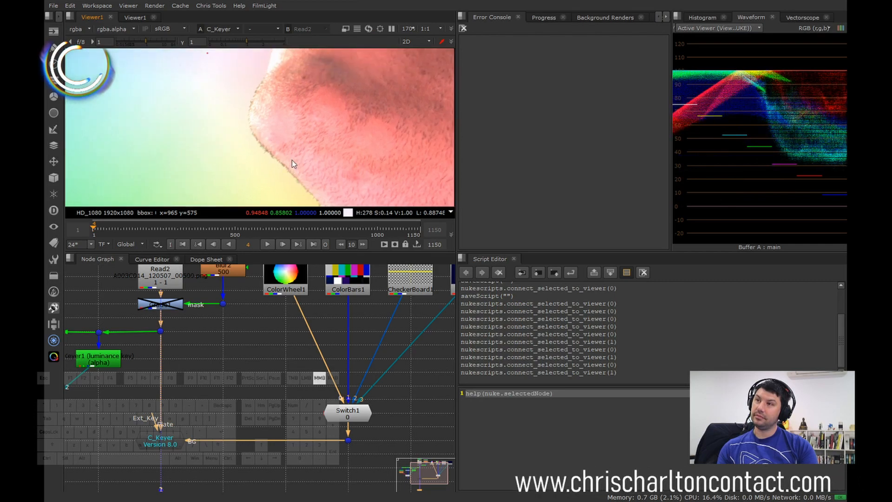
# Step: Compare the fine facial hairs along the skin edge just below the lips in the plate and the keyed composite
pyautogui.moveTo(292, 160); pyautogui.dragTo(253, 134, button='middle')
pyautogui.moveTo(254, 60); pyautogui.dragTo(330, 163, button='middle')
pyautogui.scroll(3, 269, 110)
pyautogui.press('2')
pyautogui.press('2')
pyautogui.press('1')
pyautogui.press('2')
pyautogui.press('1')
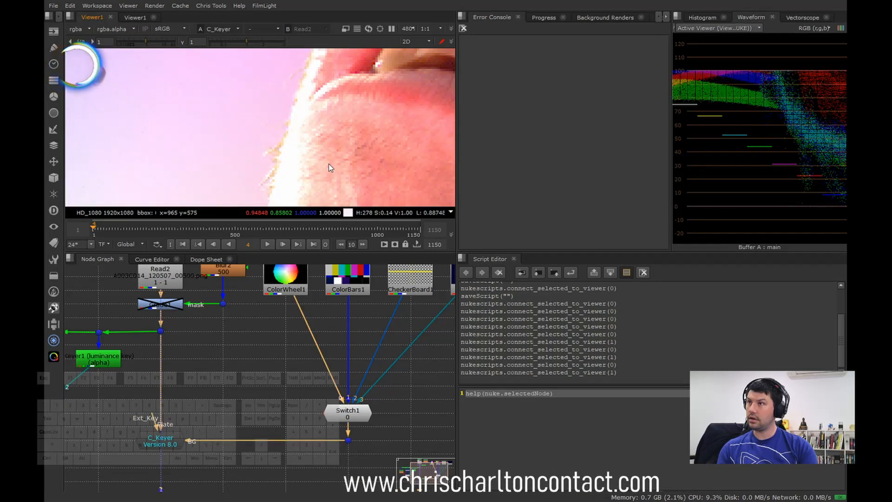
pyautogui.press('2')
pyautogui.press('1')
# Step: Switch the composite's background to the color bars by setting Switch1's which value to 1
pyautogui.scroll(-3, 349, 159)
pyautogui.scroll(-4, 342, 153)
pyautogui.moveTo(342, 153); pyautogui.dragTo(294, 123, button='middle')
pyautogui.scroll(-2, 319, 160)
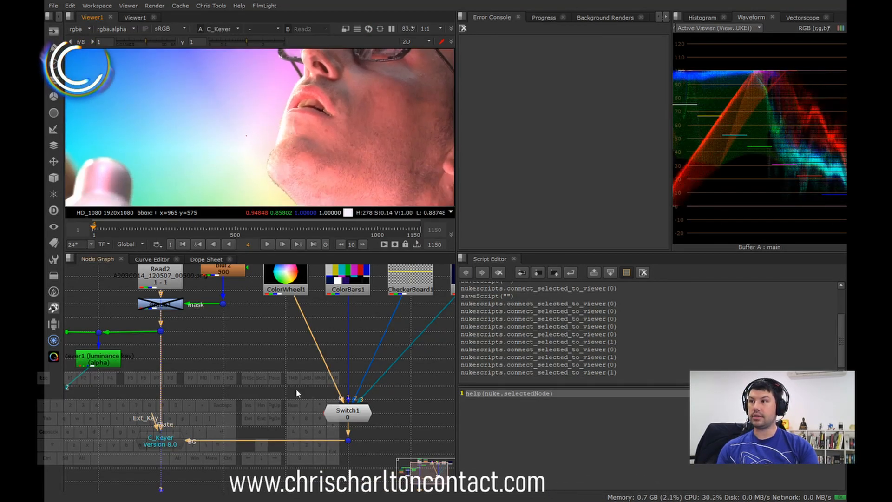
pyautogui.doubleClick(348, 411)
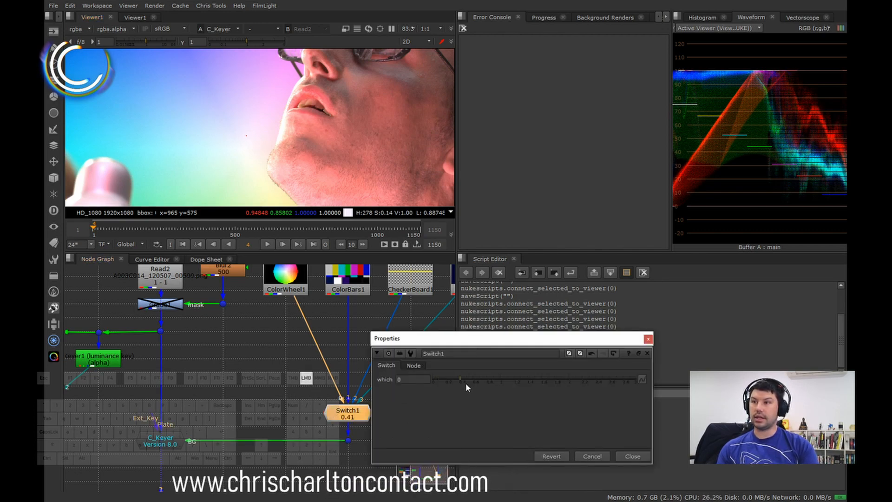
pyautogui.click(501, 384)
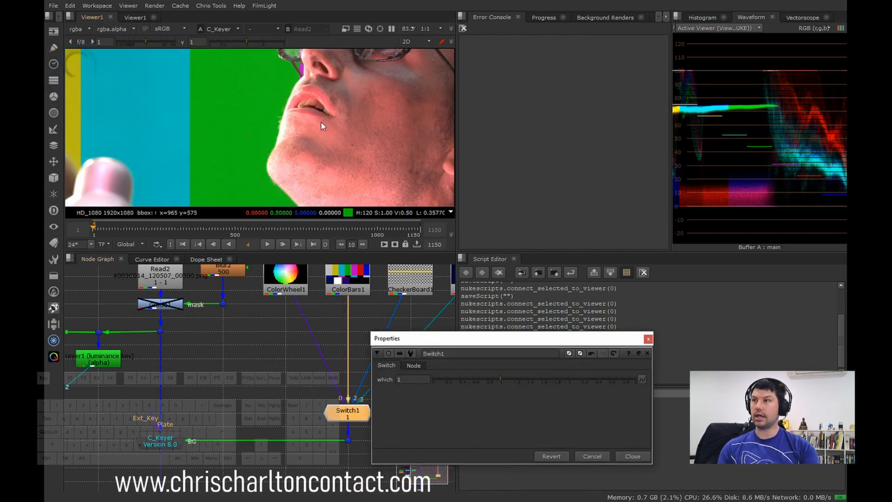
pyautogui.scroll(-3, 319, 148)
pyautogui.click(629, 457)
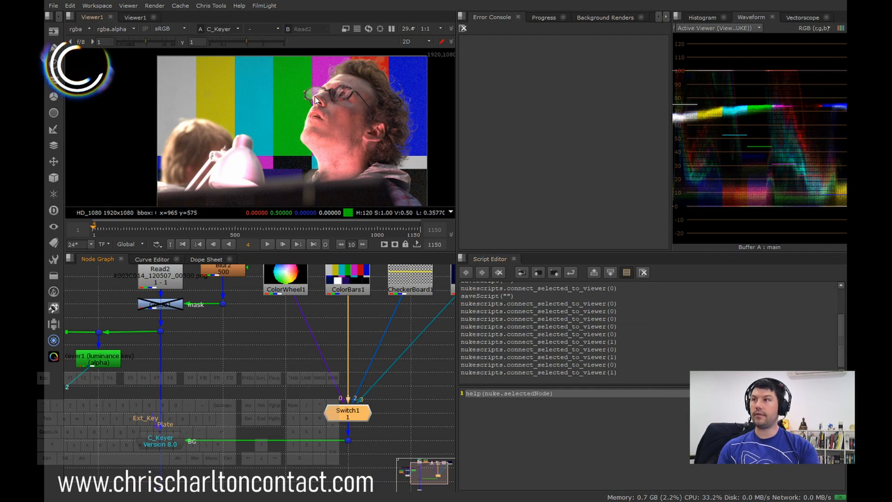
# Step: Compare the transparent glasses lens beside the nose in the plate and in the composite over the green and magenta bars
pyautogui.press('1')
pyautogui.scroll(8, 330, 90)
pyautogui.press('2')
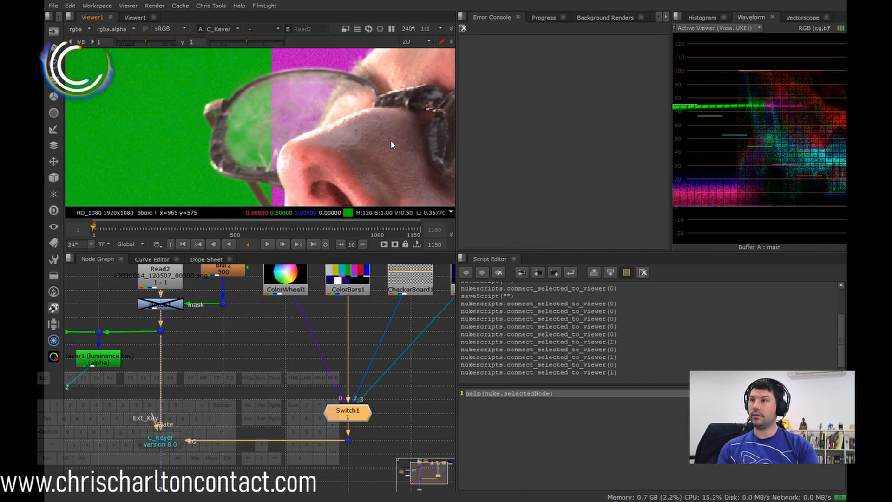
pyautogui.press('1')
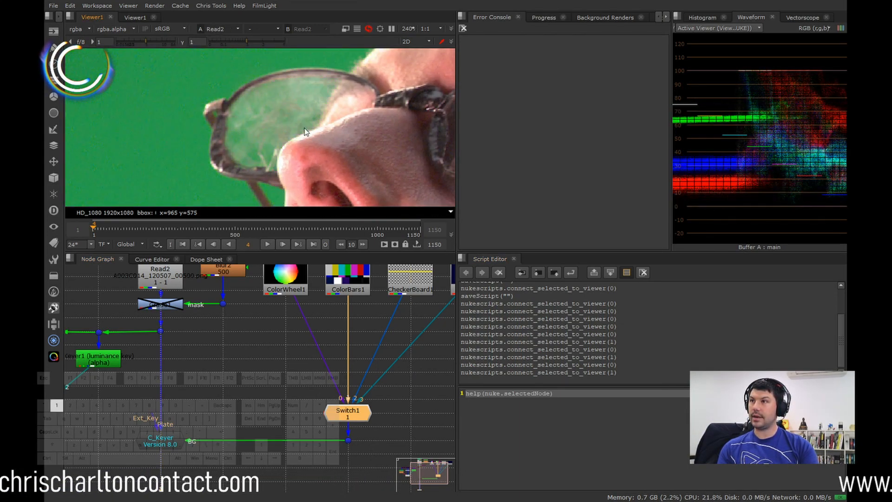
pyautogui.press('2')
# Step: Set Switch1's which value to 1.31
pyautogui.doubleClick(354, 417)
pyautogui.moveTo(446, 378); pyautogui.dragTo(512, 391)
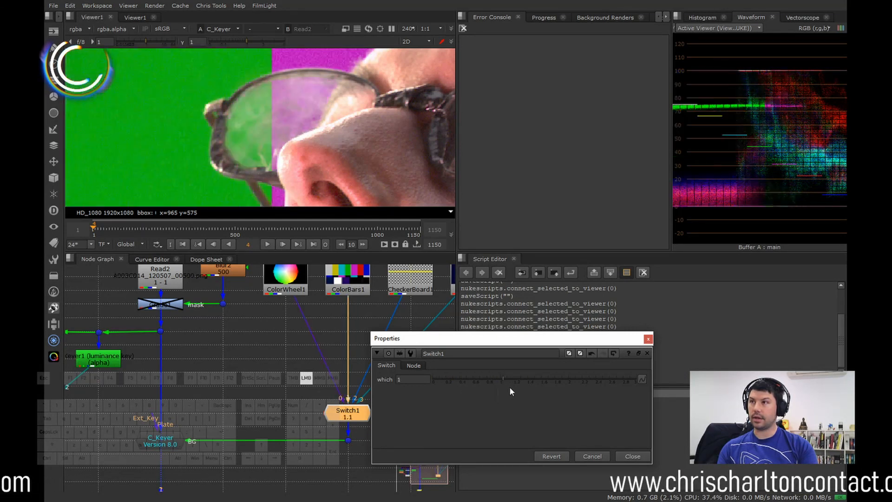
pyautogui.click(633, 457)
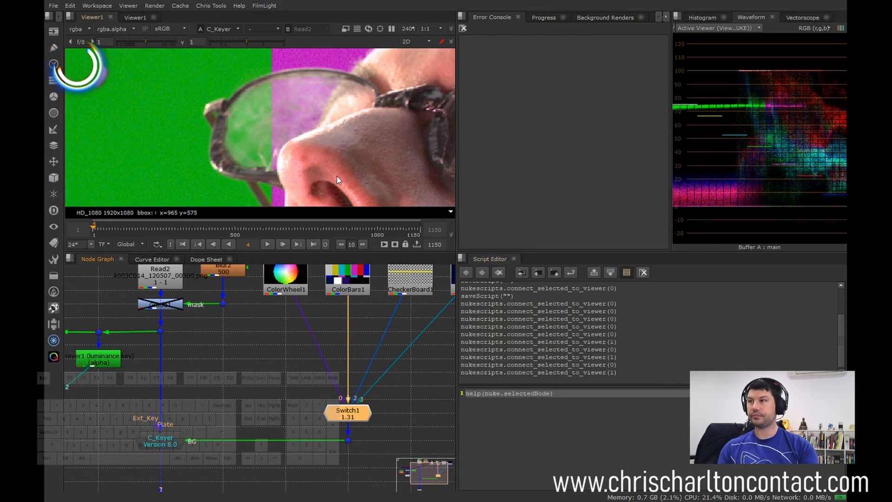
# Step: Inspect the glasses' arm across the temple at pixel level, comparing the C_Keyer result with the plate
pyautogui.press('2')
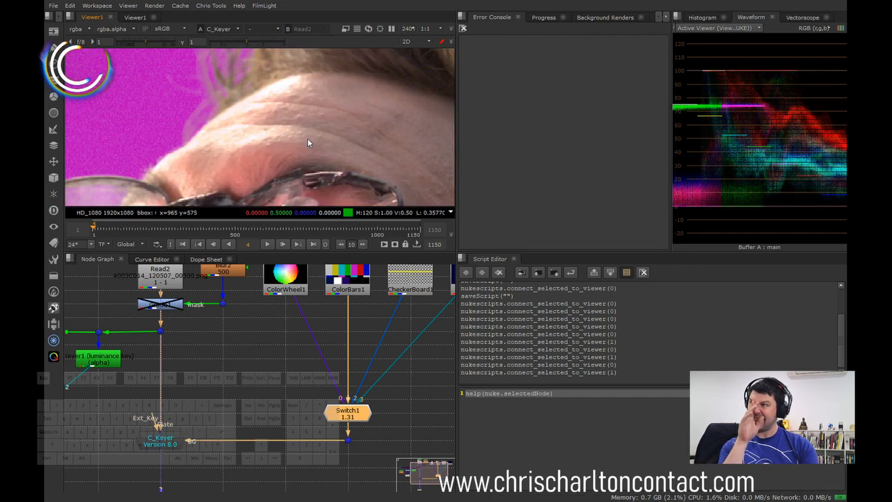
pyautogui.scroll(2, 344, 169)
pyautogui.scroll(-3, 367, 173)
pyautogui.scroll(2, 358, 145)
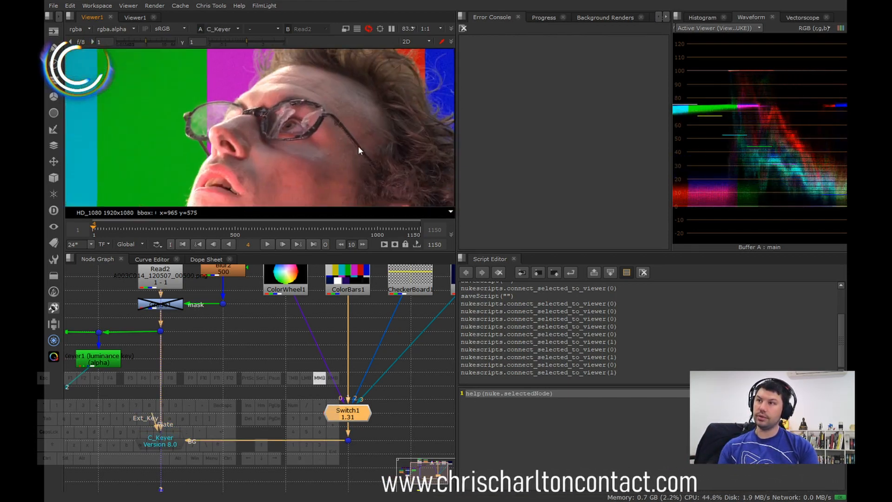
pyautogui.scroll(10, 311, 139)
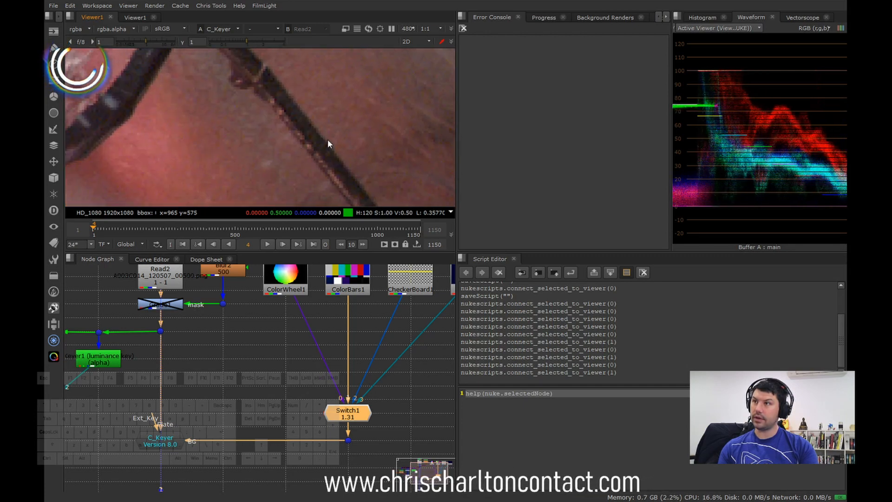
pyautogui.moveTo(347, 128); pyautogui.dragTo(364, 158, button='middle')
pyautogui.press('2')
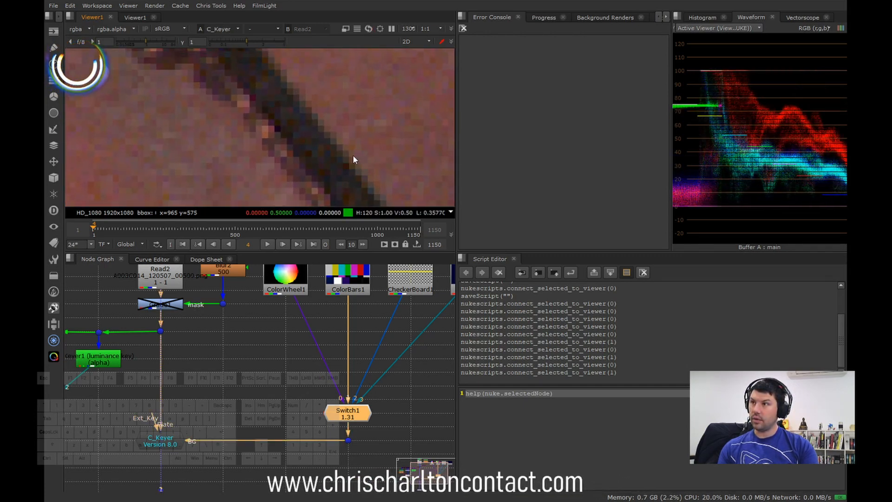
pyautogui.press('1')
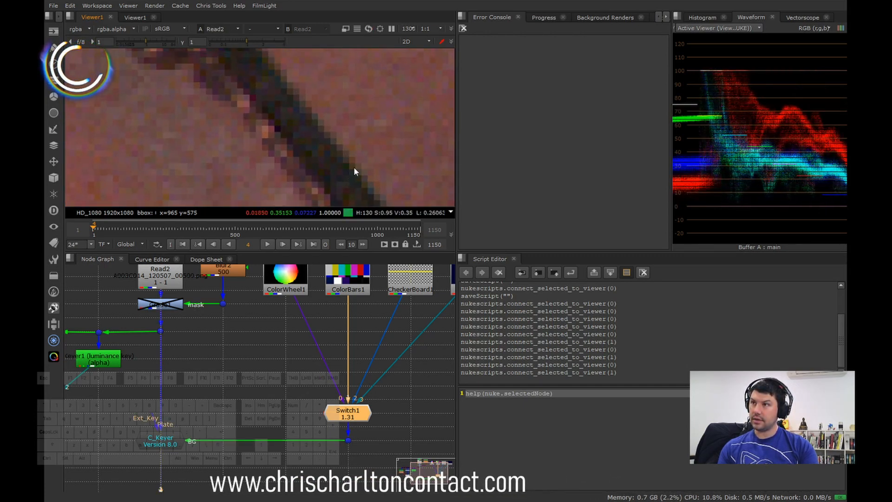
pyautogui.scroll(5, 361, 158)
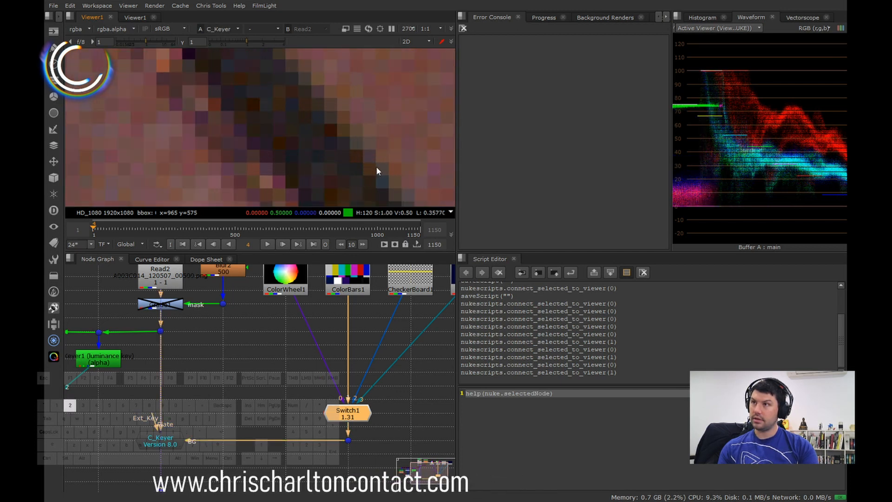
pyautogui.press('1')
pyautogui.scroll(-2, 336, 130)
pyautogui.press('2')
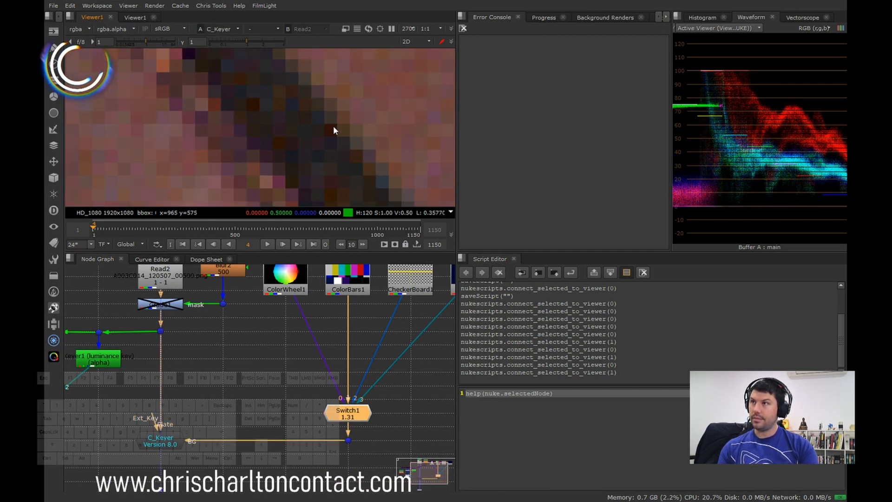
# Step: Check the grain and skin detail along the glasses' arm up to its hinge in both the plate and the composite
pyautogui.scroll(-2, 292, 139)
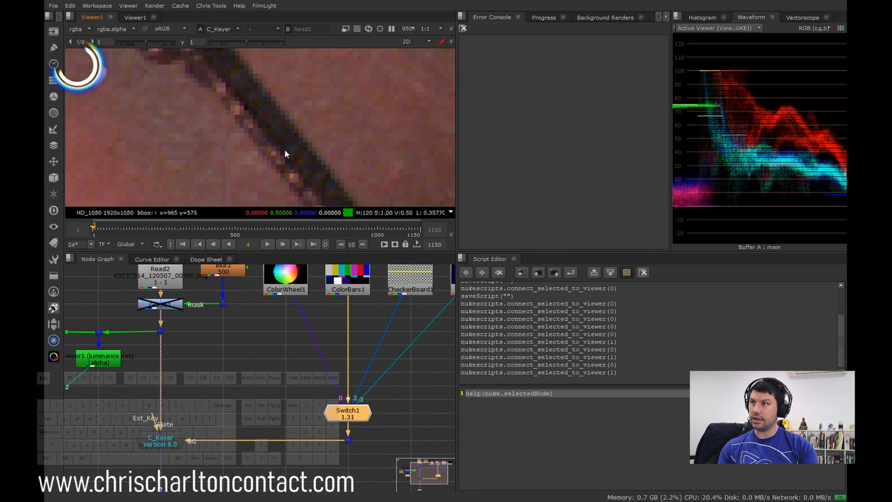
pyautogui.press('2')
pyautogui.moveTo(280, 147); pyautogui.dragTo(289, 165, button='middle')
pyautogui.press('1')
pyautogui.press('2')
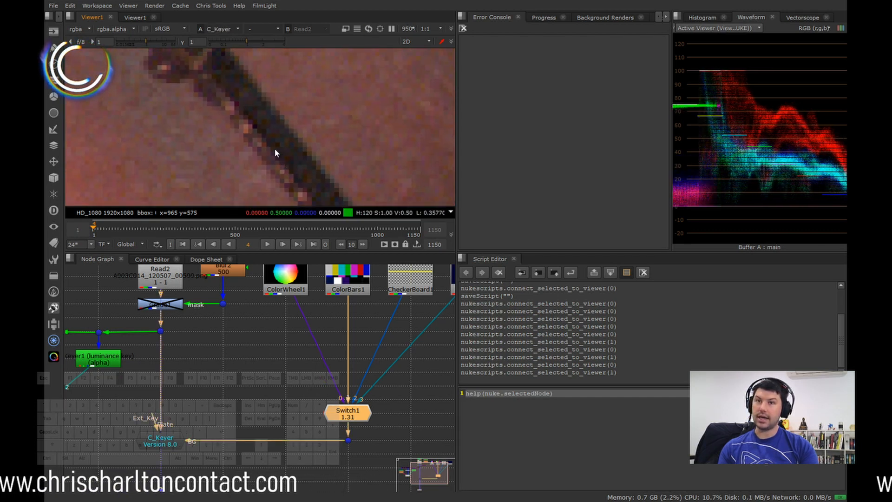
pyautogui.press('1')
pyautogui.press('2')
pyautogui.scroll(-3, 297, 154)
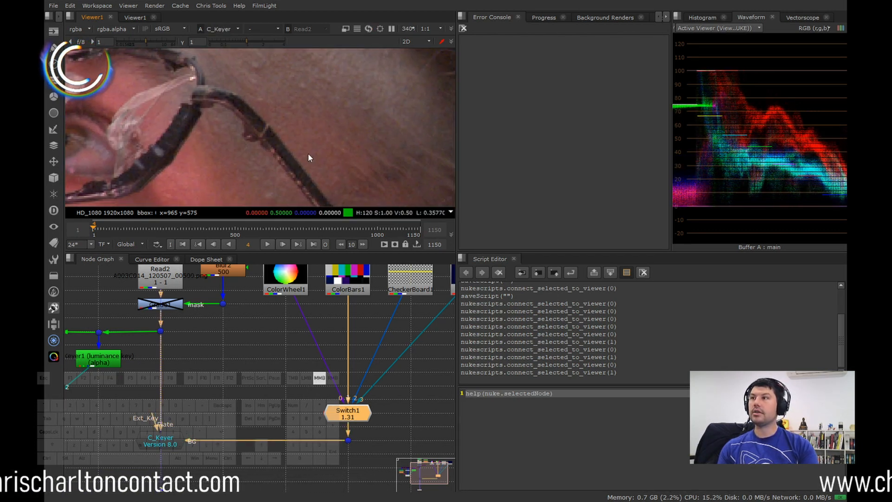
# Step: Compare the hair on the crown over the magenta and red bars with the plate, including the see-through gaps
pyautogui.scroll(-3, 293, 135)
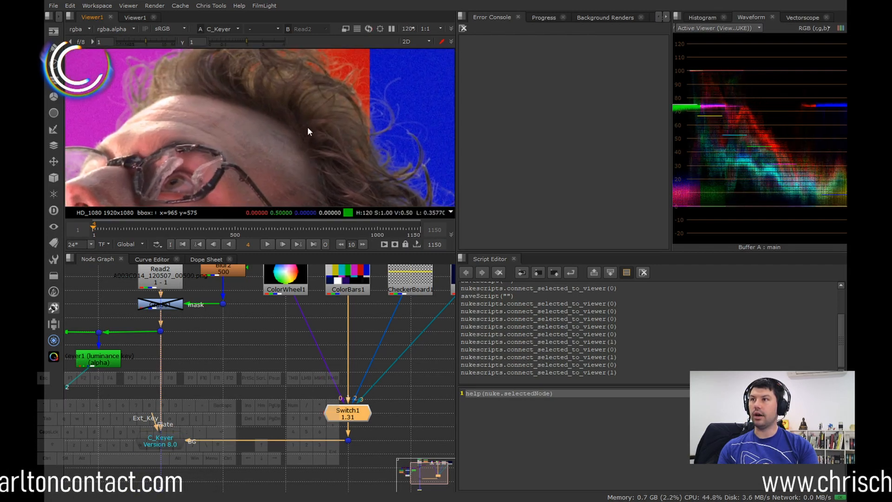
pyautogui.moveTo(352, 162); pyautogui.dragTo(306, 160, button='middle')
pyautogui.moveTo(235, 89); pyautogui.dragTo(259, 132, button='middle')
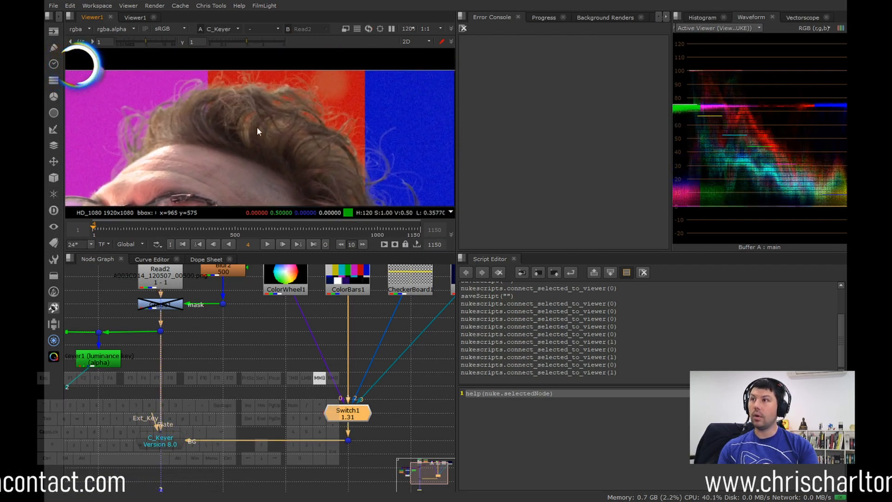
pyautogui.scroll(2, 255, 127)
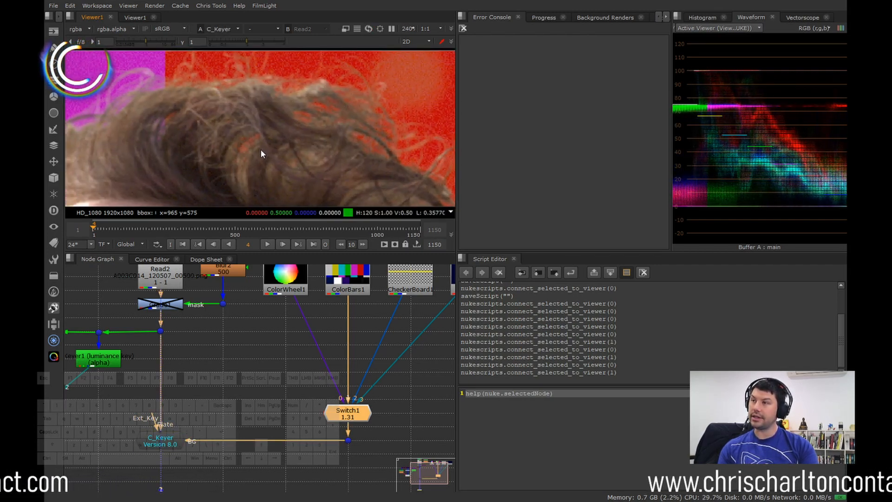
pyautogui.press('1')
pyautogui.press('2')
pyautogui.press('1')
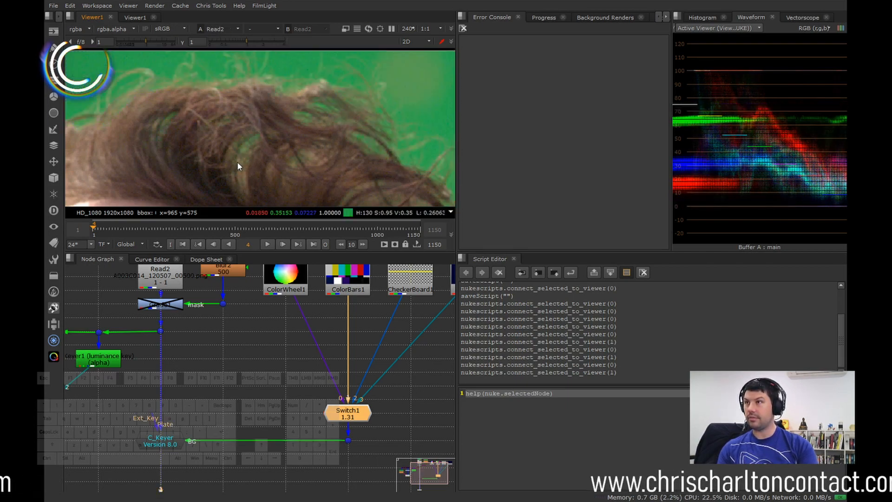
pyautogui.press('2')
# Step: Compare the wispy front hair above the forehead in the plate and the C_Keyer result
pyautogui.moveTo(369, 125); pyautogui.dragTo(339, 119, button='middle')
pyautogui.scroll(-1, 340, 119)
pyautogui.moveTo(179, 151); pyautogui.dragTo(238, 155, button='middle')
pyautogui.press('1')
pyautogui.press('2')
pyautogui.press('1')
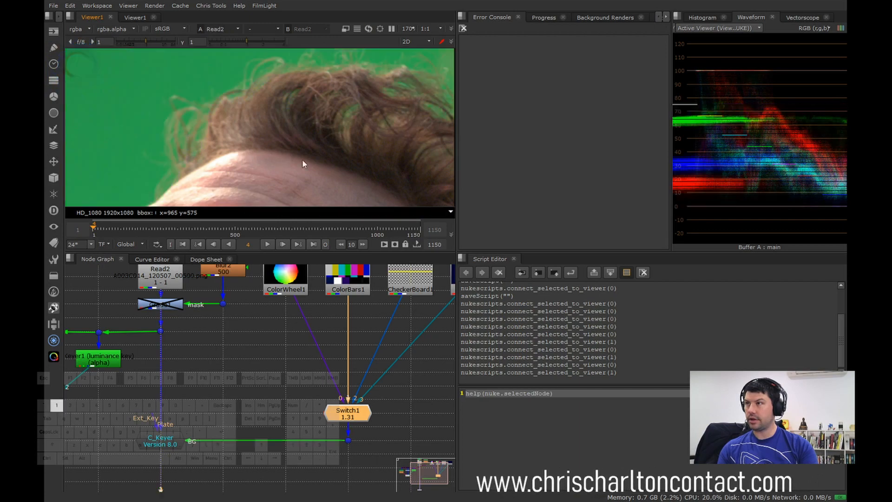
pyautogui.press('2')
# Step: Compare the whole top hair contour across the red and blue bars with the green-screen plate
pyautogui.moveTo(369, 162); pyautogui.dragTo(249, 159, button='middle')
pyautogui.press('1')
pyautogui.press('2')
pyautogui.press('1')
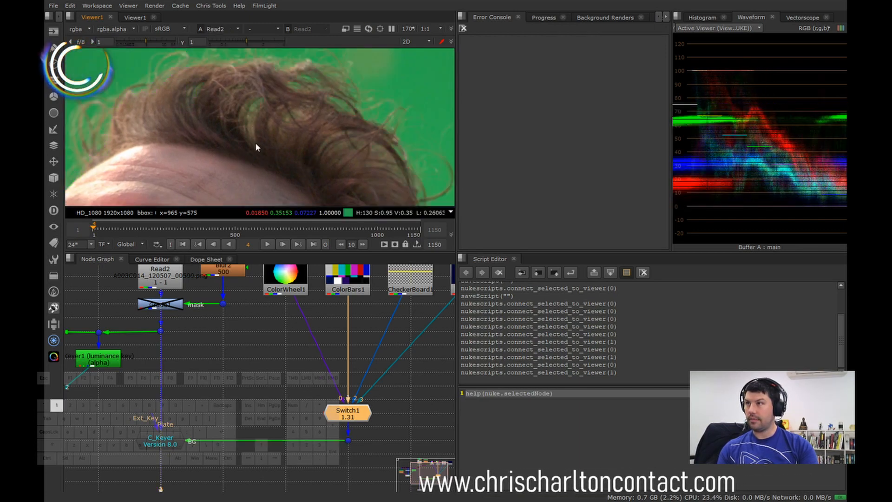
pyautogui.press('2')
pyautogui.press('1')
pyautogui.press('2')
pyautogui.moveTo(342, 139); pyautogui.dragTo(218, 84, button='middle')
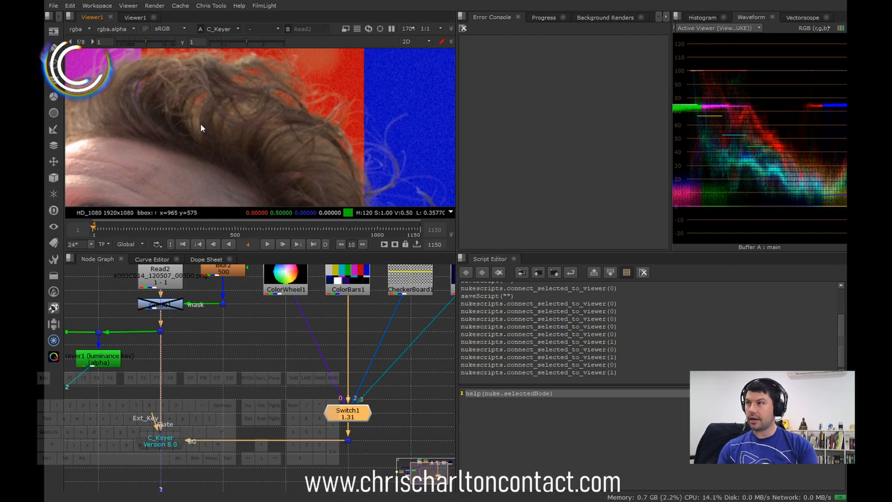
pyautogui.press('1')
pyautogui.press('2')
# Step: Compare the loose curled strands at the back of the crown over the blue bar with the plate
pyautogui.moveTo(348, 175); pyautogui.dragTo(331, 138, button='middle')
pyautogui.scroll(5, 335, 72)
pyautogui.scroll(-3, 323, 155)
pyautogui.press('1')
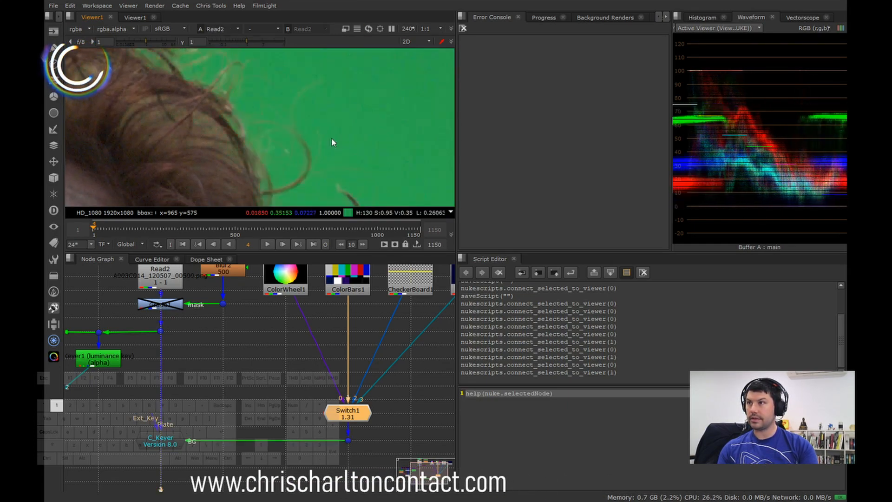
pyautogui.press('2')
pyautogui.press('1')
pyautogui.press('2')
pyautogui.press('1')
pyautogui.press('2')
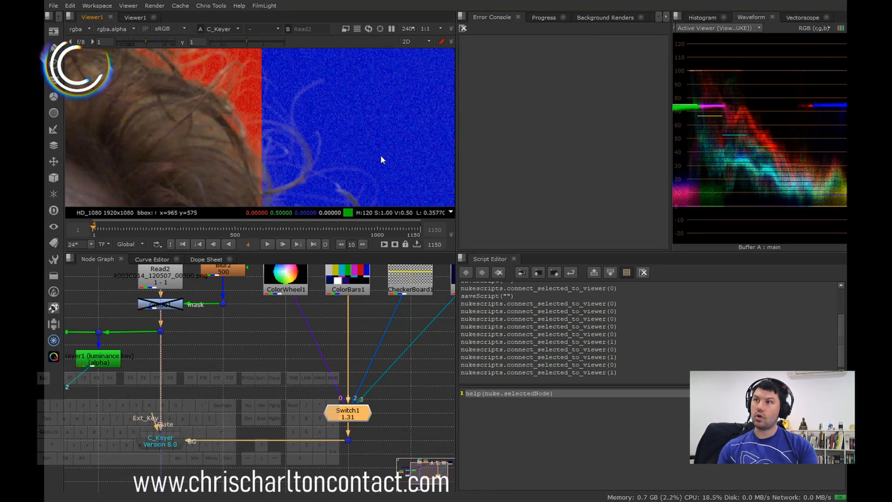
# Step: Compare the dark curls behind the man's temple in the plate and the composite over the color bars
pyautogui.scroll(-2, 381, 155)
pyautogui.moveTo(384, 152); pyautogui.dragTo(347, 96, button='middle')
pyautogui.scroll(1, 350, 156)
pyautogui.press('2')
pyautogui.press('1')
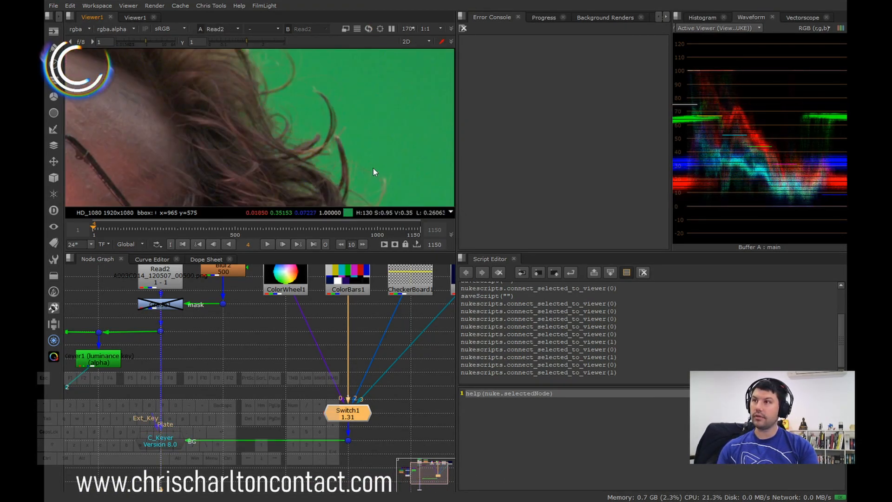
pyautogui.press('2')
# Step: Examine the fine stray hairs behind the ear against the blue bar, comparing the key with the plate
pyautogui.scroll(4, 376, 167)
pyautogui.press('1')
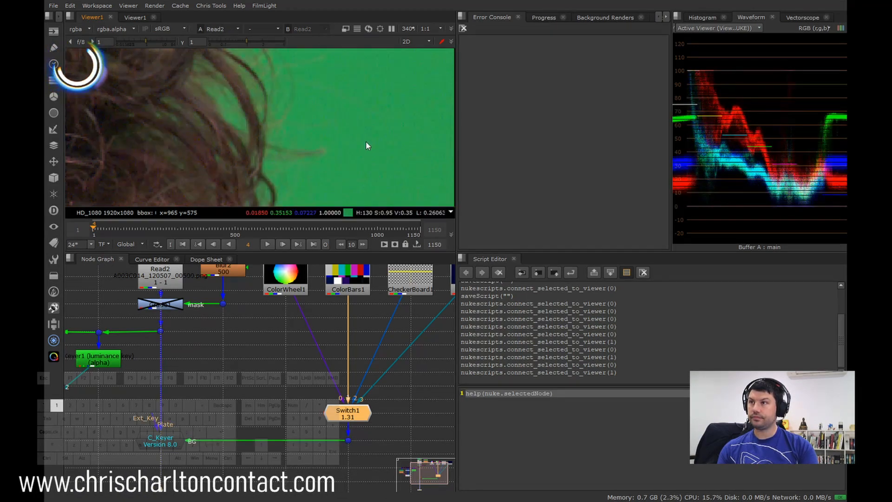
pyautogui.press('2')
pyautogui.press('1')
pyautogui.press('2')
pyautogui.scroll(-5, 365, 145)
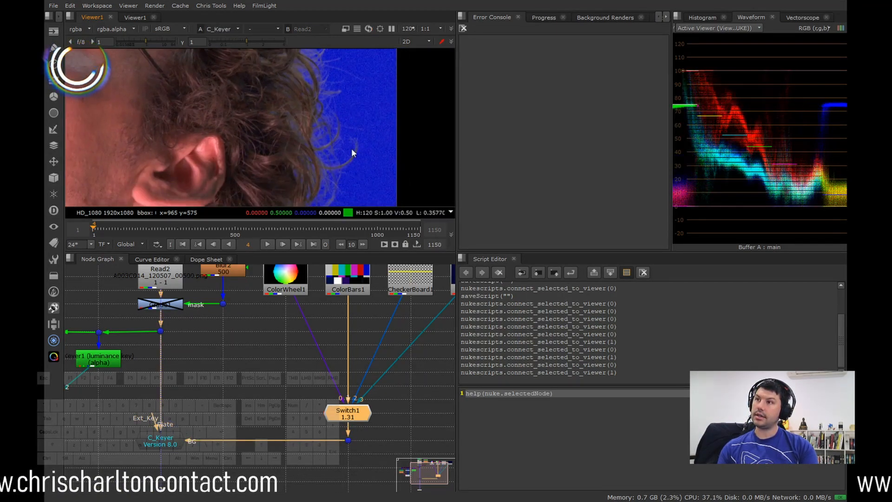
# Step: Compare the stray curls behind the ear and neck over the blue and grey bars with the green-screen plate
pyautogui.press('1')
pyautogui.press('2')
pyautogui.moveTo(344, 171); pyautogui.dragTo(347, 113, button='middle')
pyautogui.moveTo(331, 148); pyautogui.dragTo(336, 110, button='middle')
pyautogui.scroll(1, 325, 130)
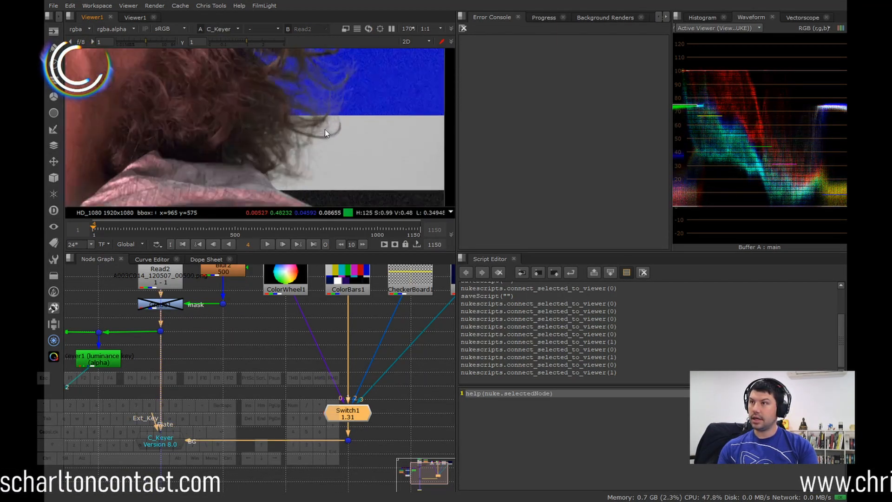
# Step: Examine the loose hair tips at the nape above the shirt collar, comparing the C_Keyer composite with the plate
pyautogui.press('1')
pyautogui.press('2')
pyautogui.scroll(2, 353, 133)
pyautogui.press('1')
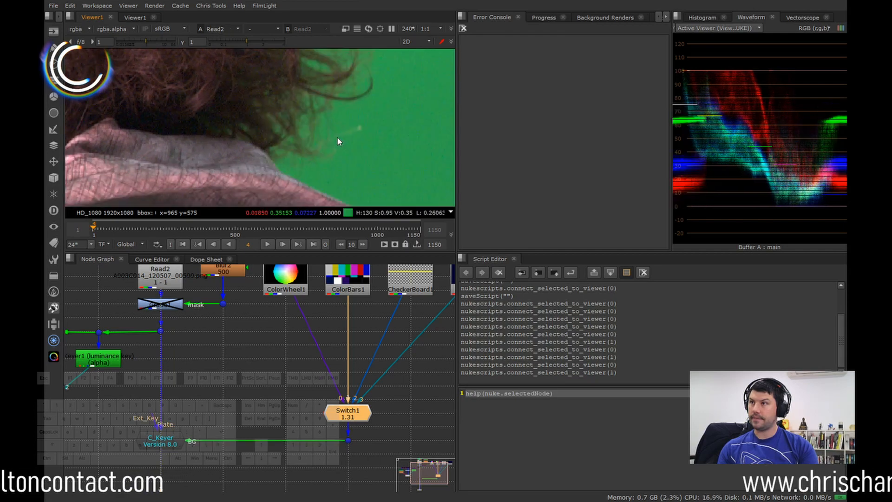
pyautogui.press('2')
# Step: Compare the grain in the dark, out-of-focus foreground below the man between the C_Keyer composite and the plate
pyautogui.scroll(-4, 337, 139)
pyautogui.moveTo(300, 140); pyautogui.dragTo(244, 151, button='middle')
pyautogui.moveTo(186, 191); pyautogui.dragTo(248, 181, button='middle')
pyautogui.scroll(4, 249, 180)
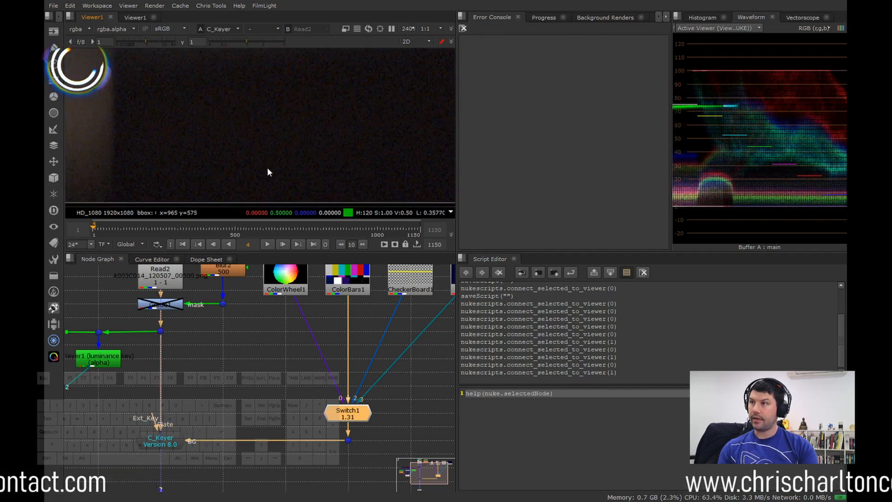
pyautogui.scroll(3, 264, 172)
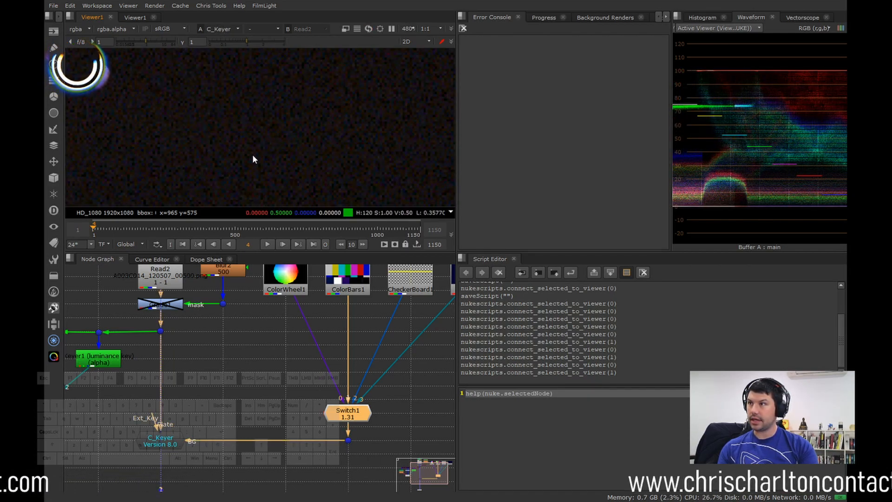
pyautogui.press('1')
pyautogui.scroll(-3, 269, 171)
pyautogui.moveTo(222, 149); pyautogui.dragTo(248, 147, button='middle')
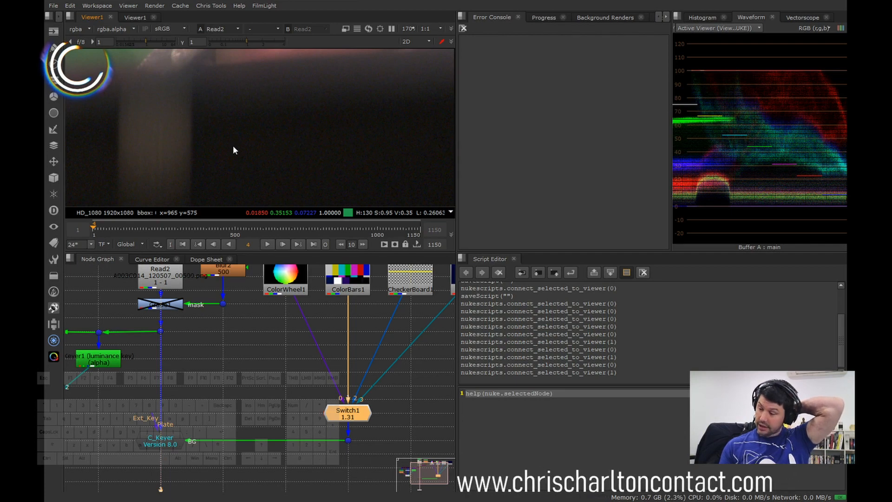
# Step: View the C_Keyer alpha over the whole frame and check the dark foreground area against the color composite
pyautogui.scroll(-3, 228, 159)
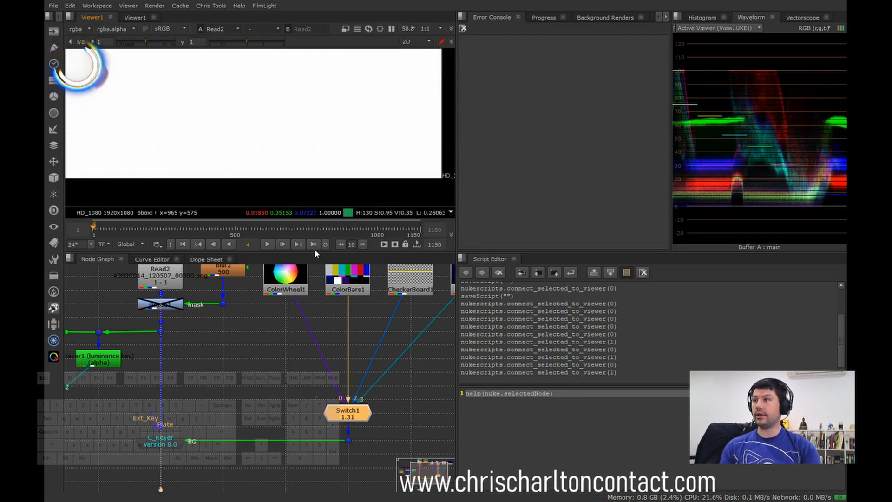
pyautogui.click(160, 440)
pyautogui.press('1')
pyautogui.click(225, 375)
pyautogui.scroll(-3, 359, 143)
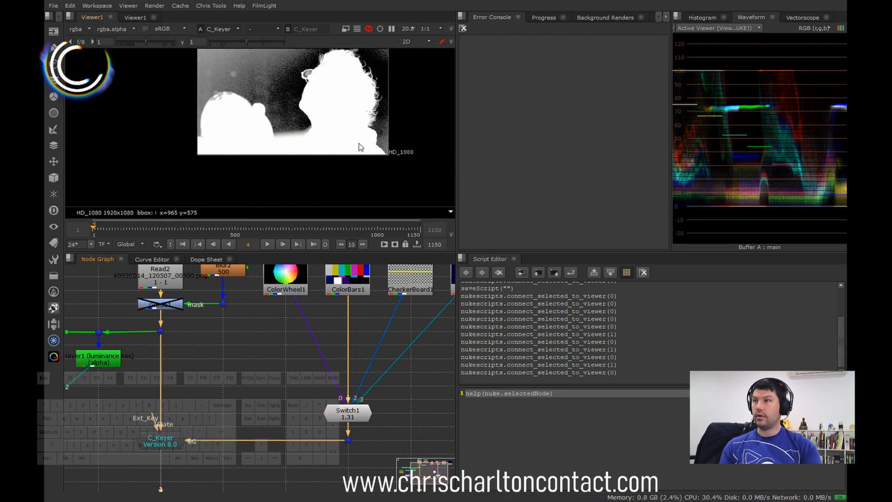
pyautogui.scroll(3, 341, 139)
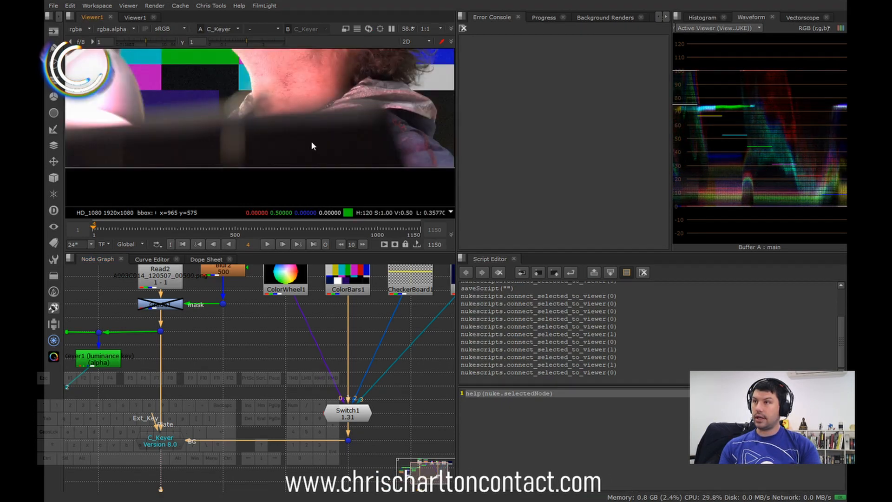
# Step: Inspect the solidity of the foreground in the C_Keyer alpha with viewer gamma at 0, and restore the gamma to 1
pyautogui.scroll(2, 312, 151)
pyautogui.moveTo(246, 42); pyautogui.dragTo(207, 46)
pyautogui.scroll(-2, 310, 132)
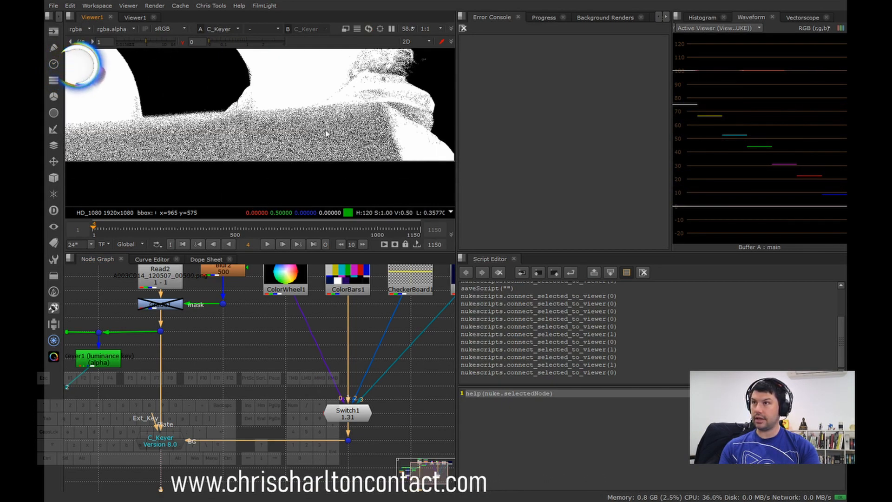
pyautogui.moveTo(346, 138); pyautogui.dragTo(338, 161, button='middle')
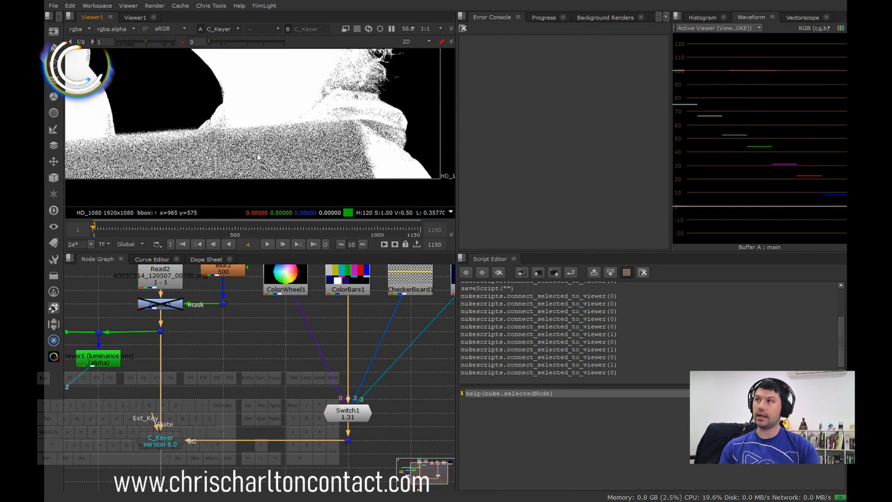
pyautogui.moveTo(258, 157); pyautogui.dragTo(244, 169, button='middle')
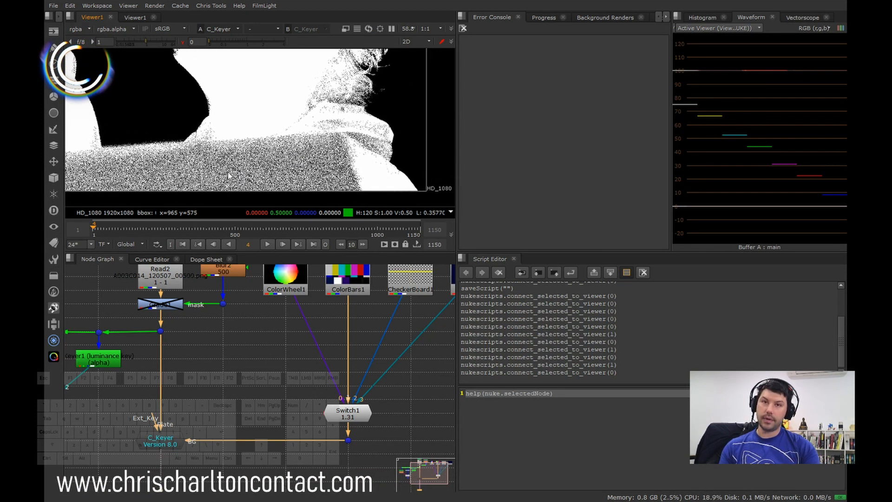
pyautogui.click(182, 45)
# Step: Examine the background noise and gradient in the C_Keyer alpha behind the man and around the blond head
pyautogui.moveTo(415, 117); pyautogui.dragTo(330, 120, button='middle')
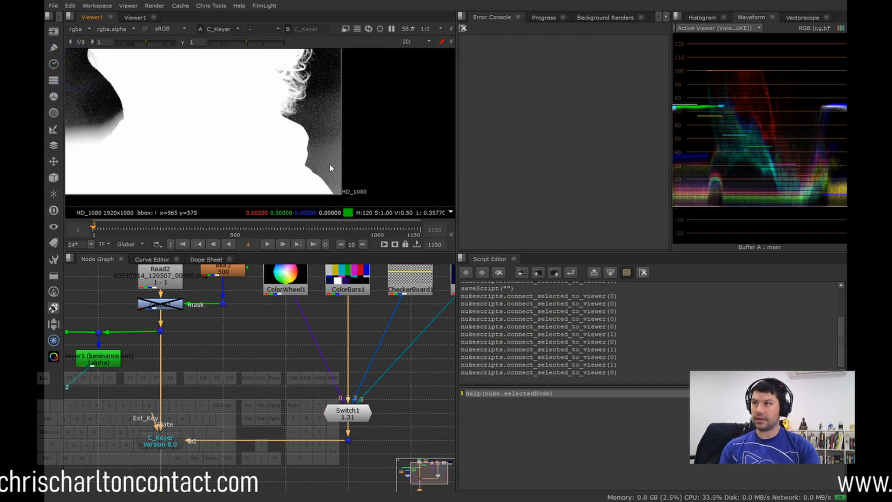
pyautogui.scroll(-5, 310, 186)
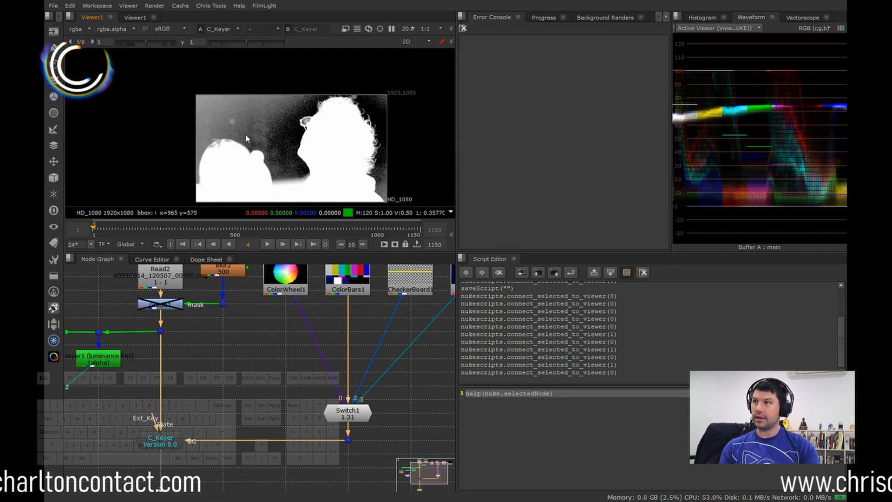
pyautogui.scroll(4, 236, 124)
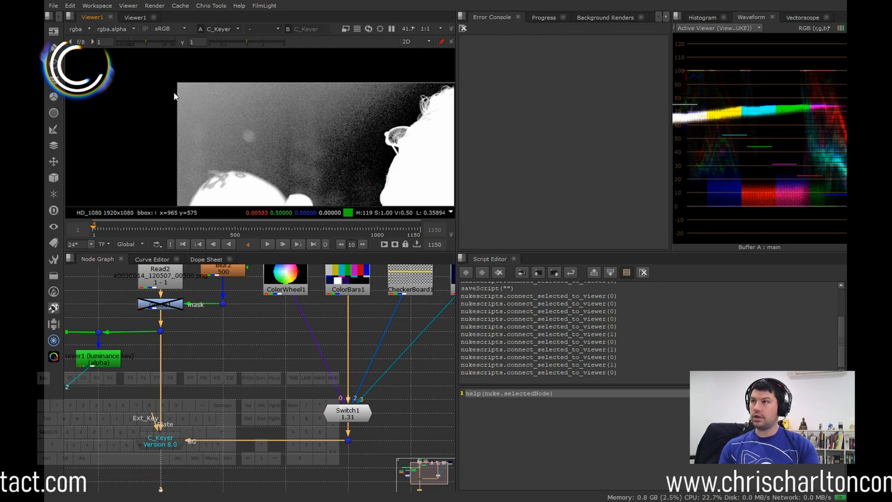
pyautogui.moveTo(331, 123); pyautogui.dragTo(276, 144, button='middle')
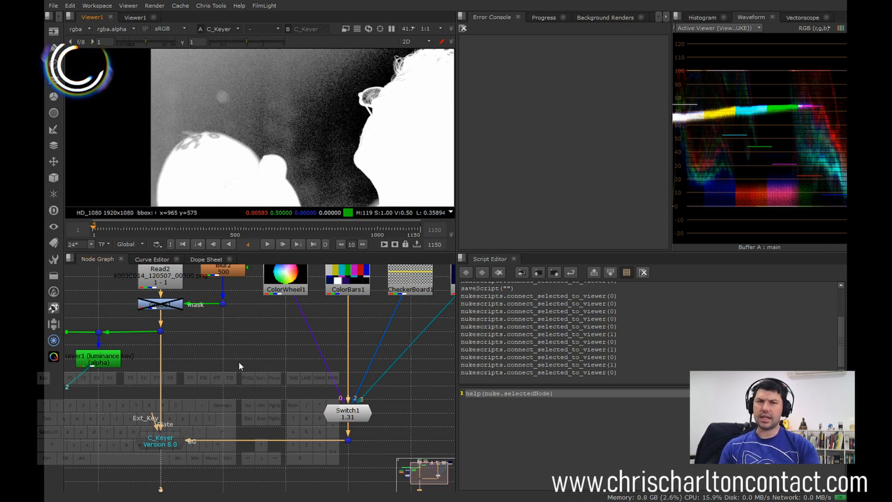
# Step: Compare the evenness of the green screen in the Read2 plate and its waveform with the C_Keyer composite
pyautogui.click(160, 279)
pyautogui.press('1')
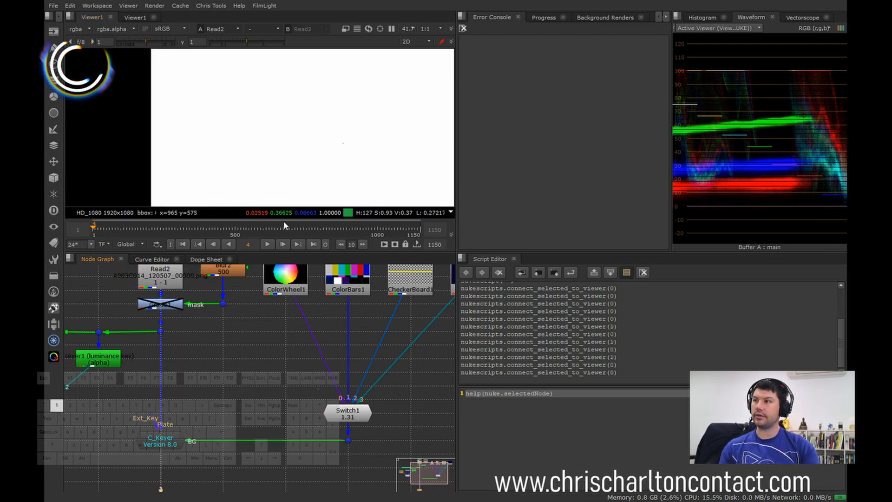
pyautogui.press('a')
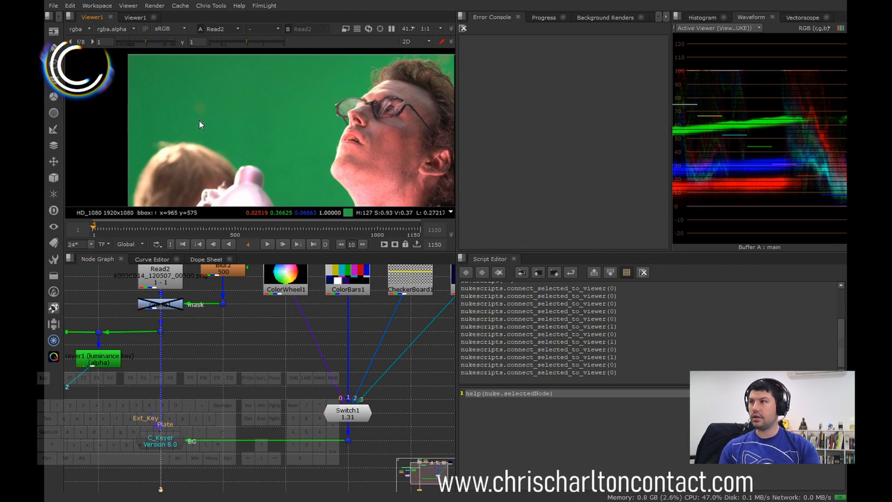
pyautogui.scroll(-2, 199, 120)
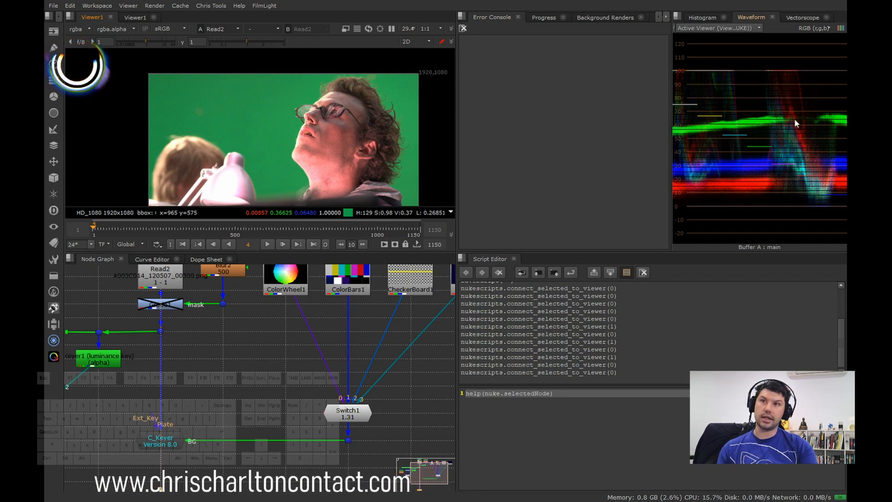
pyautogui.click(161, 444)
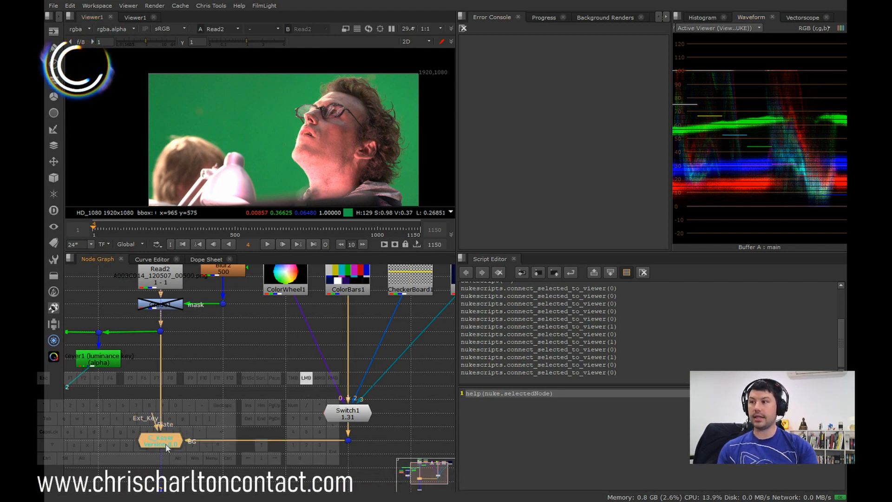
pyautogui.press('1')
pyautogui.click(386, 341)
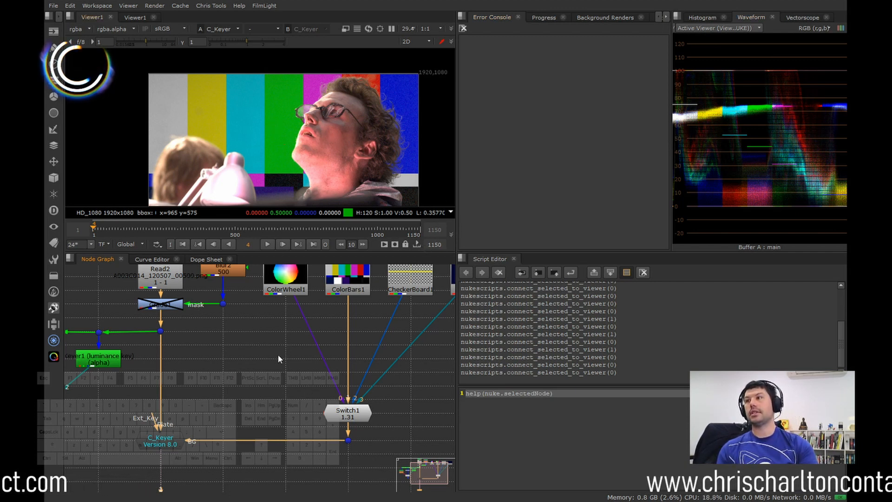
# Step: Flip repeatedly between the C_Keyer composite and the clean ColorBars1 background to compare their bars for brightness differences
pyautogui.press('1')
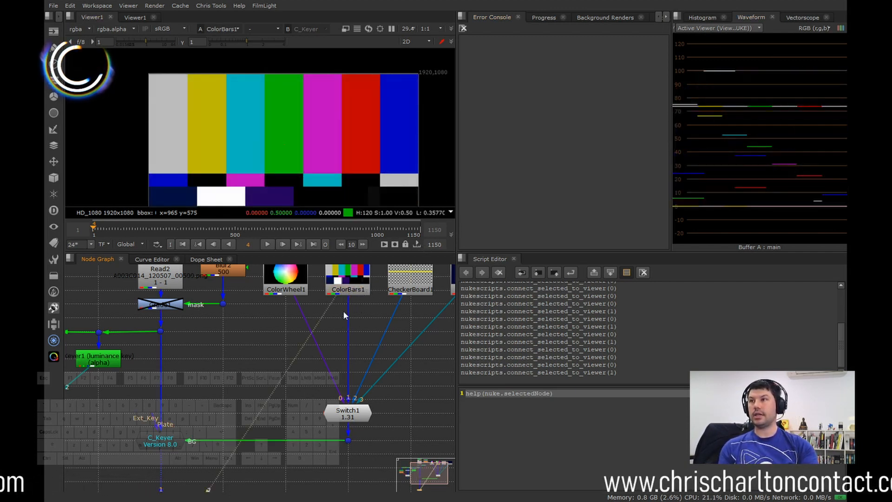
pyautogui.click(185, 445)
pyautogui.press('1')
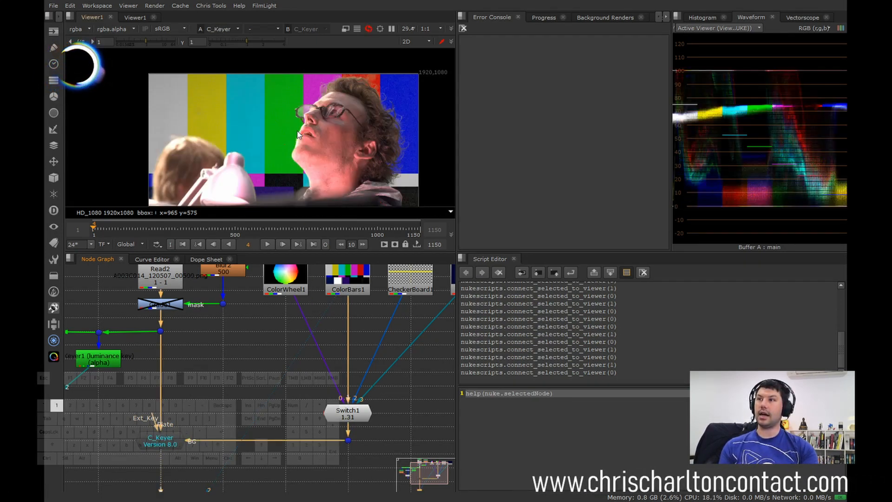
pyautogui.press('2')
pyautogui.press('1')
pyautogui.press('2')
pyautogui.press('1')
pyautogui.press('2')
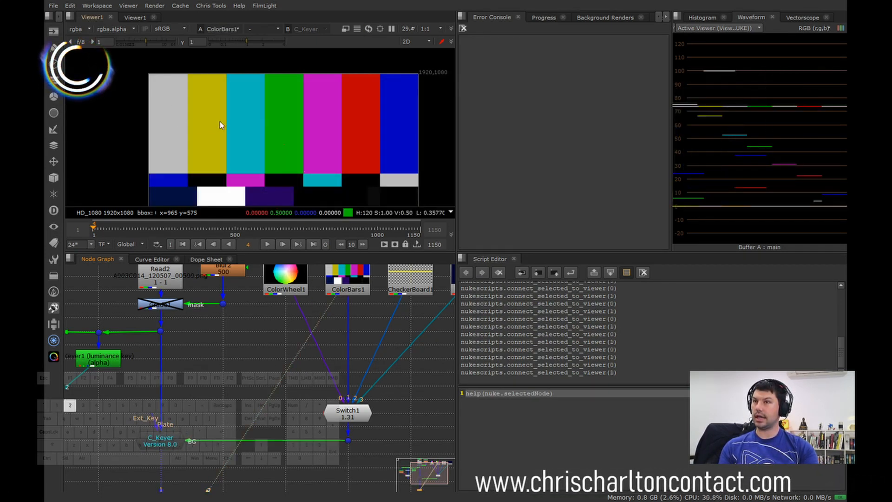
pyautogui.press('1')
pyautogui.press('2')
pyautogui.press('1')
pyautogui.press('2')
pyautogui.press('1')
pyautogui.press('2')
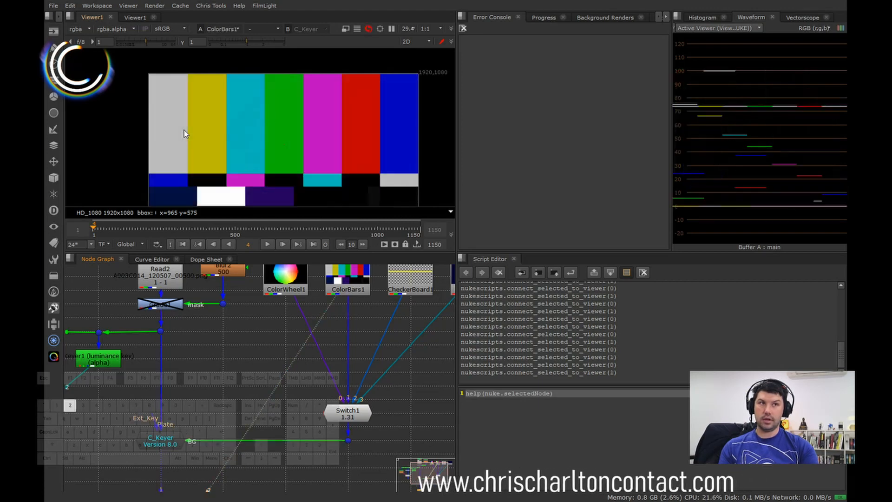
pyautogui.press('1')
pyautogui.press('2')
pyautogui.press('1')
pyautogui.press('2')
pyautogui.press('1')
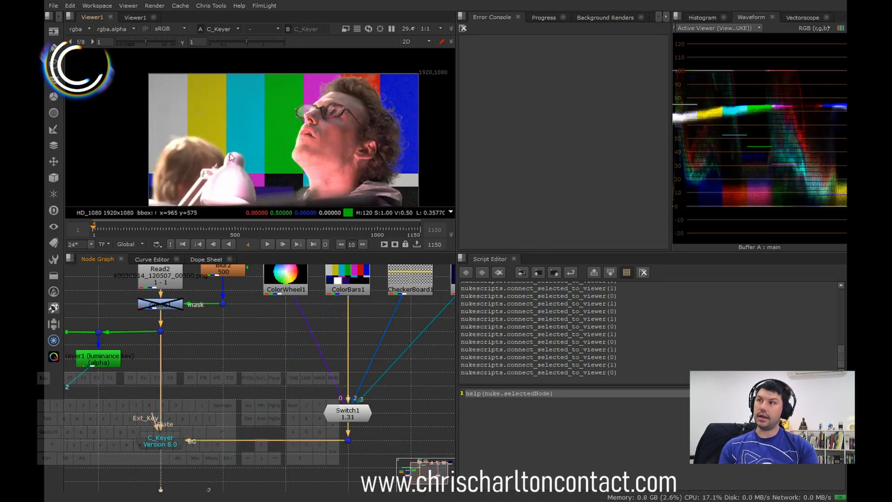
# Step: Toggle the masked Grade1 node below the Read2 plate to compare the composite with and without the screen correction
pyautogui.moveTo(225, 323); pyautogui.dragTo(253, 350, button='middle')
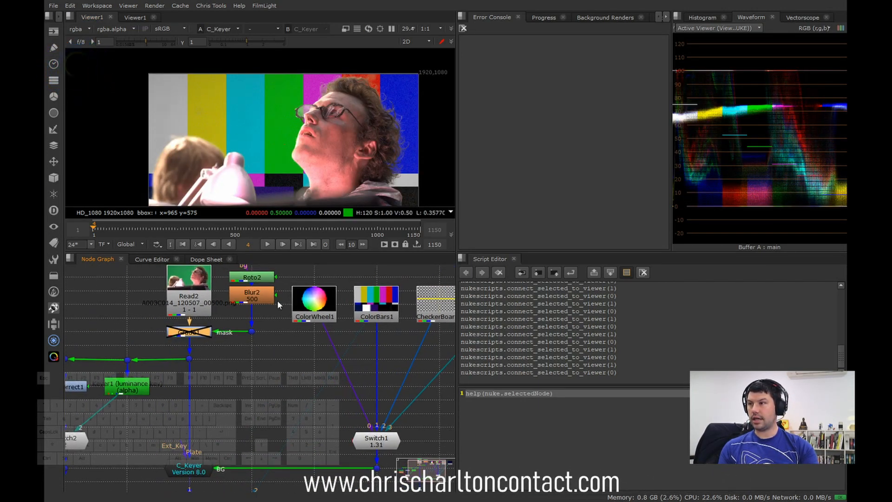
pyautogui.click(183, 332)
pyautogui.press('d')
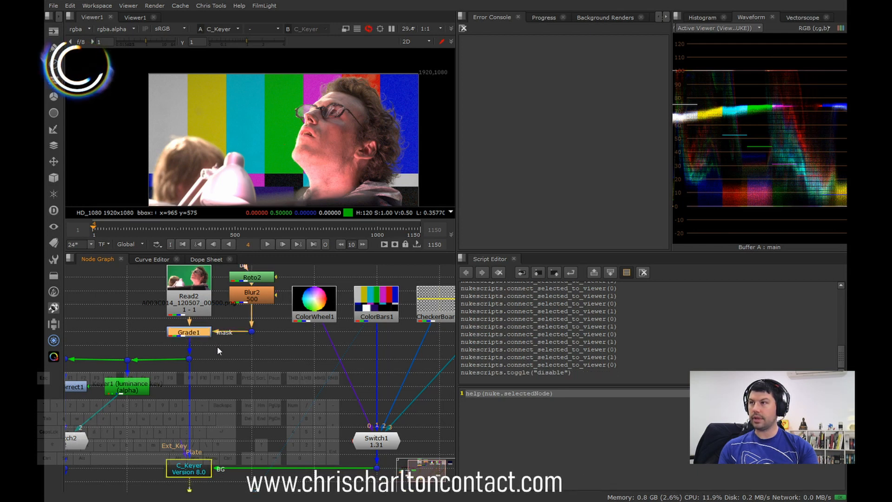
pyautogui.press('d')
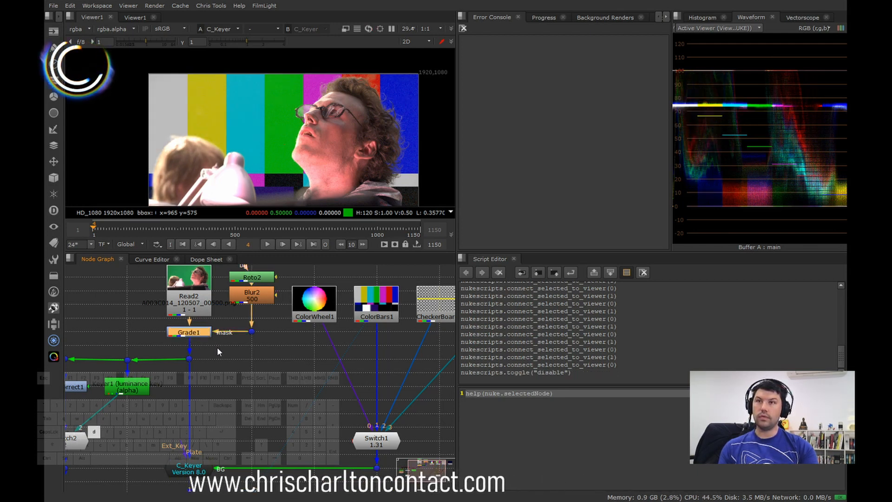
pyautogui.press('d')
pyautogui.press('d')
pyautogui.press('d')
pyautogui.press('d')
pyautogui.press('d')
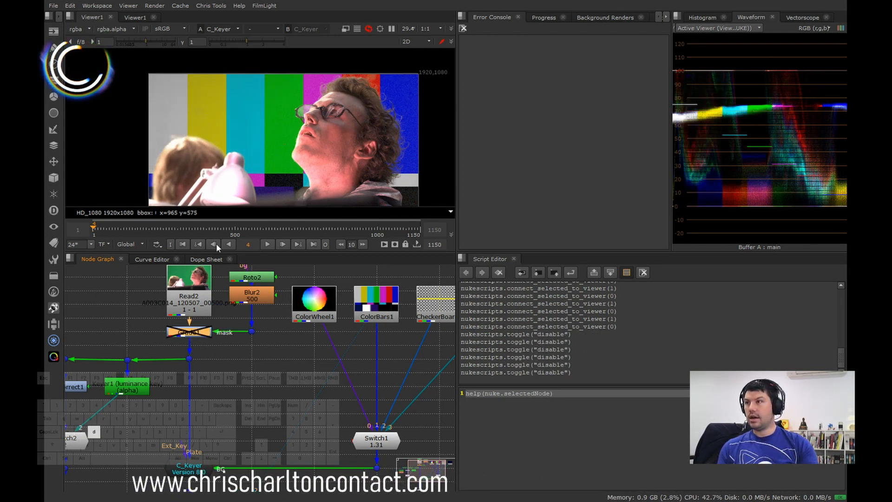
pyautogui.press('d')
# Step: Compare the blond head's hair edge over the grey and yellow bars with Grade1 enabled and disabled
pyautogui.scroll(3, 197, 149)
pyautogui.press('d')
pyautogui.press('d')
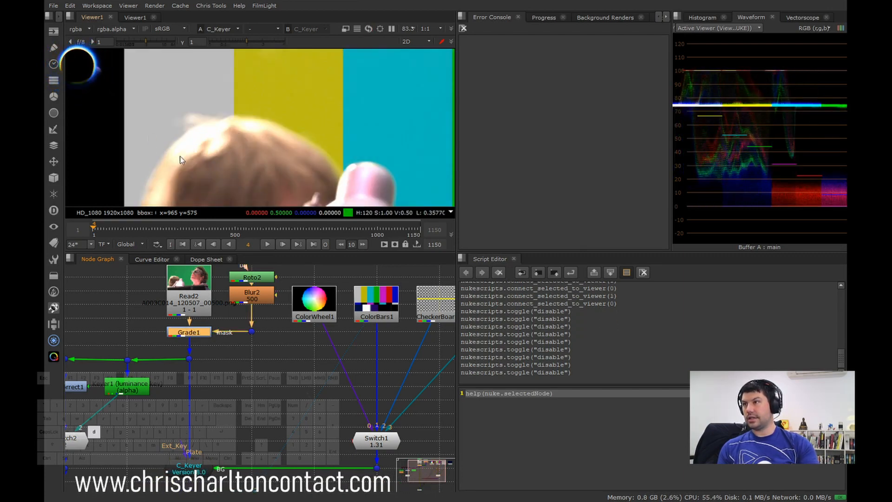
pyautogui.press('d')
pyautogui.press('d')
pyautogui.press('d')
# Step: Compare the full-frame composite and its waveform with Grade1 on and off, leaving the node disabled
pyautogui.scroll(-3, 286, 141)
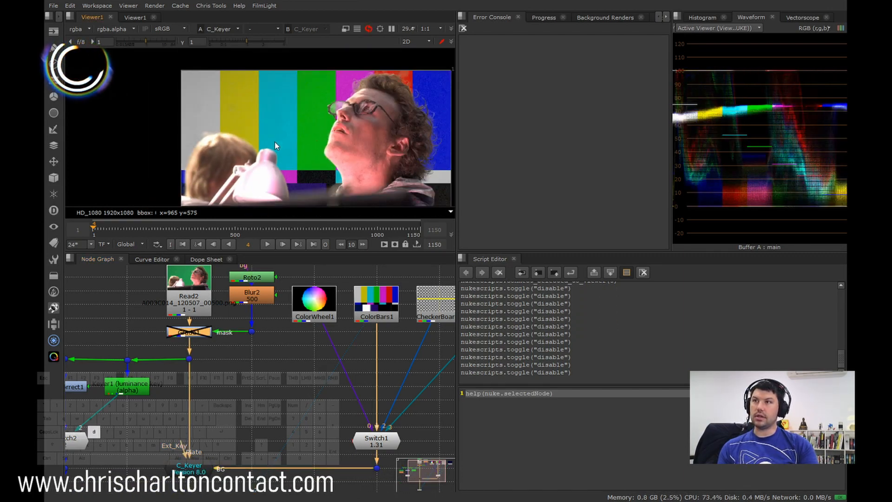
pyautogui.press('d')
pyautogui.press('d')
pyautogui.press('d')
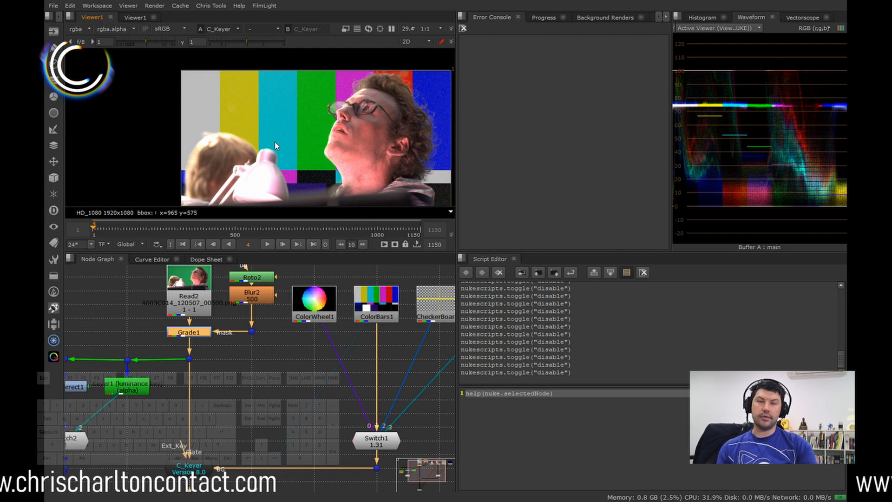
pyautogui.press('d')
pyautogui.press('d')
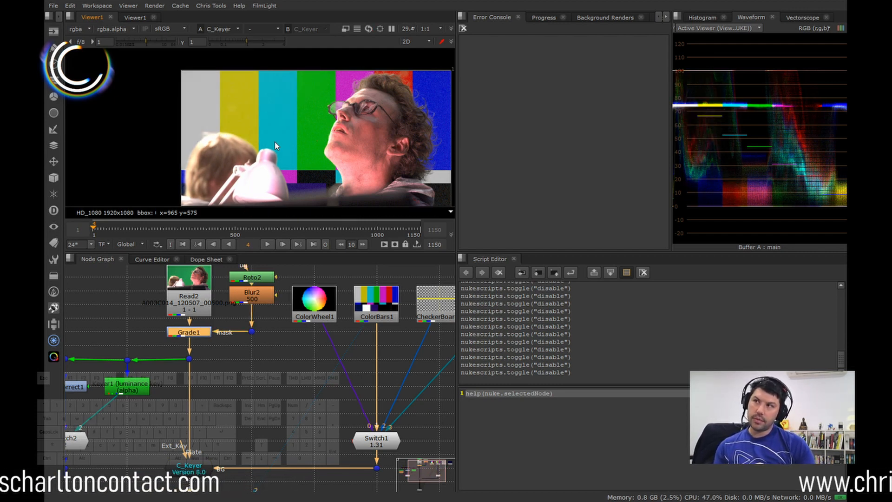
pyautogui.press('d')
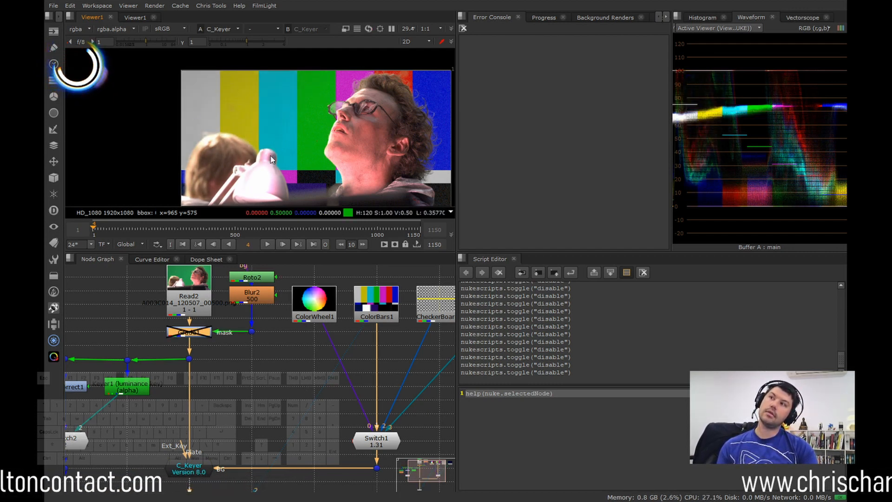
pyautogui.scroll(2, 270, 155)
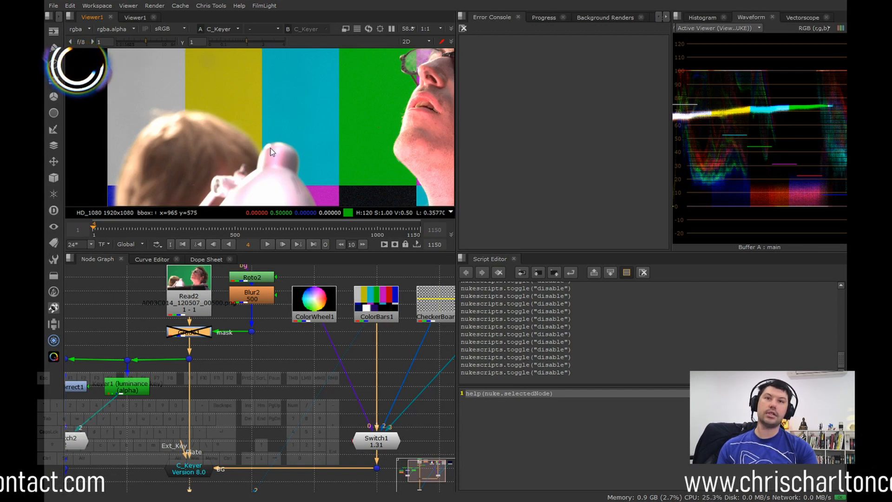
# Step: Examine the man's chin, lip and neck edges in the composite over the green bar for keying detail
pyautogui.scroll(-3, 230, 332)
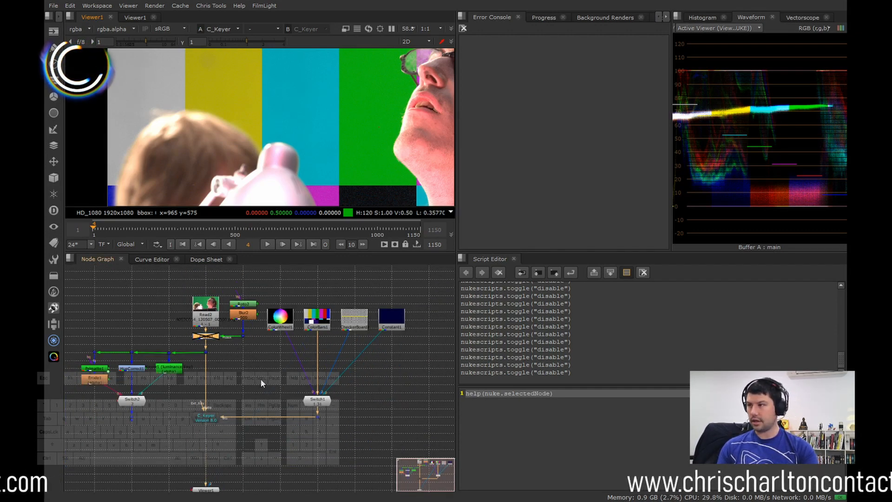
pyautogui.moveTo(261, 378); pyautogui.dragTo(166, 379, button='middle')
pyautogui.scroll(-2, 271, 150)
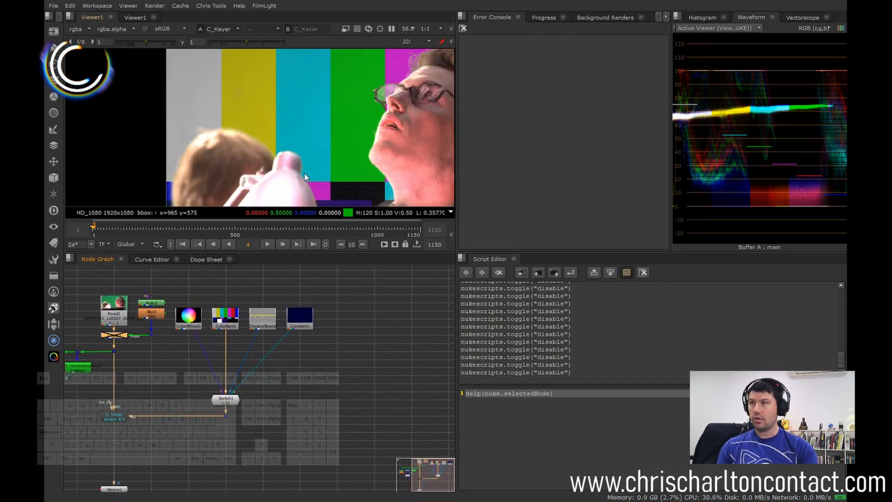
pyautogui.scroll(4, 253, 173)
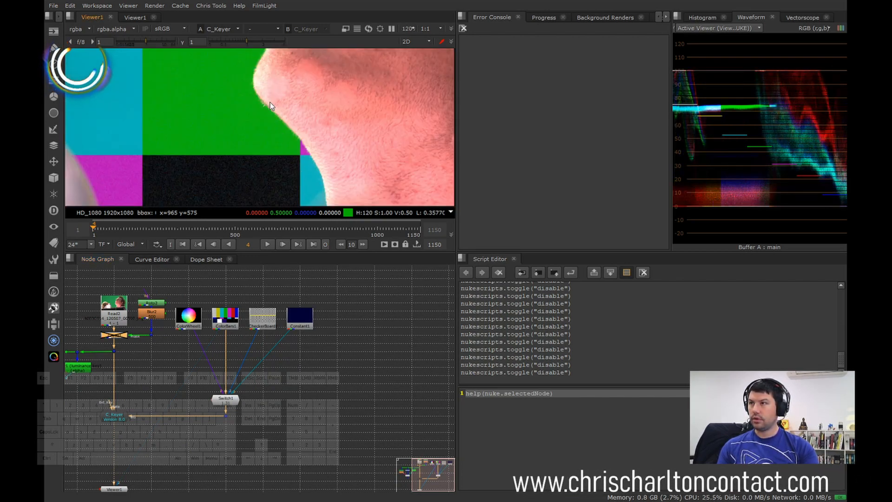
pyautogui.scroll(3, 269, 124)
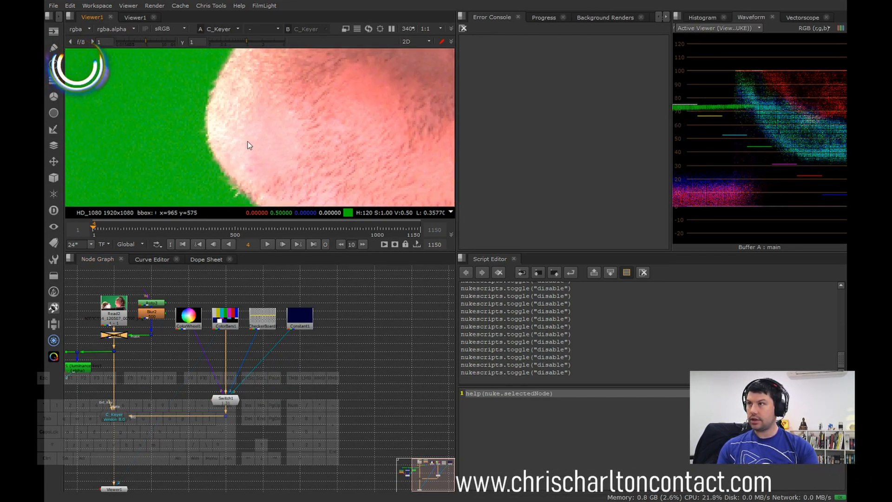
pyautogui.scroll(-3, 248, 141)
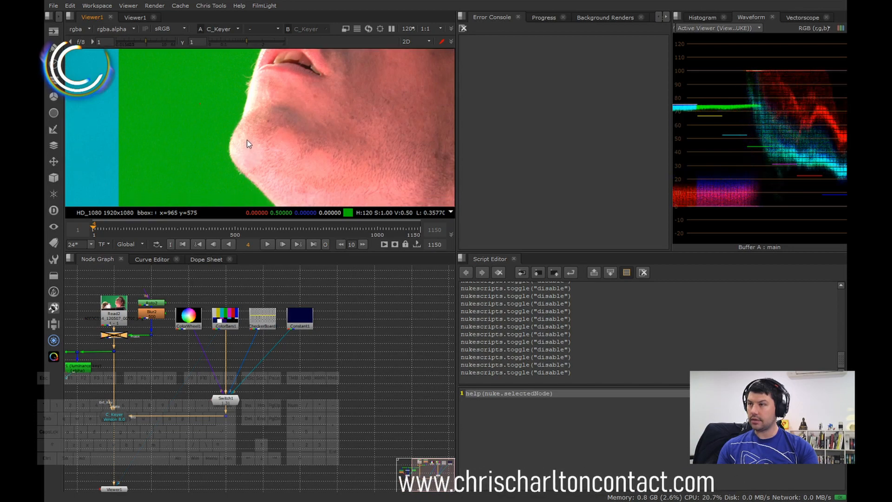
pyautogui.scroll(2, 256, 111)
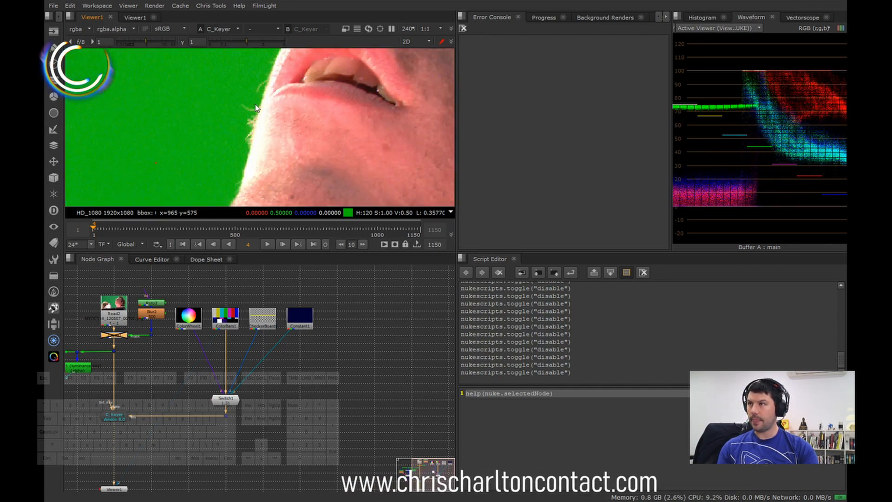
pyautogui.scroll(-4, 256, 108)
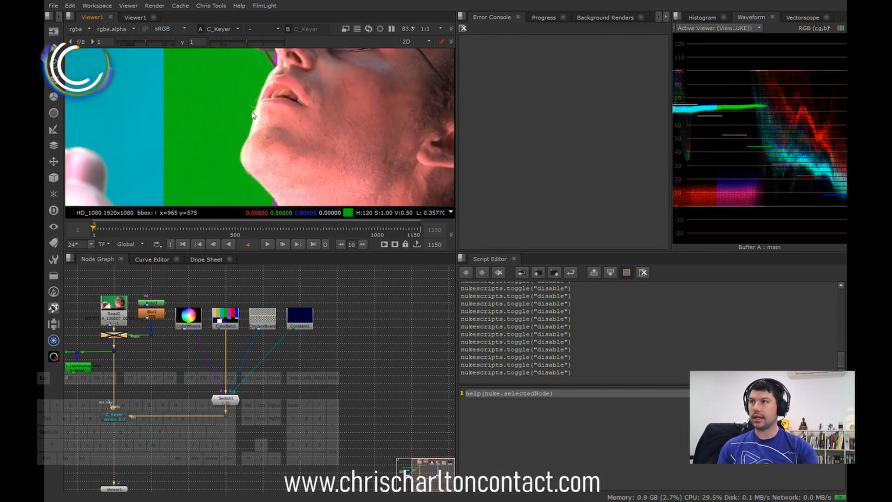
pyautogui.moveTo(261, 197); pyautogui.dragTo(261, 115, button='middle')
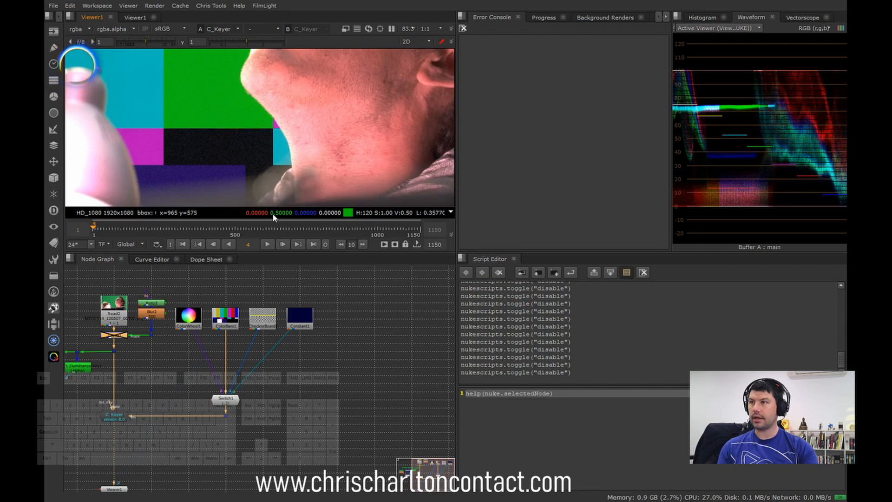
# Step: Switch the composite's background to ColorWheel1 through Switch1 and inspect the chin and jaw edge against it
pyautogui.doubleClick(225, 401)
pyautogui.moveTo(438, 381); pyautogui.dragTo(460, 379)
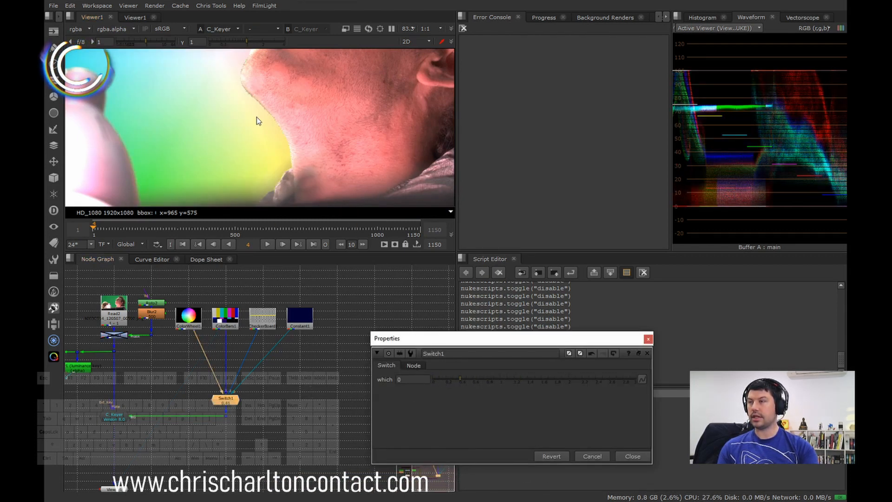
pyautogui.scroll(4, 260, 112)
pyautogui.scroll(-2, 265, 88)
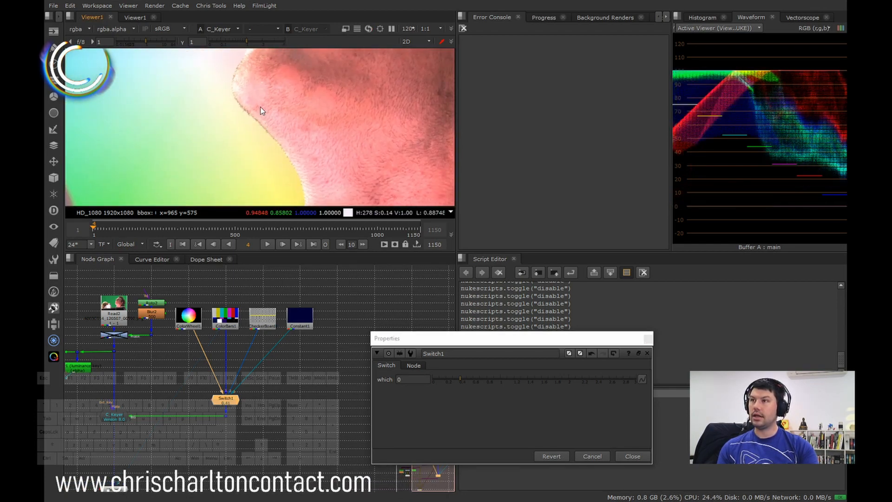
pyautogui.scroll(-2, 261, 111)
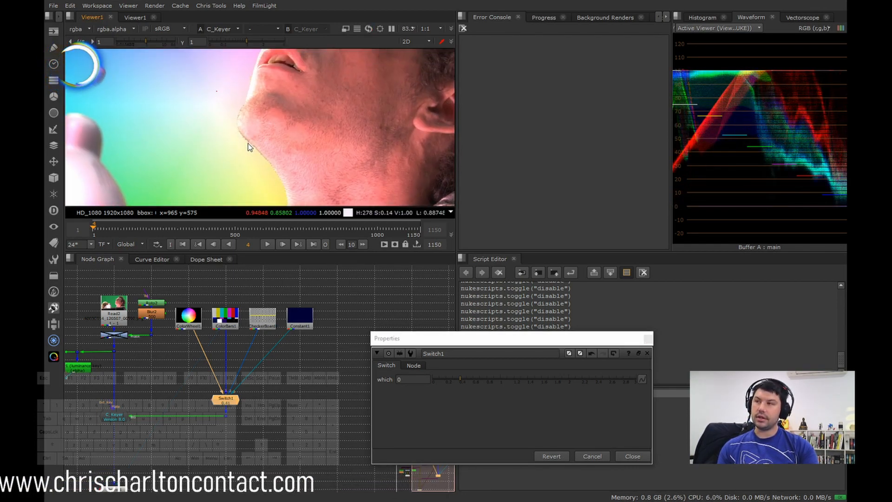
pyautogui.scroll(3, 241, 125)
pyautogui.scroll(-3, 253, 152)
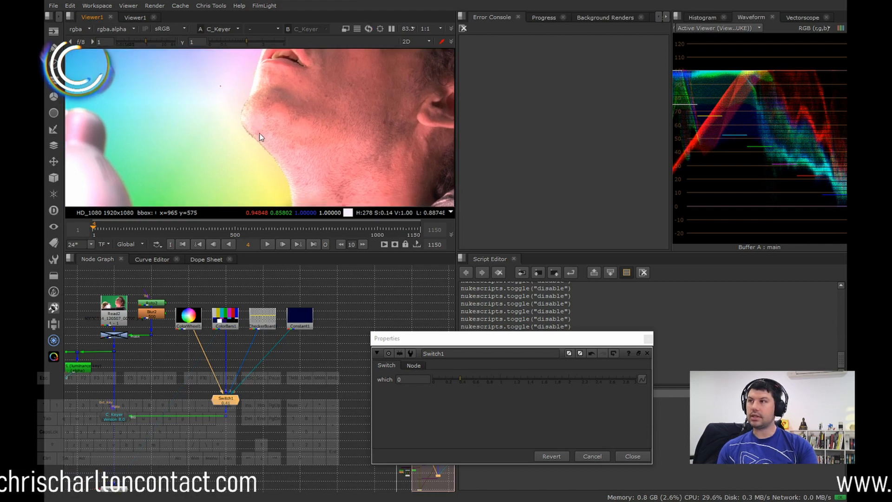
pyautogui.scroll(3, 258, 139)
pyautogui.scroll(-1, 291, 149)
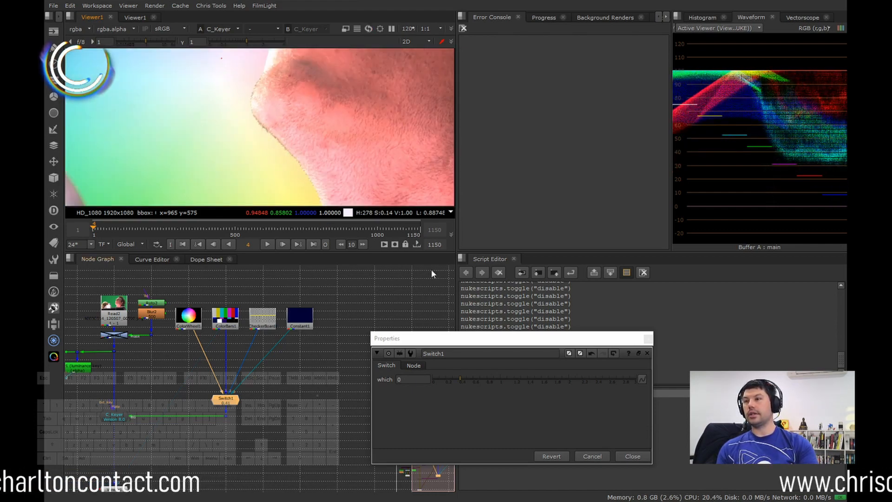
# Step: Set Switch1's which value to 0 and check the lips and chin stubble over the colour wheel
pyautogui.click(463, 379)
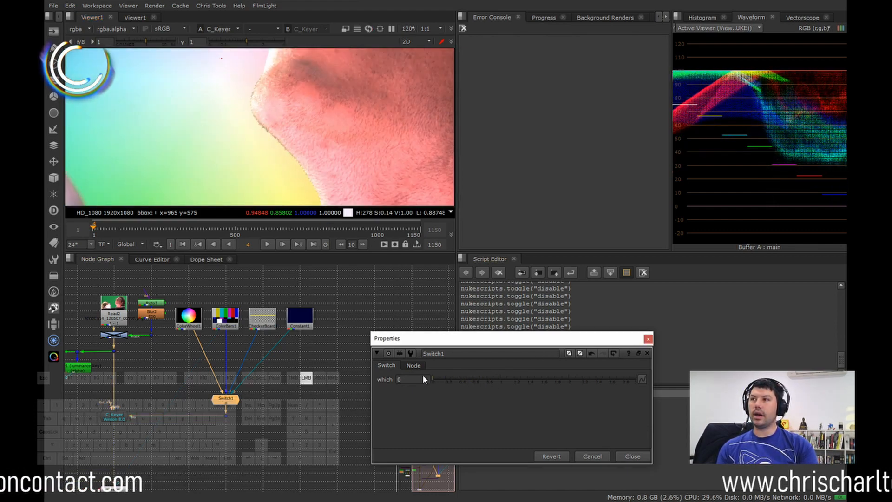
pyautogui.moveTo(481, 380); pyautogui.dragTo(443, 383)
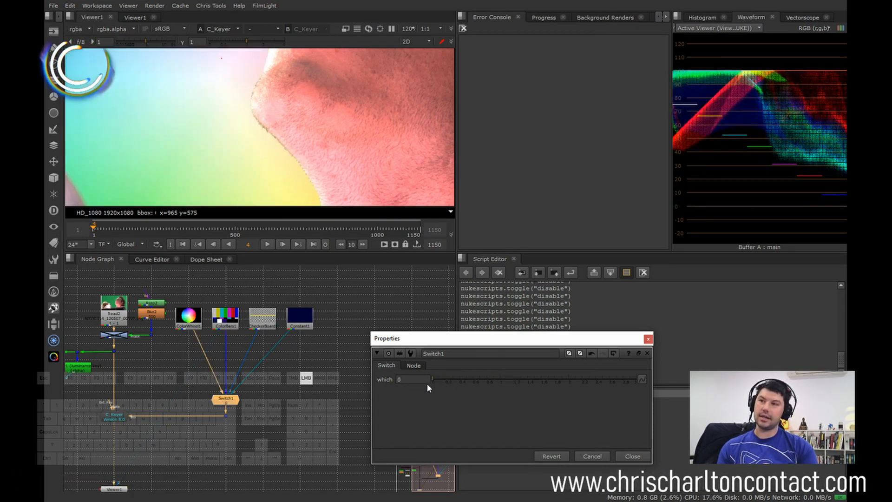
pyautogui.moveTo(277, 79); pyautogui.dragTo(264, 134, button='middle')
pyautogui.scroll(-4, 269, 155)
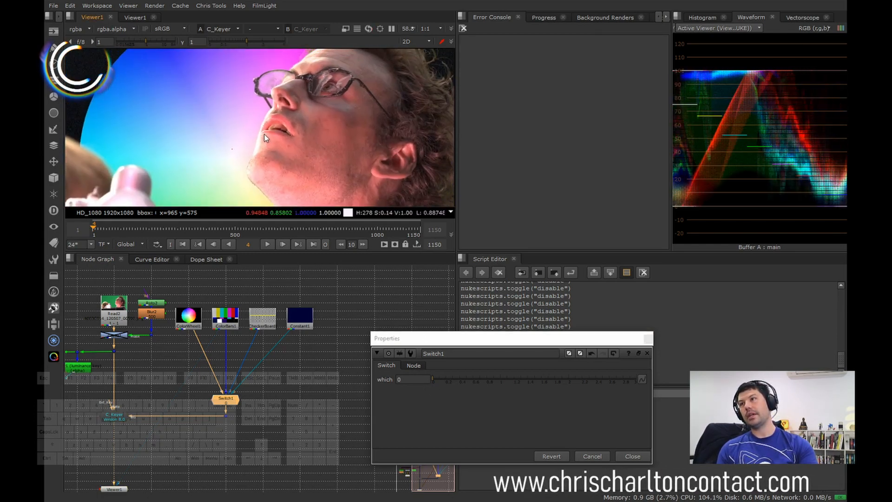
pyautogui.scroll(2, 263, 135)
pyautogui.scroll(5, 257, 98)
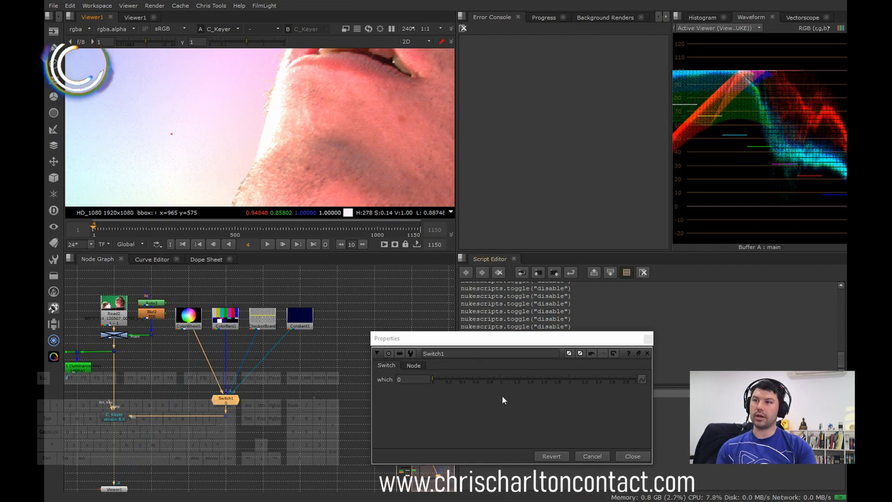
# Step: Switch the background to ColorBars1 by setting Switch1's which to 1, and check the man's face against the bars
pyautogui.moveTo(446, 383); pyautogui.dragTo(521, 375)
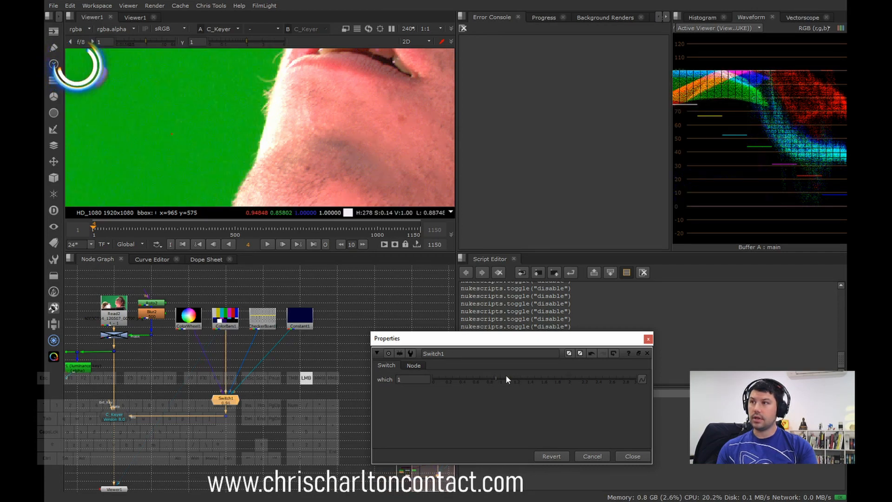
pyautogui.scroll(-5, 307, 156)
pyautogui.moveTo(341, 187); pyautogui.dragTo(262, 137, button='middle')
# Step: Switch the background to CheckerBoard1 by setting Switch1's which to 2, and inspect the glasses and the full-frame composite
pyautogui.moveTo(522, 379); pyautogui.dragTo(584, 378)
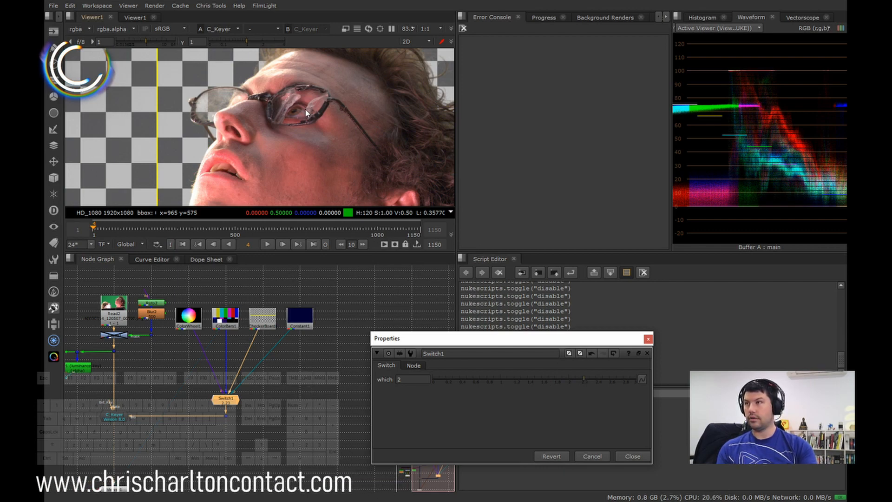
pyautogui.scroll(-3, 298, 133)
pyautogui.scroll(-2, 298, 132)
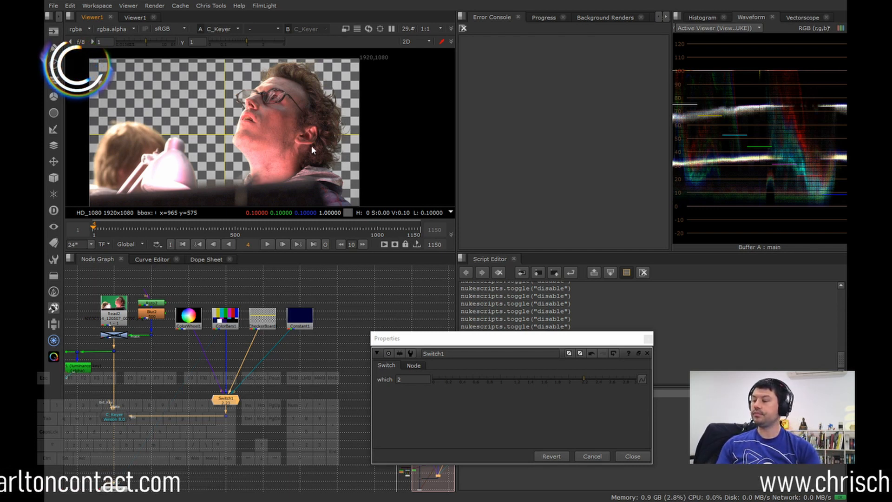
# Step: Flip the viewer repeatedly between the C_Keyer composite and the clean CheckerBoard1 background to compare the checker pattern
pyautogui.click(122, 418)
pyautogui.press('1')
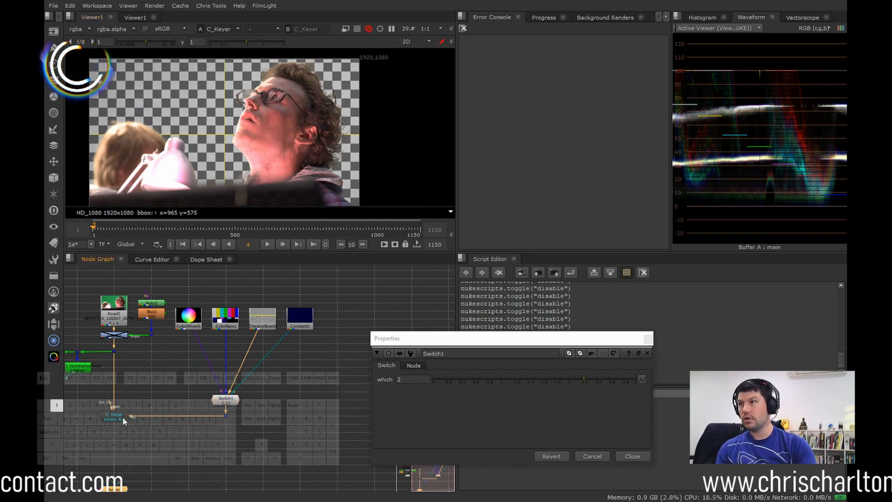
pyautogui.press('2')
pyautogui.press('1')
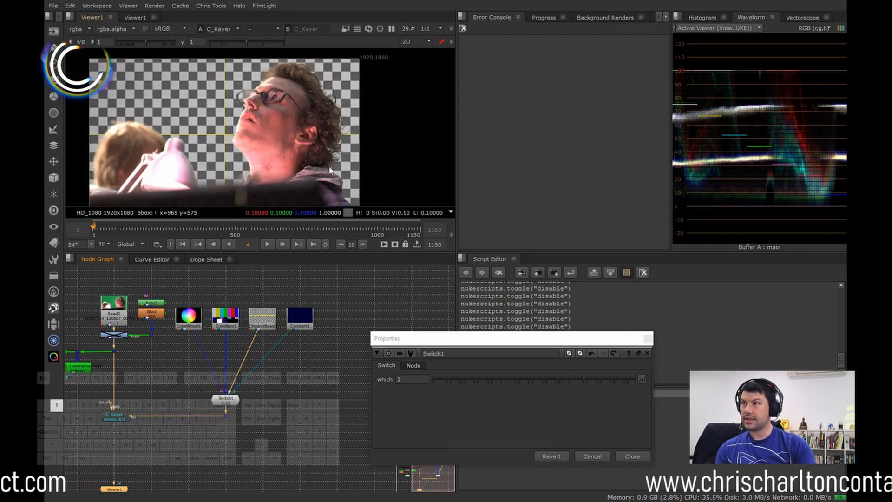
pyautogui.press('2')
pyautogui.press('1')
pyautogui.press('2')
pyautogui.press('1')
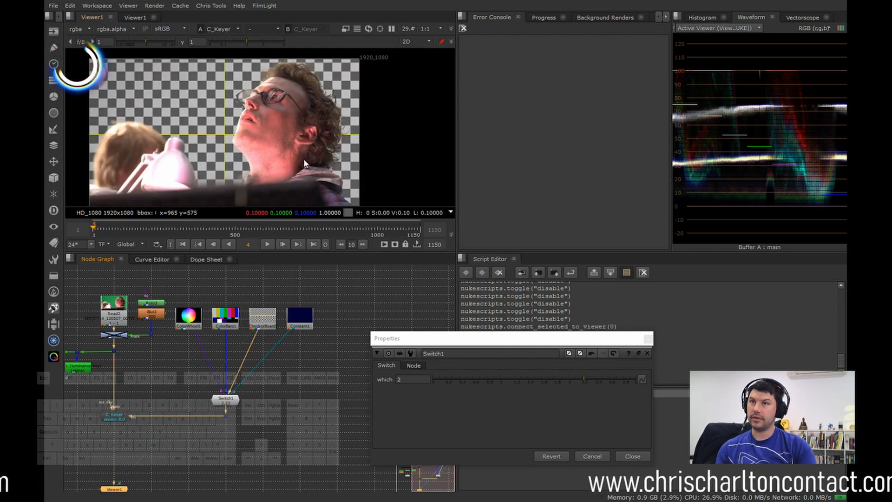
pyautogui.press('2')
pyautogui.press('1')
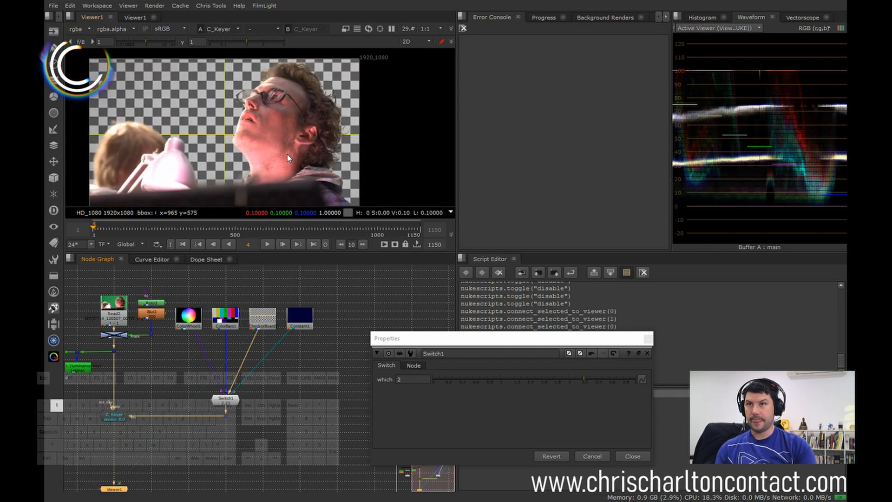
pyautogui.press('2')
pyautogui.press('1')
pyautogui.press('2')
pyautogui.press('1')
pyautogui.press('2')
pyautogui.press('1')
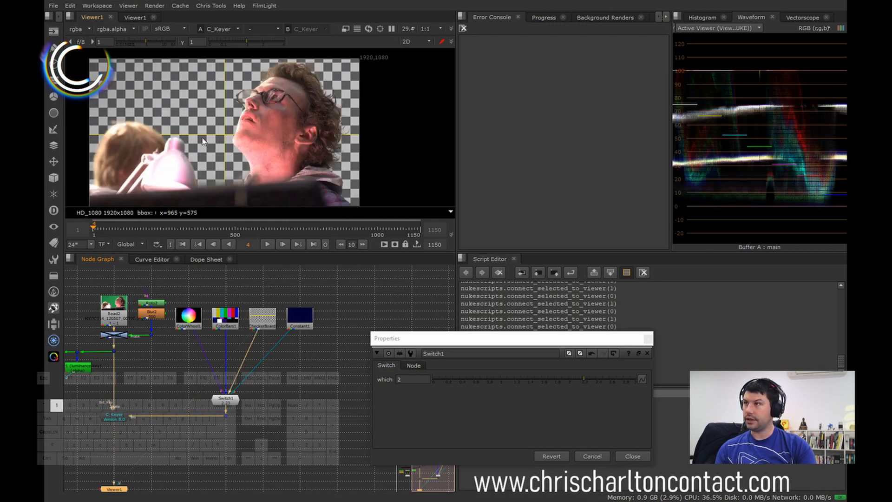
pyautogui.press('2')
pyautogui.press('1')
pyautogui.press('2')
pyautogui.press('1')
pyautogui.press('2')
pyautogui.press('1')
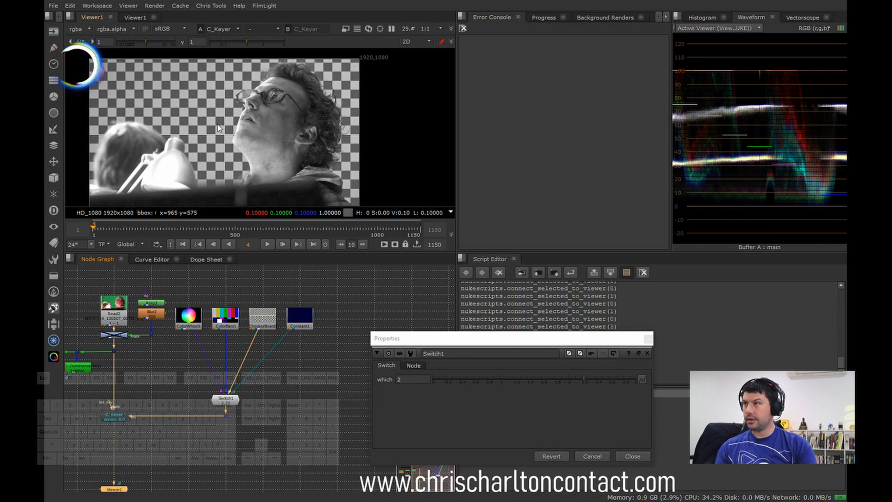
# Step: Compare the C_Keyer composite with CheckerBoard1 in luminance view, restore the colour view and close Switch1's properties
pyautogui.press('2')
pyautogui.press('1')
pyautogui.press('2')
pyautogui.press('1')
pyautogui.press('2')
pyautogui.press('1')
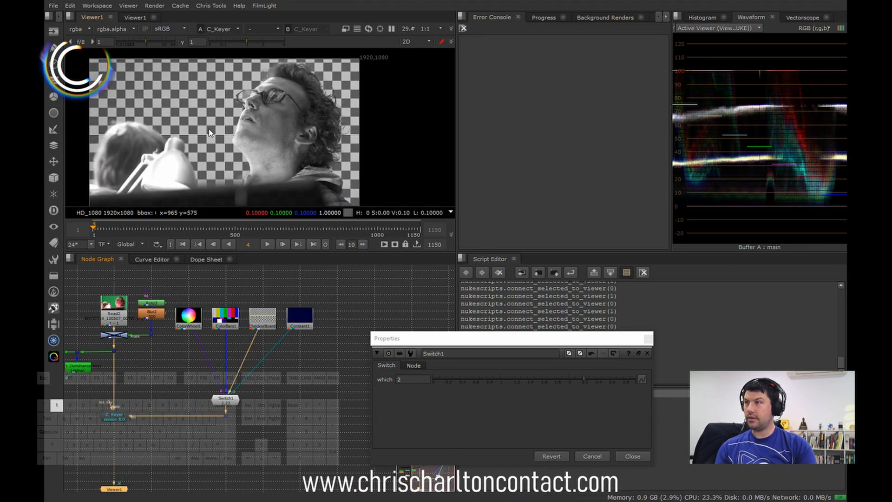
pyautogui.press('2')
pyautogui.press('1')
pyautogui.press('2')
pyautogui.press('1')
pyautogui.press('2')
pyautogui.press('1')
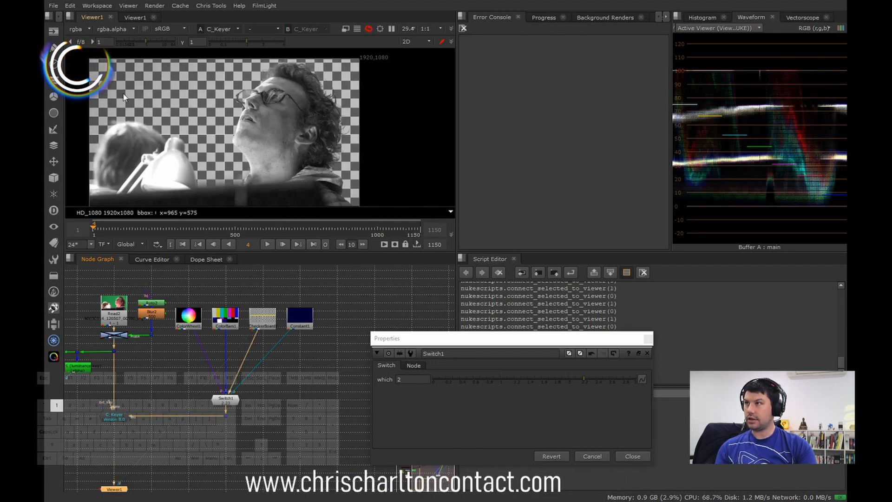
pyautogui.press('2')
pyautogui.press('1')
pyautogui.press('2')
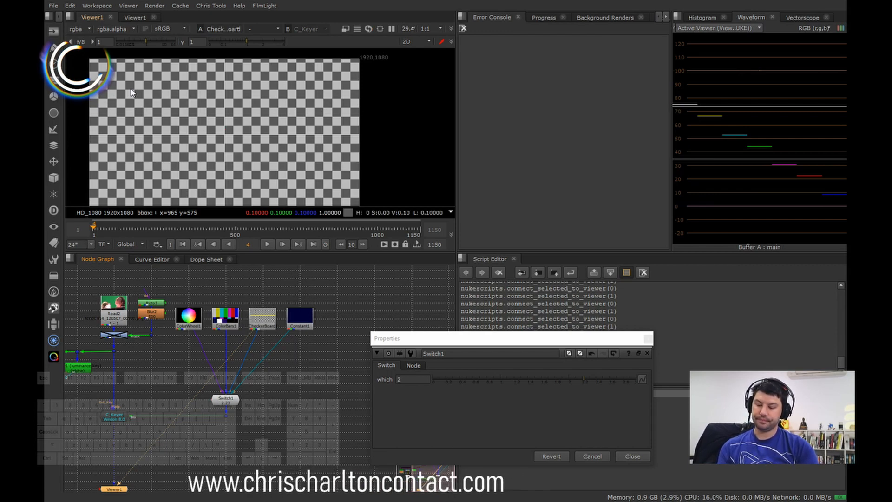
pyautogui.press('1')
pyautogui.click(648, 339)
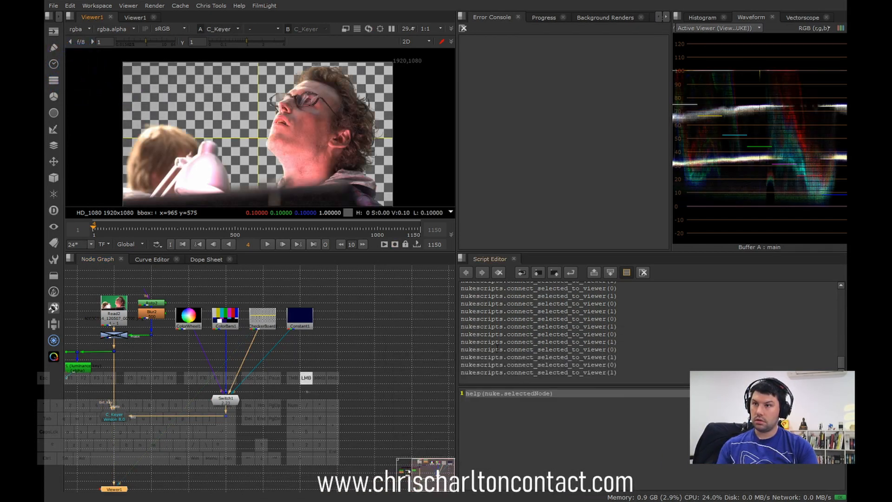
# Step: Switch the background to the dark blue Constant1 by setting Switch1's which to 3, and open Constant1's properties
pyautogui.moveTo(294, 404); pyautogui.dragTo(330, 386, button='middle')
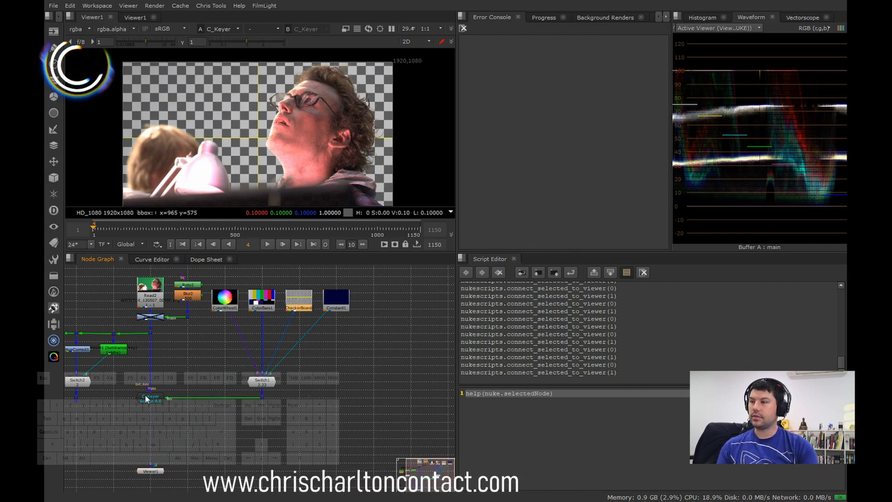
pyautogui.press('2')
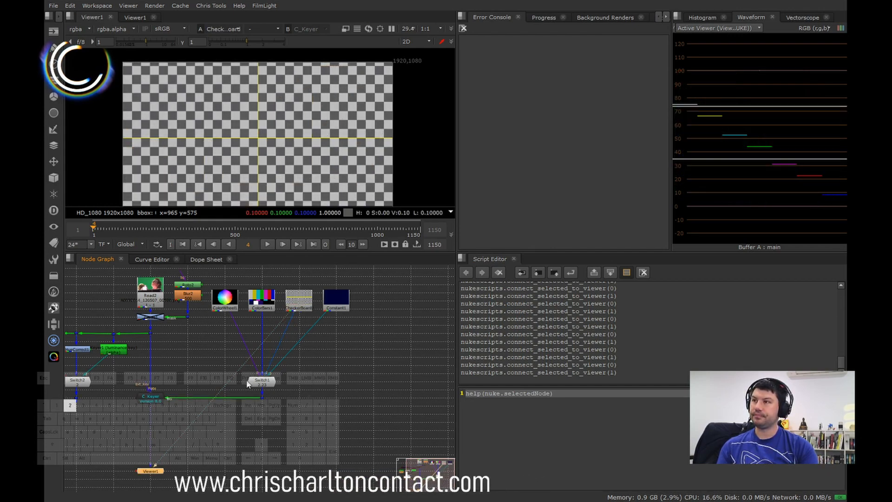
pyautogui.press('1')
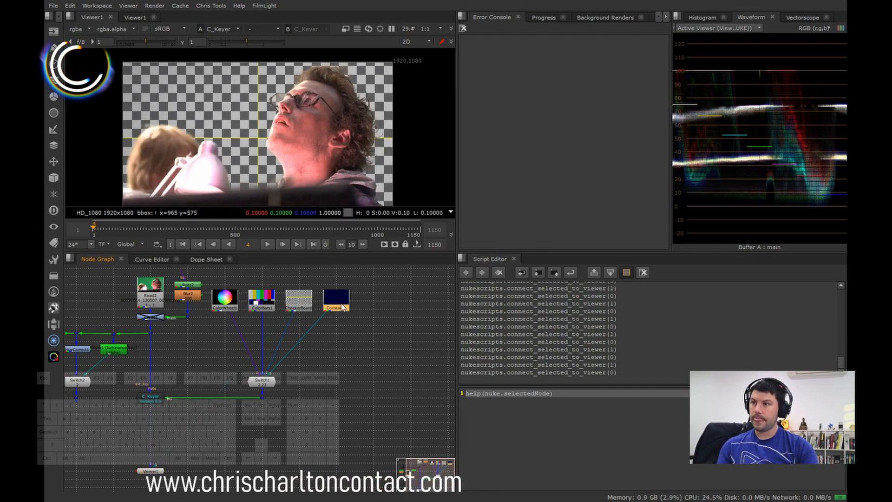
pyautogui.doubleClick(263, 383)
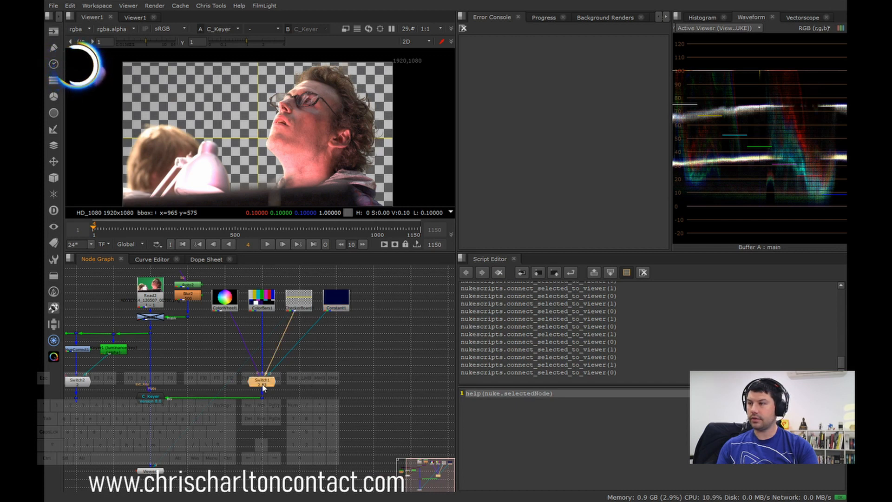
pyautogui.moveTo(587, 378); pyautogui.dragTo(639, 379)
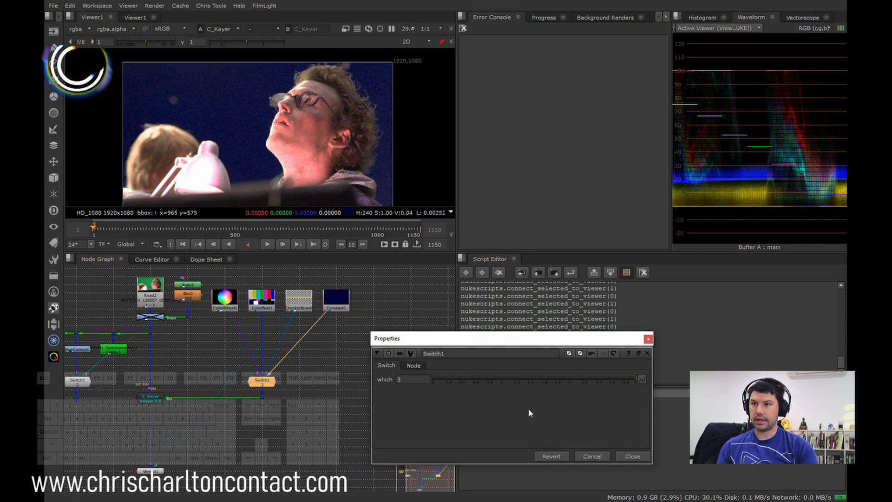
pyautogui.doubleClick(336, 298)
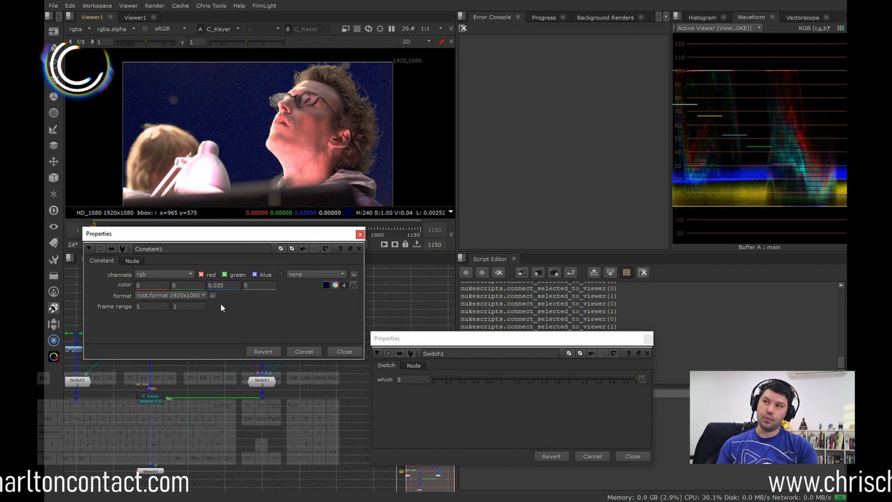
# Step: Set Constant1's colour to pure red with values 1, 0, 0
pyautogui.click(334, 285)
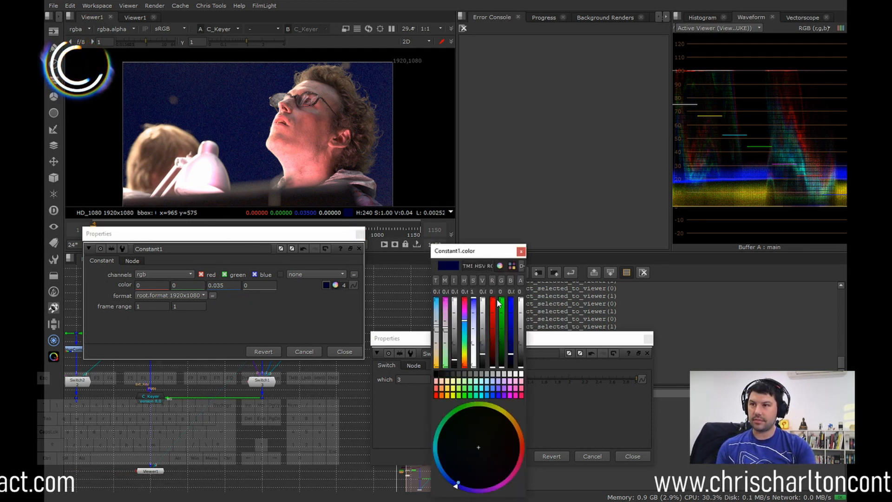
pyautogui.moveTo(496, 337); pyautogui.dragTo(493, 299)
pyautogui.moveTo(512, 356); pyautogui.dragTo(516, 397)
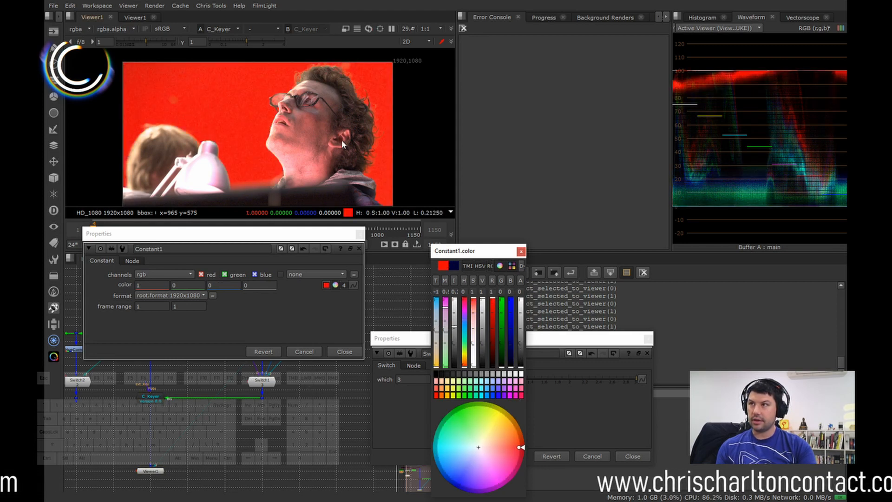
# Step: Inspect the composite over the red background around the hair, glasses, lamp and dark foreground edge, and at full frame
pyautogui.scroll(4, 307, 83)
pyautogui.moveTo(303, 79); pyautogui.dragTo(354, 100, button='middle')
pyautogui.scroll(-2, 271, 124)
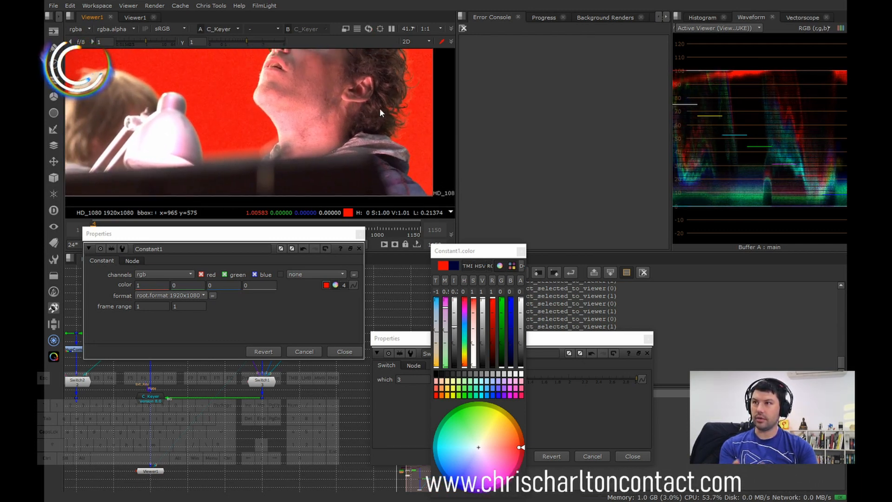
pyautogui.scroll(5, 353, 102)
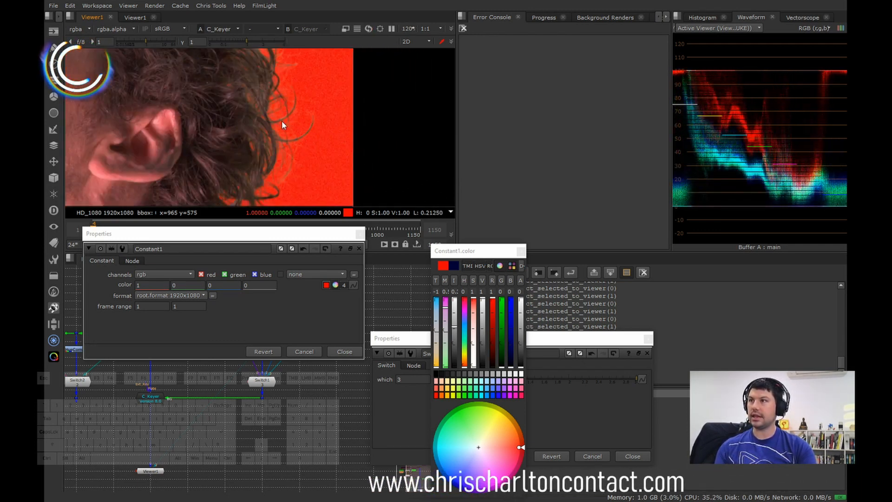
pyautogui.moveTo(282, 122); pyautogui.dragTo(236, 135, button='middle')
pyautogui.scroll(-2, 291, 176)
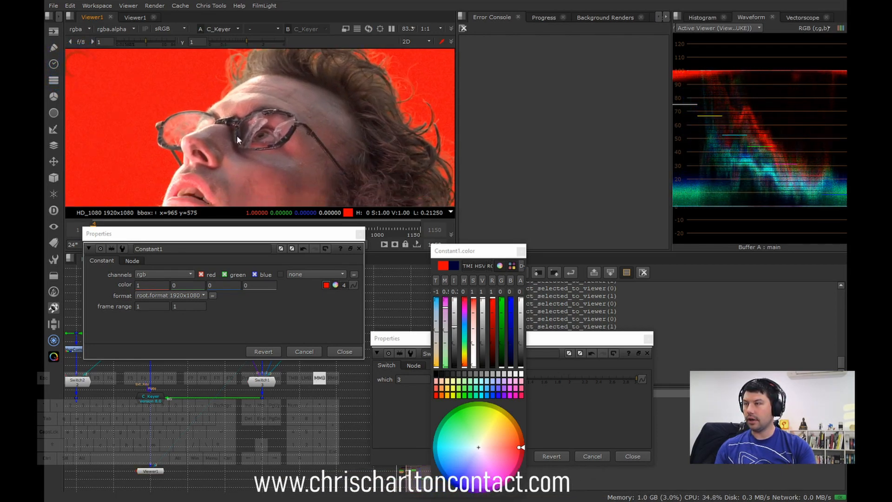
pyautogui.scroll(5, 210, 110)
pyautogui.scroll(-7, 275, 117)
pyautogui.moveTo(149, 160); pyautogui.dragTo(239, 125, button='middle')
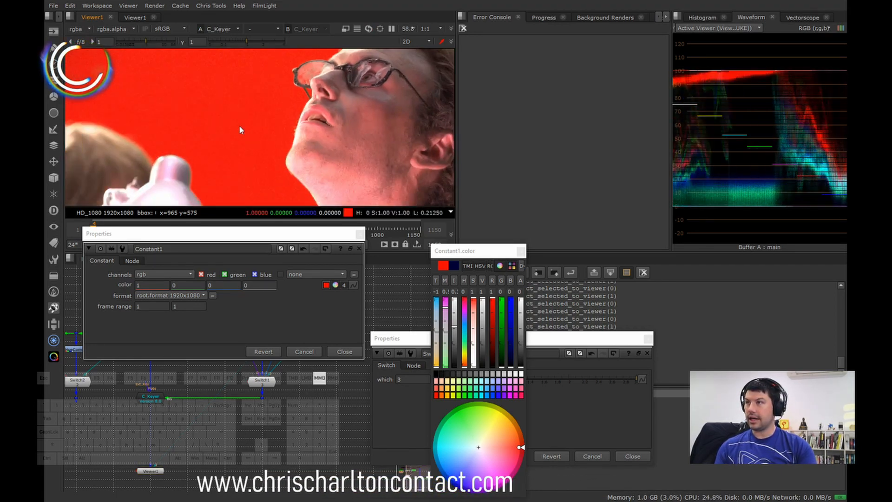
pyautogui.scroll(6, 239, 124)
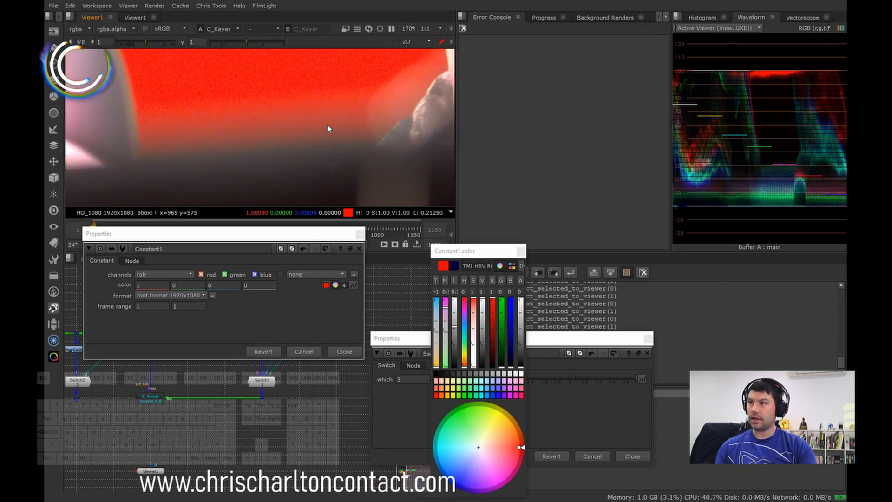
pyautogui.moveTo(327, 124); pyautogui.dragTo(305, 105, button='middle')
pyautogui.scroll(-10, 230, 148)
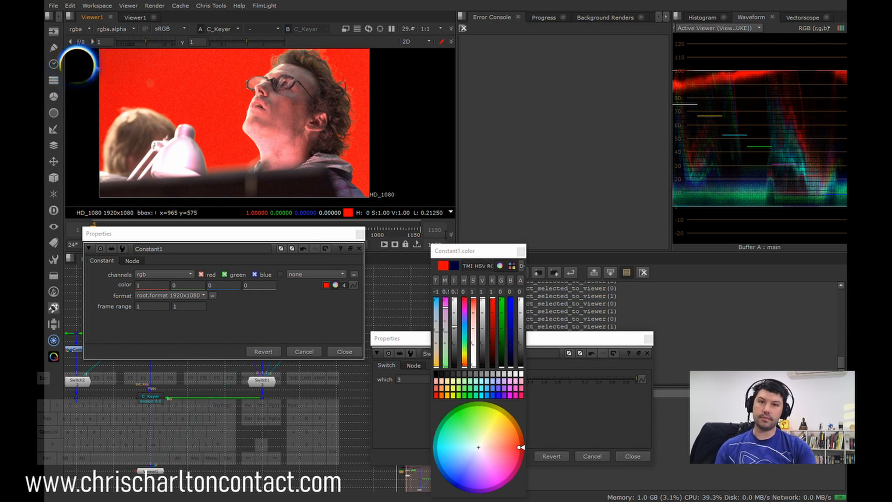
# Step: Set Constant1's colour to dark blue with values 0, 0, 0.035 and close the Constant1 and Switch1 properties
pyautogui.moveTo(491, 331); pyautogui.dragTo(494, 406)
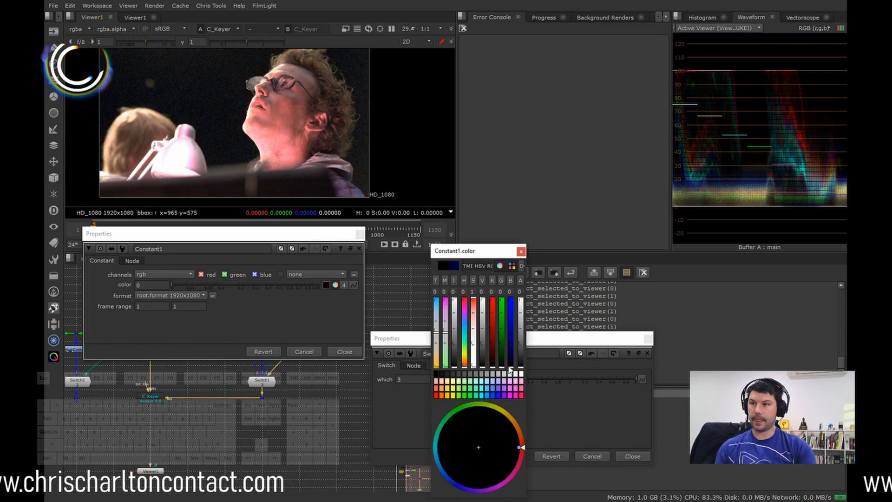
pyautogui.moveTo(510, 370); pyautogui.dragTo(513, 357)
pyautogui.click(521, 252)
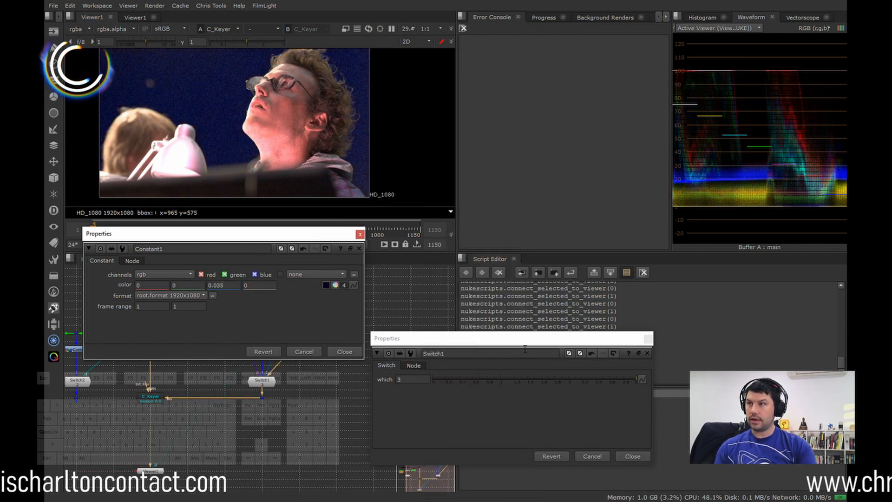
pyautogui.click(360, 234)
pyautogui.click(633, 456)
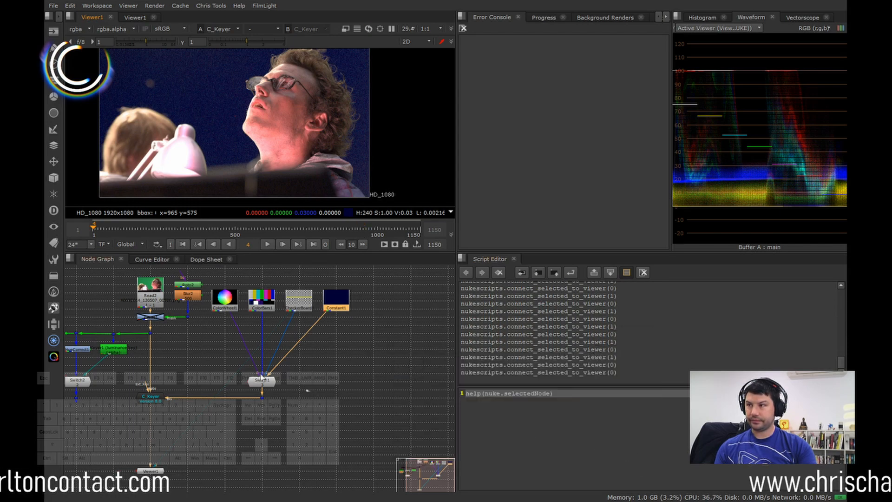
# Step: Open C_Keyer's properties and review its Key Type options, keeping RGB
pyautogui.moveTo(266, 377); pyautogui.dragTo(347, 378, button='middle')
pyautogui.moveTo(225, 388); pyautogui.dragTo(175, 390)
pyautogui.doubleClick(237, 402)
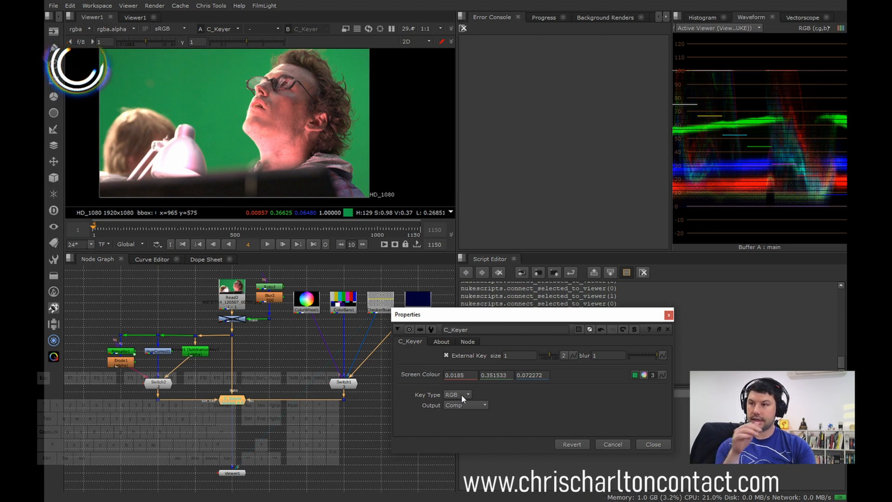
pyautogui.click(460, 394)
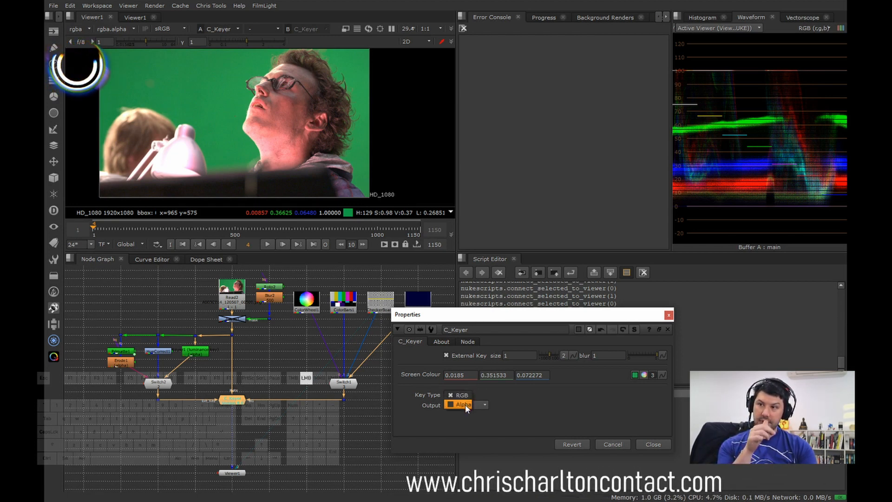
pyautogui.click(468, 395)
pyautogui.click(458, 394)
pyautogui.click(460, 395)
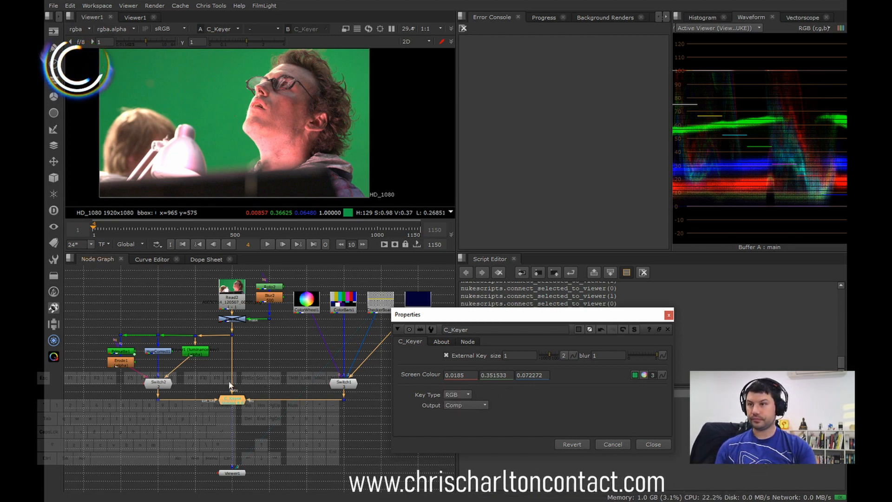
# Step: Switch C_Keyer's output to Despill and inspect the despilled plate up close and at full frame
pyautogui.click(476, 405)
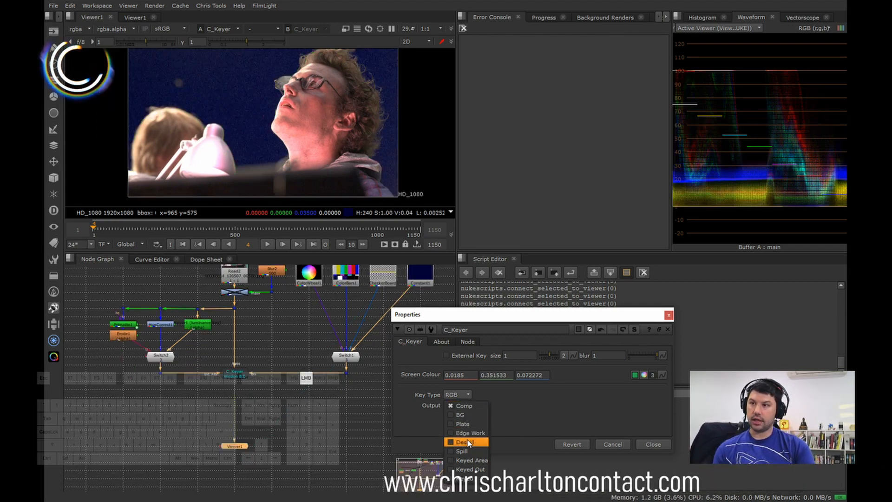
pyautogui.click(473, 443)
pyautogui.scroll(4, 299, 108)
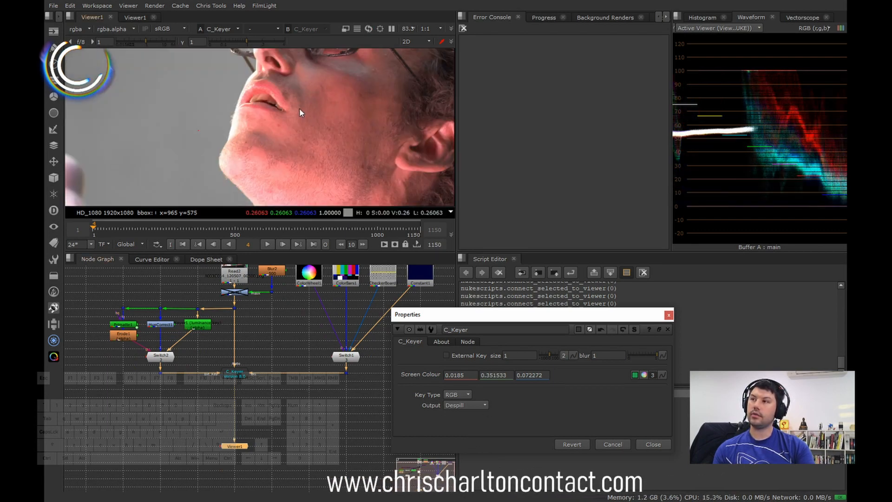
pyautogui.scroll(-2, 299, 107)
pyautogui.scroll(-2, 203, 84)
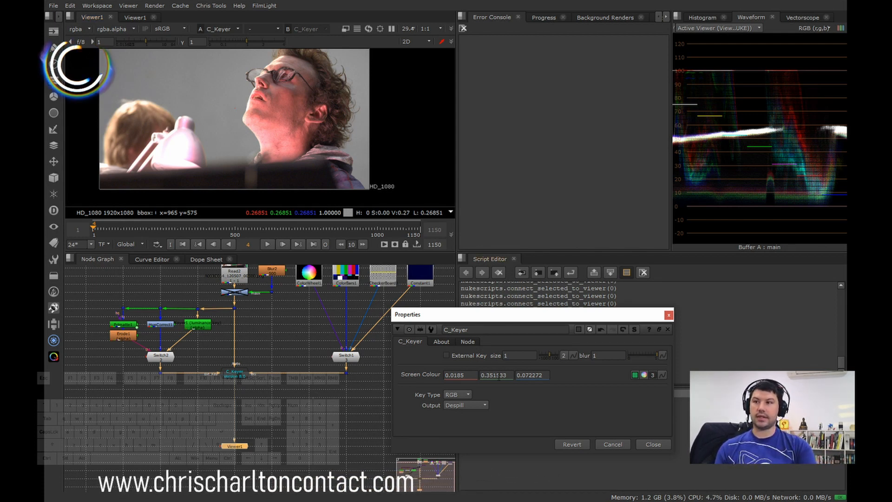
# Step: Set C_Keyer's output to Comp and enable its External Key option
pyautogui.click(466, 405)
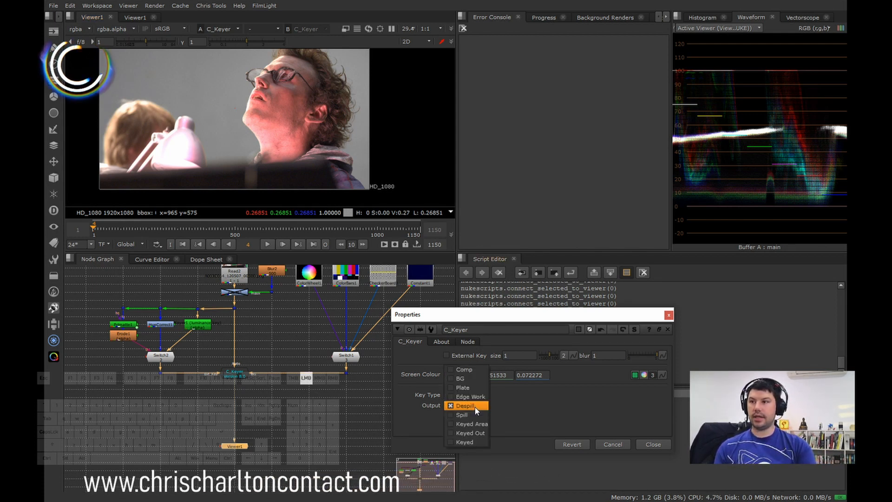
pyautogui.click(474, 371)
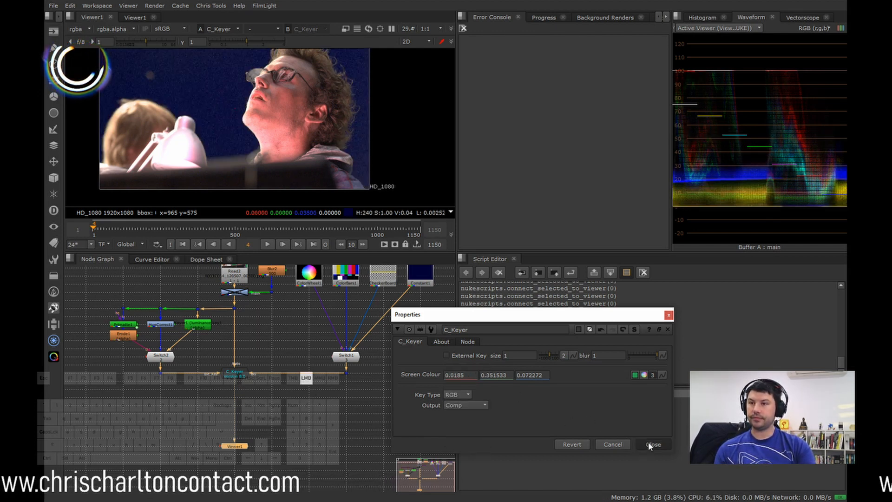
pyautogui.click(446, 355)
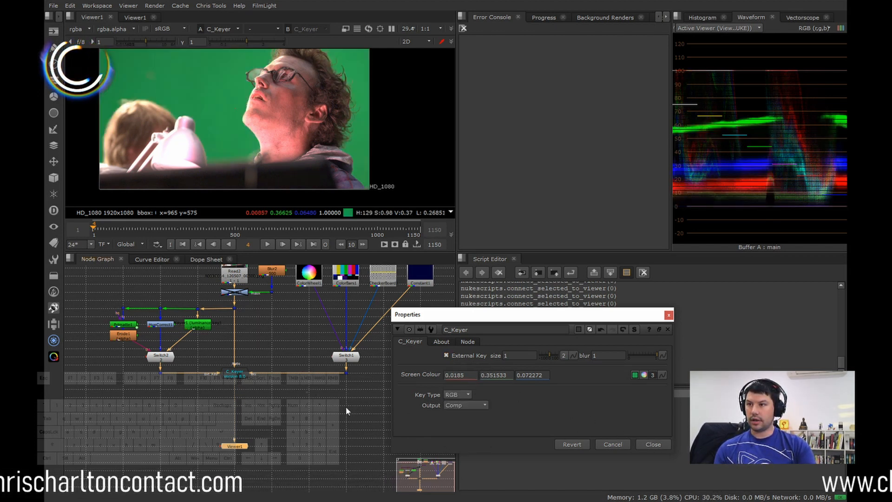
# Step: View C_Keyer's external-key composite and Primatte1's output in the viewer
pyautogui.press('1')
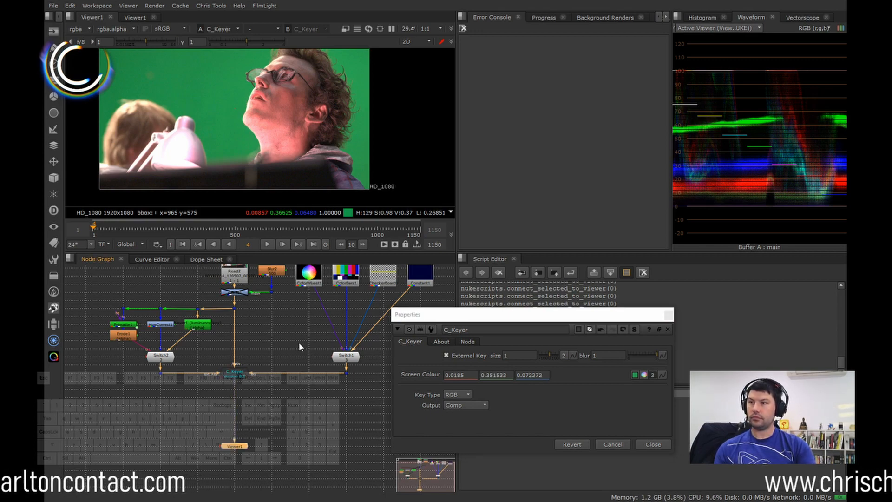
pyautogui.moveTo(213, 402); pyautogui.dragTo(260, 396, button='middle')
pyautogui.scroll(3, 269, 380)
pyautogui.click(288, 364)
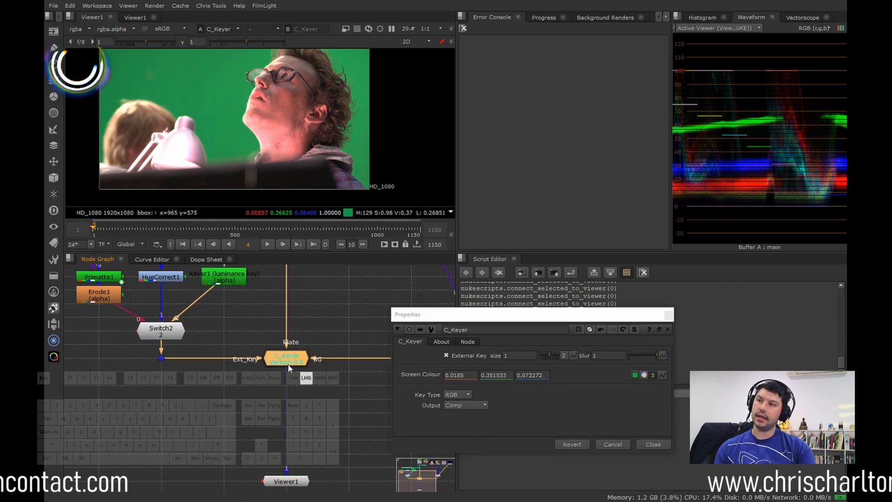
pyautogui.press('1')
pyautogui.moveTo(193, 375); pyautogui.dragTo(270, 417, button='middle')
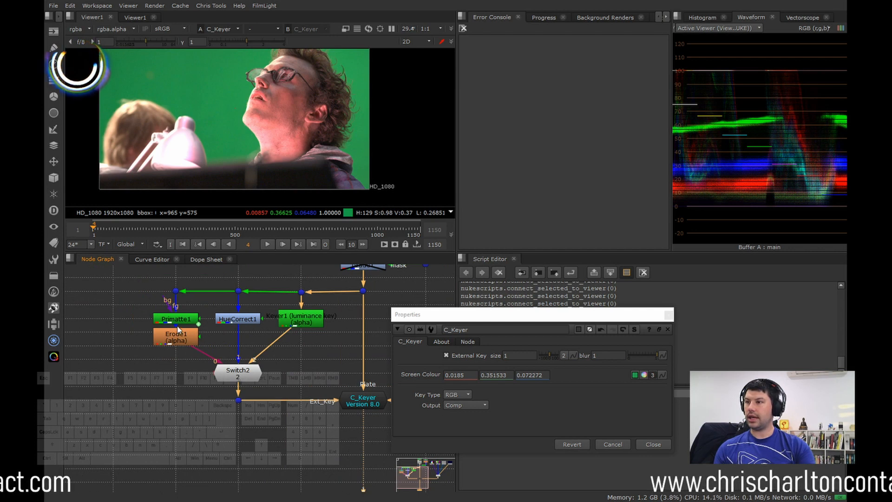
pyautogui.click(177, 322)
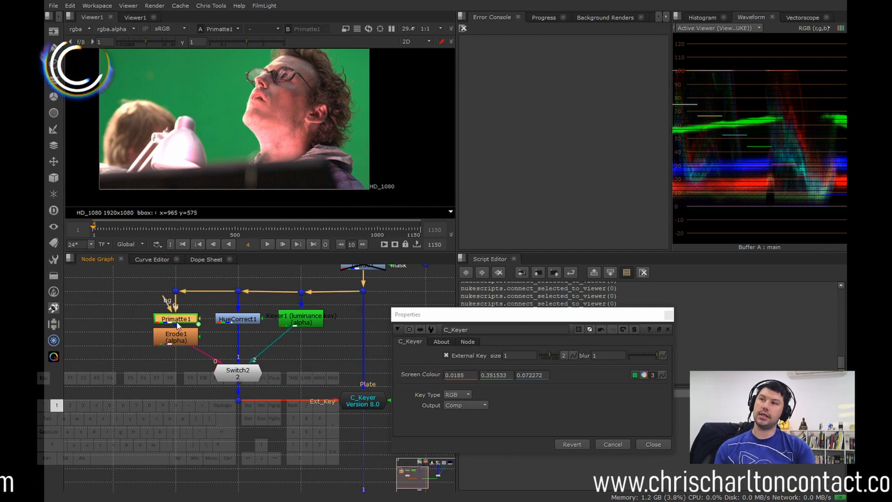
pyautogui.press('1')
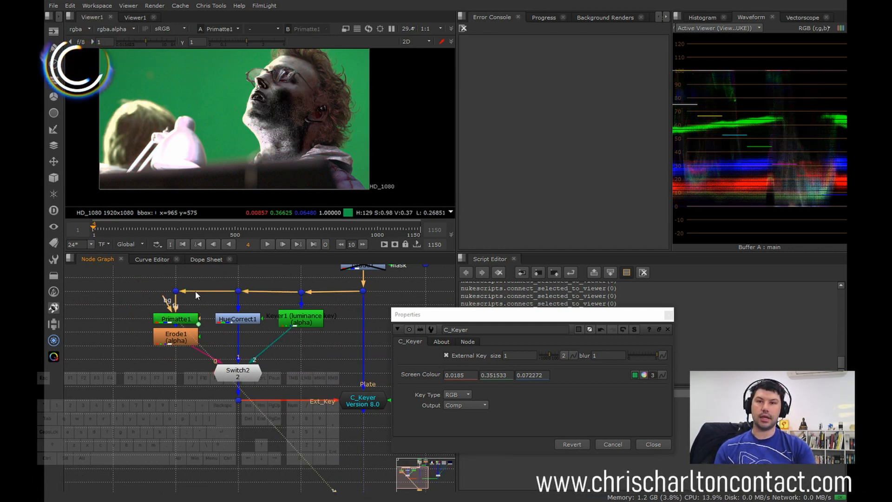
# Step: Review the key sources feeding Switch2 by opening and closing the properties of HueCorrect1 and the Keyer1 luminance key
pyautogui.click(177, 340)
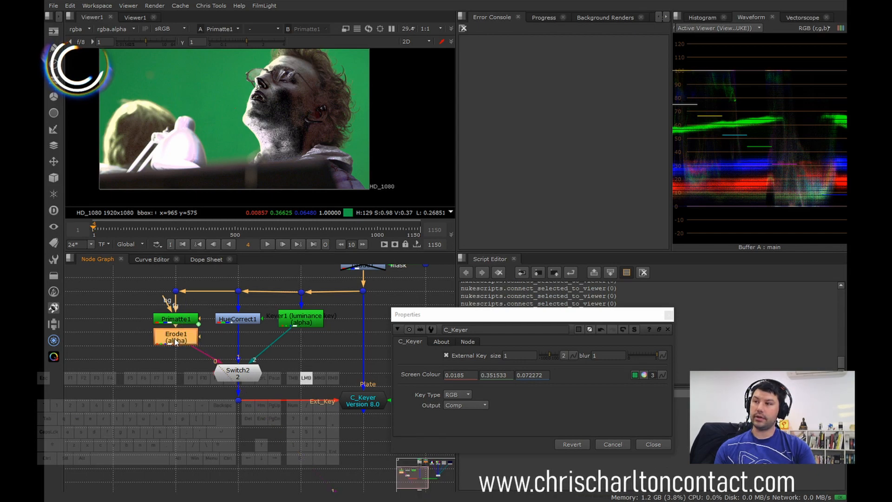
pyautogui.doubleClick(241, 323)
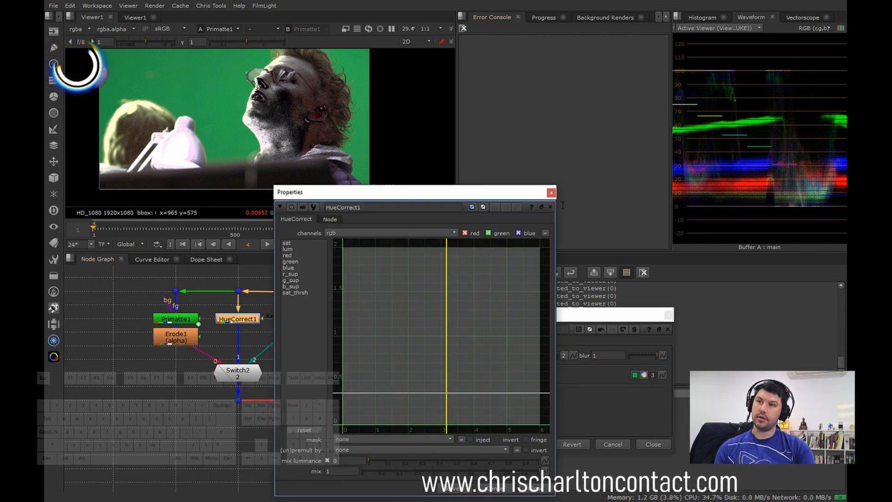
pyautogui.click(554, 194)
pyautogui.doubleClick(300, 322)
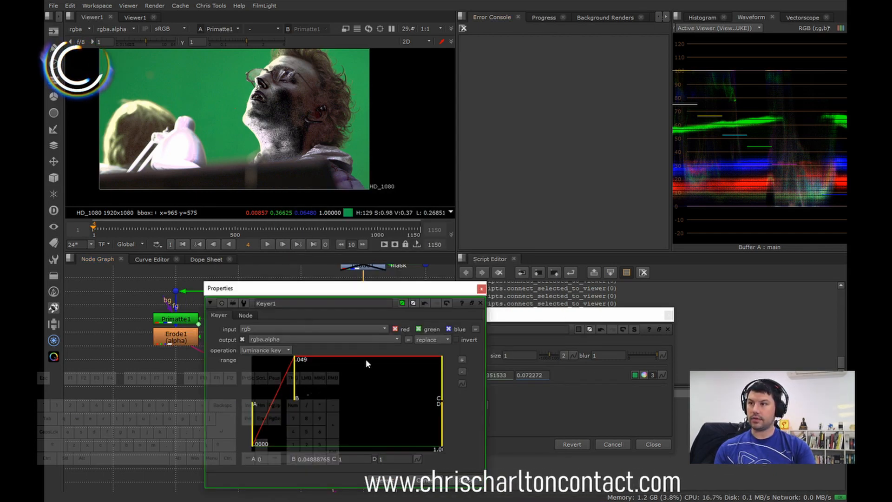
pyautogui.click(482, 289)
pyautogui.scroll(-1, 314, 371)
pyautogui.moveTo(316, 373); pyautogui.dragTo(264, 354, button='middle')
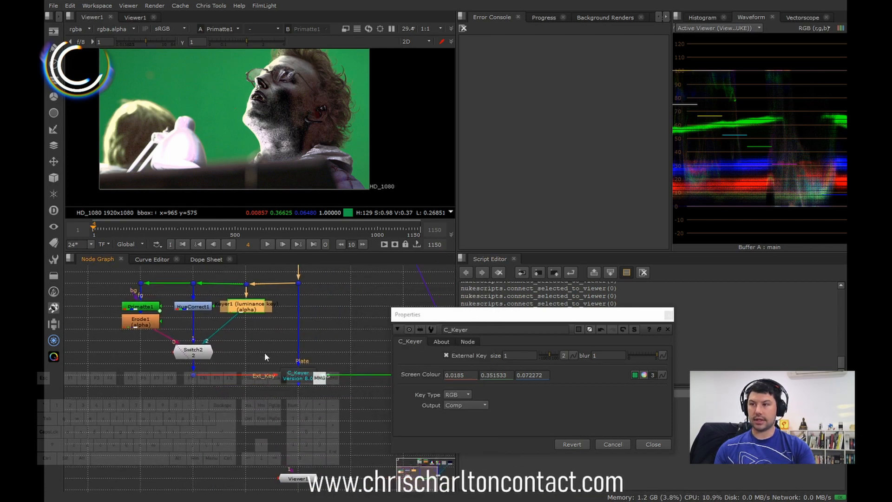
# Step: Display C_Keyer in the viewer and set Switch2's which to 0 to feed it the Primatte key, closing the switch's properties
pyautogui.click(297, 381)
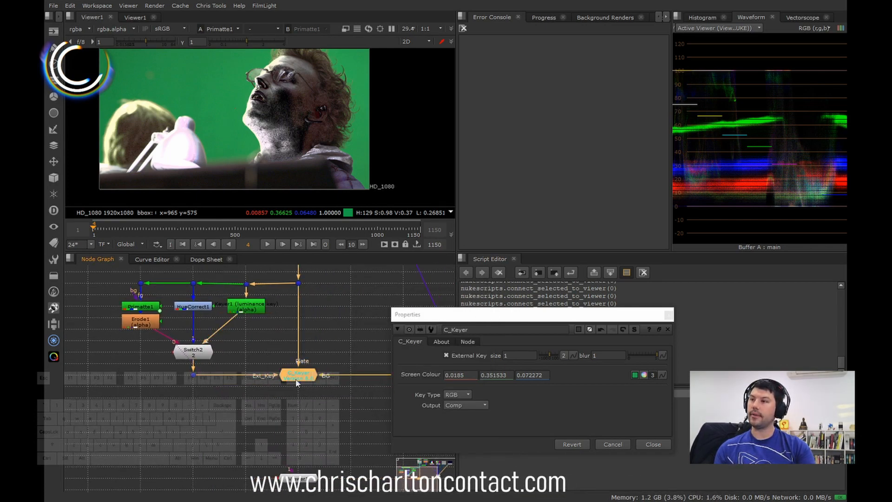
pyautogui.press('1')
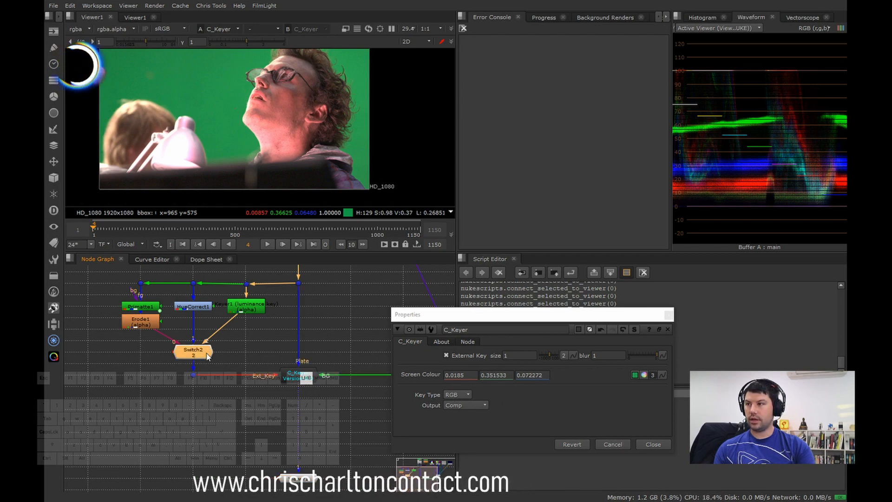
pyautogui.doubleClick(193, 352)
pyautogui.moveTo(494, 364); pyautogui.dragTo(205, 366)
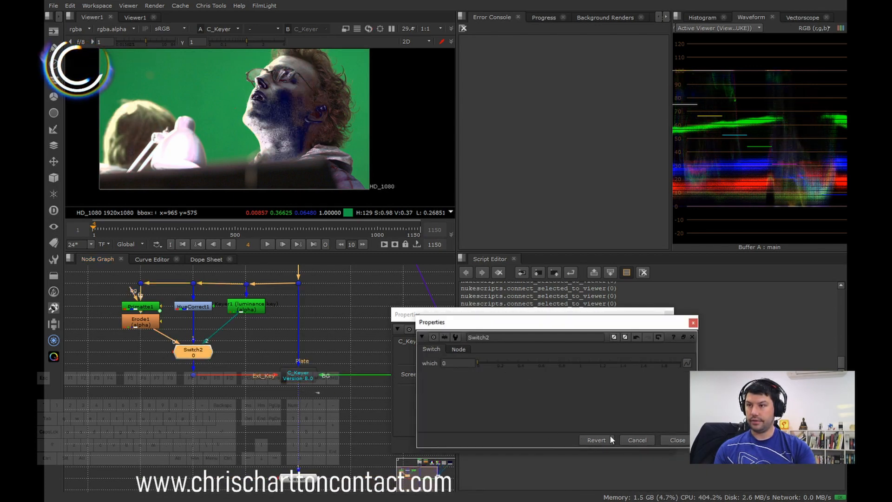
pyautogui.click(677, 440)
# Step: Change the background to the colour wheel by setting Switch1's which to 0
pyautogui.press('f')
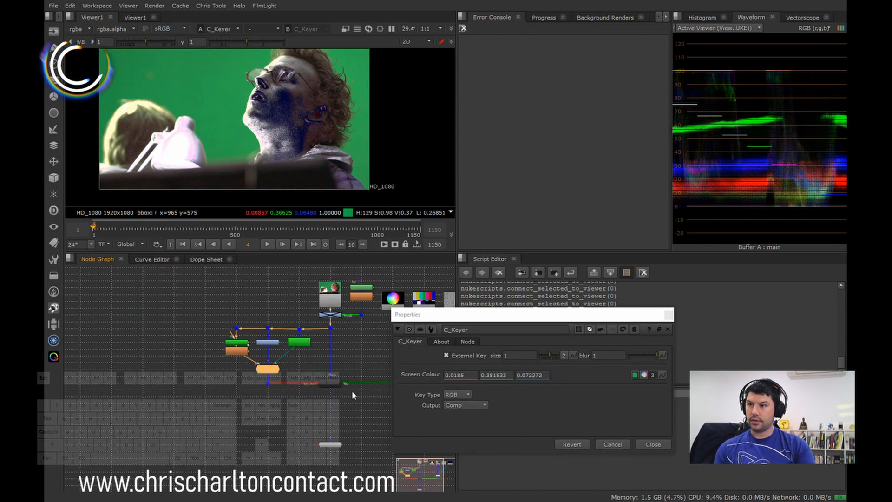
pyautogui.doubleClick(304, 372)
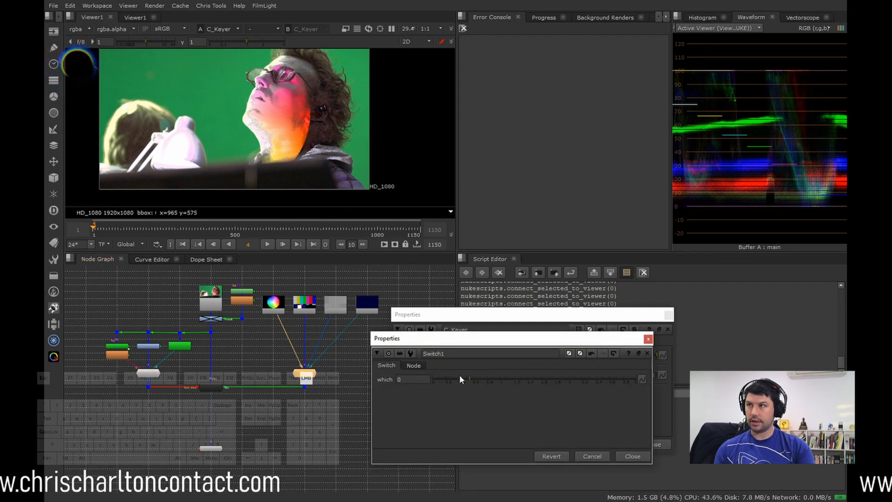
pyautogui.moveTo(516, 378); pyautogui.dragTo(400, 380)
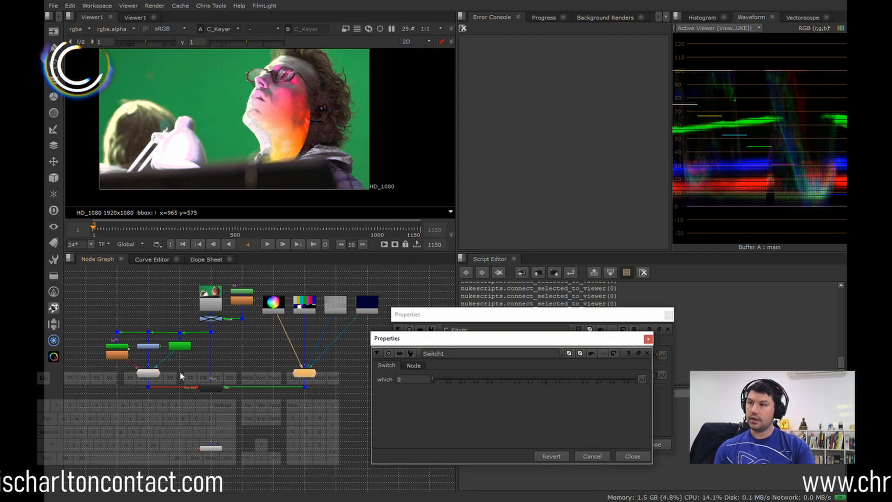
# Step: Close Switch1's properties and display Primatte1's output in the viewer, closing the Primatte properties as well
pyautogui.scroll(3, 154, 377)
pyautogui.click(642, 457)
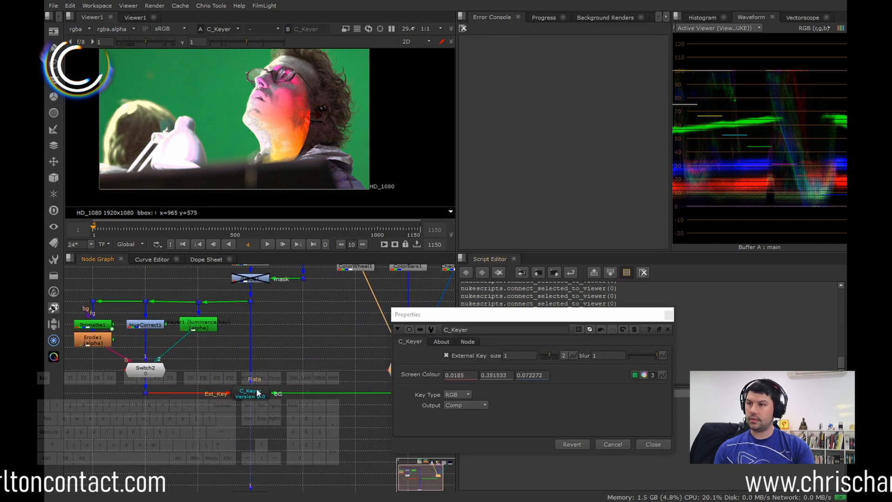
pyautogui.moveTo(257, 392); pyautogui.dragTo(290, 422, button='middle')
pyautogui.doubleClick(131, 356)
pyautogui.press('1')
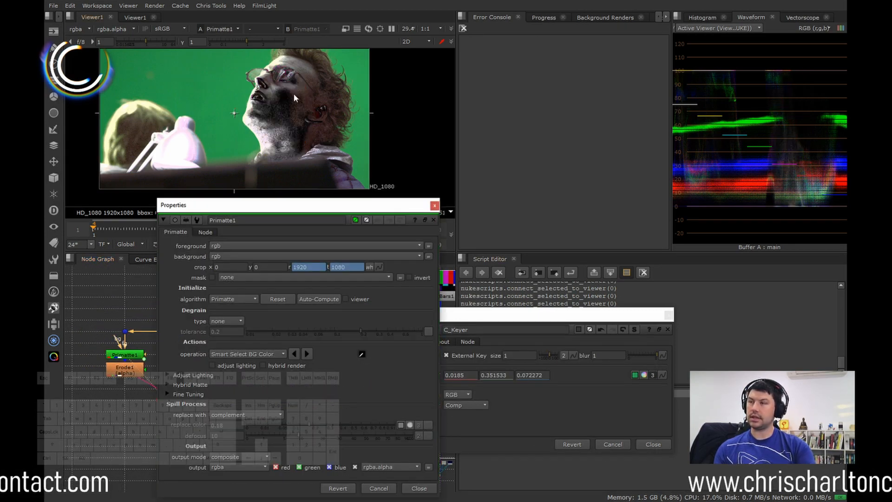
pyautogui.click(434, 206)
pyautogui.scroll(-2, 301, 324)
pyautogui.moveTo(301, 324); pyautogui.dragTo(259, 338, button='middle')
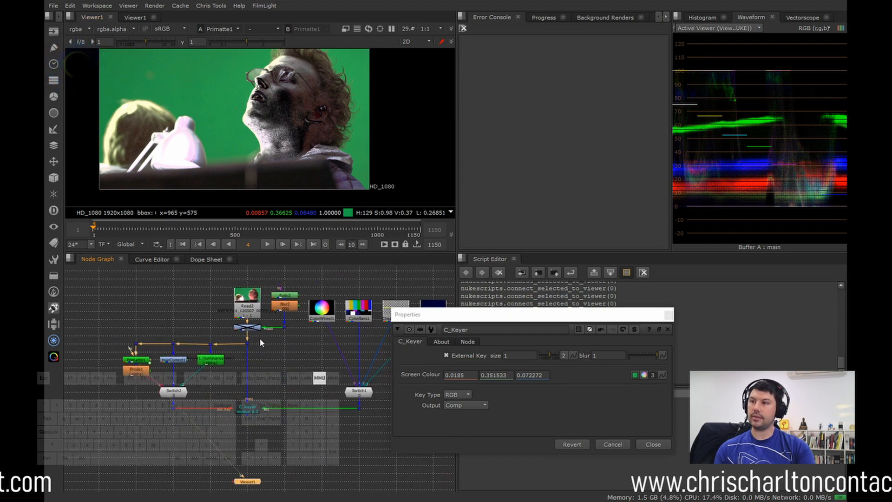
# Step: Display C_Keyer in the viewer and turn off its External Key option
pyautogui.click(245, 309)
pyautogui.click(246, 409)
pyautogui.press('1')
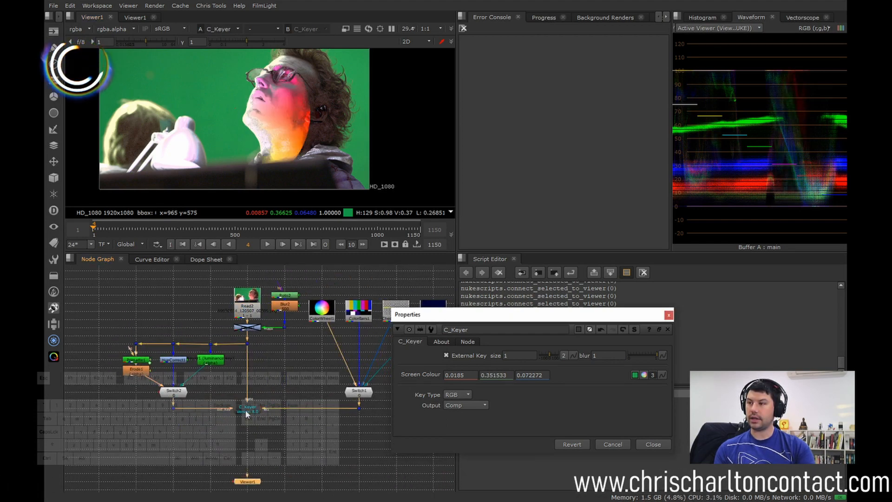
pyautogui.click(461, 356)
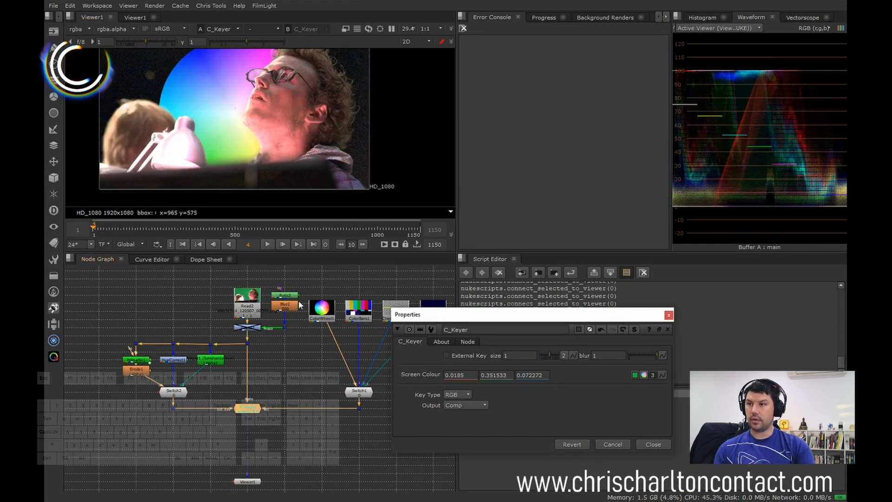
# Step: Display the Read2 plate and sample the foreground man's skin as C_Keyer's Screen Colour, about 0.456, 0.098, 0.082
pyautogui.click(249, 311)
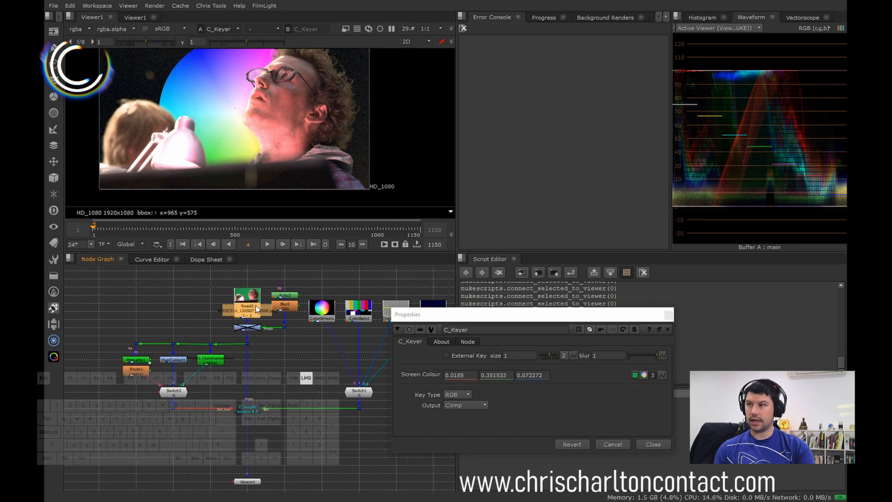
pyautogui.press('1')
pyautogui.click(634, 374)
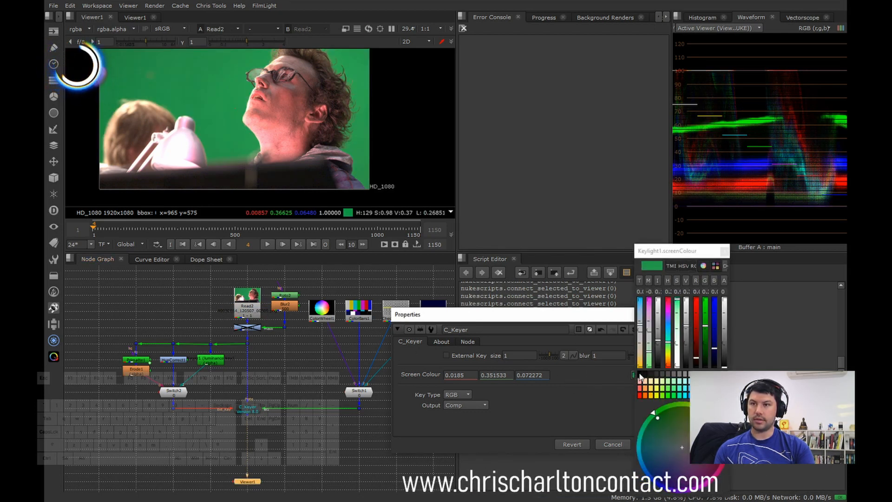
pyautogui.click(719, 256)
pyautogui.click(635, 375)
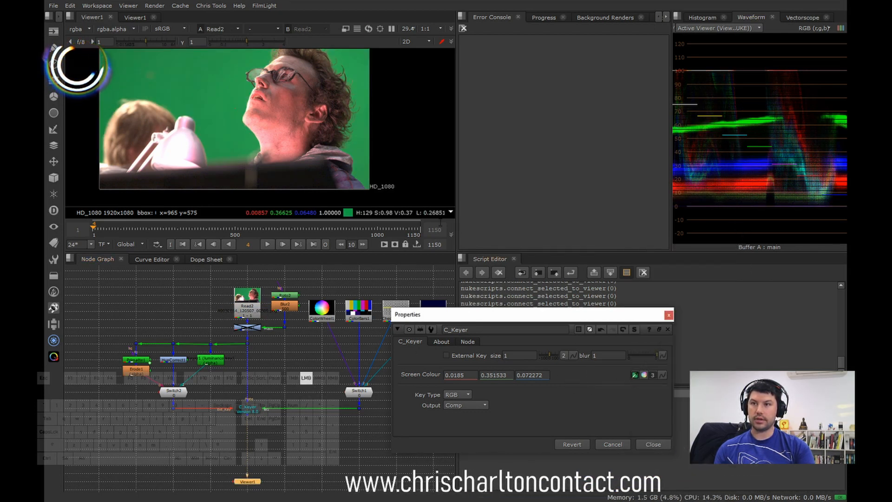
pyautogui.scroll(3, 294, 143)
pyautogui.keyDown('ctrl'); pyautogui.click(304, 113); pyautogui.keyUp('ctrl')
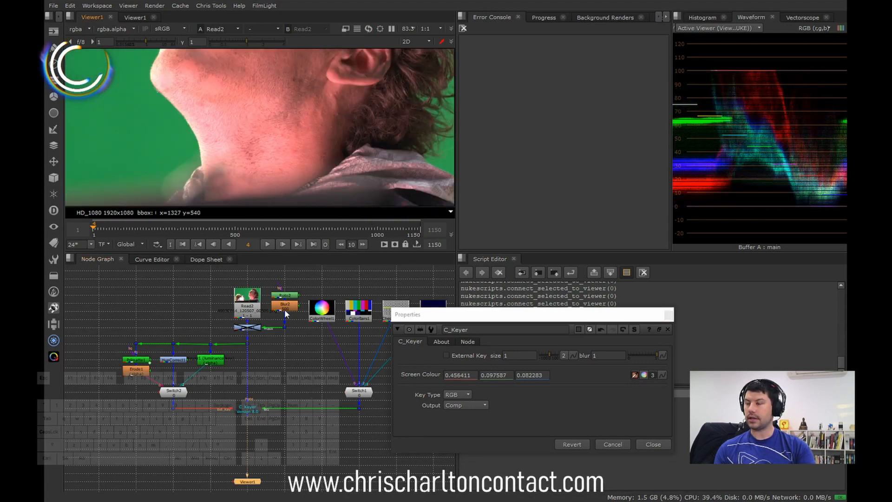
# Step: Display C_Keyer and examine the man's face up close in the skin-colour key
pyautogui.click(251, 409)
pyautogui.press('1')
pyautogui.scroll(-3, 291, 130)
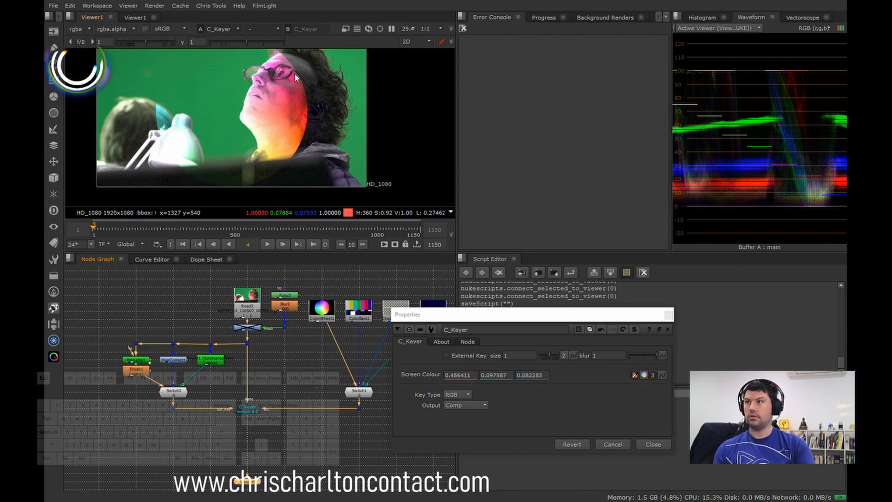
pyautogui.scroll(2, 296, 91)
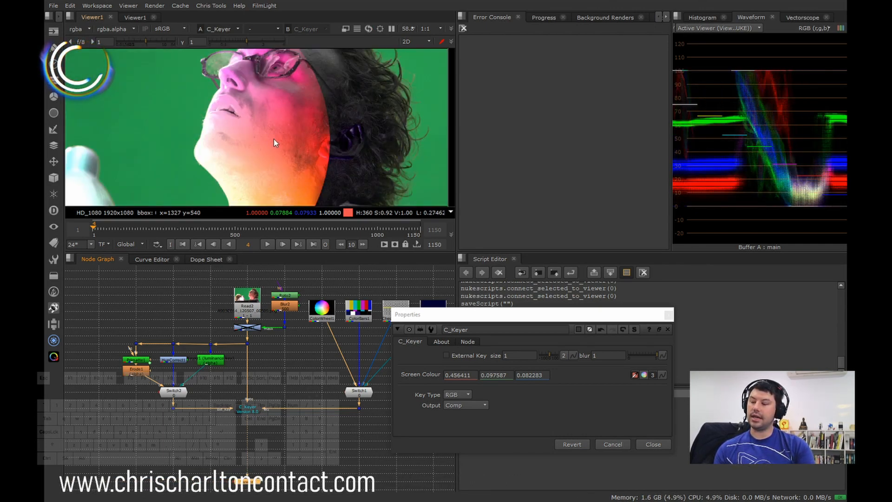
# Step: Sample the dark jacket in the Read2 plate as the Screen Colour, about 0.068, 0.078, 0.098, and display C_Keyer again
pyautogui.click(252, 313)
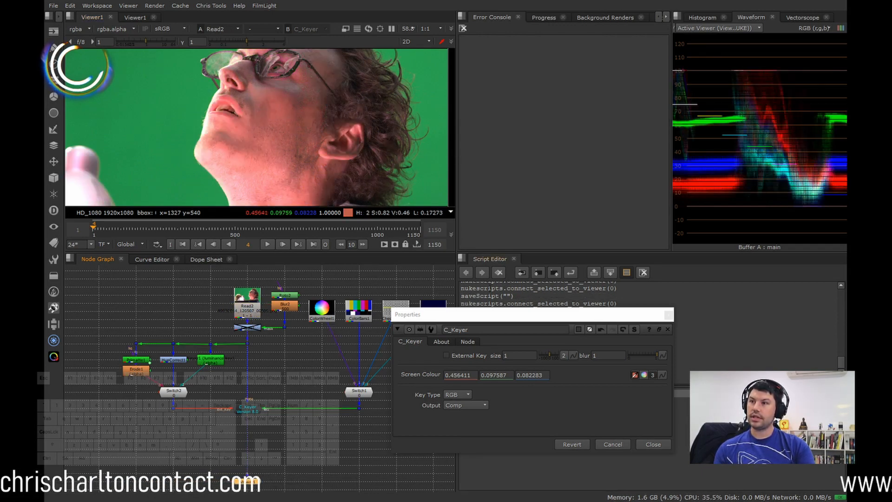
pyautogui.press('1')
pyautogui.scroll(4, 350, 198)
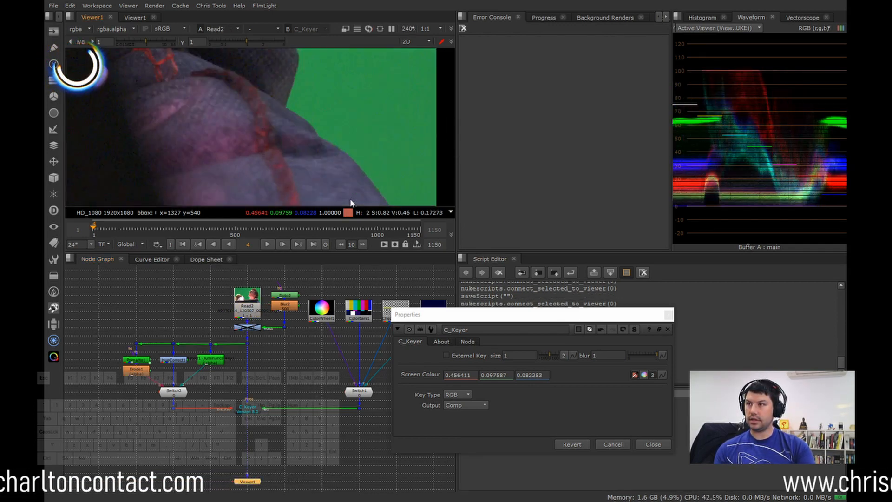
pyautogui.keyDown('ctrl'); pyautogui.click(354, 177); pyautogui.keyUp('ctrl')
pyautogui.click(246, 406)
pyautogui.press('1')
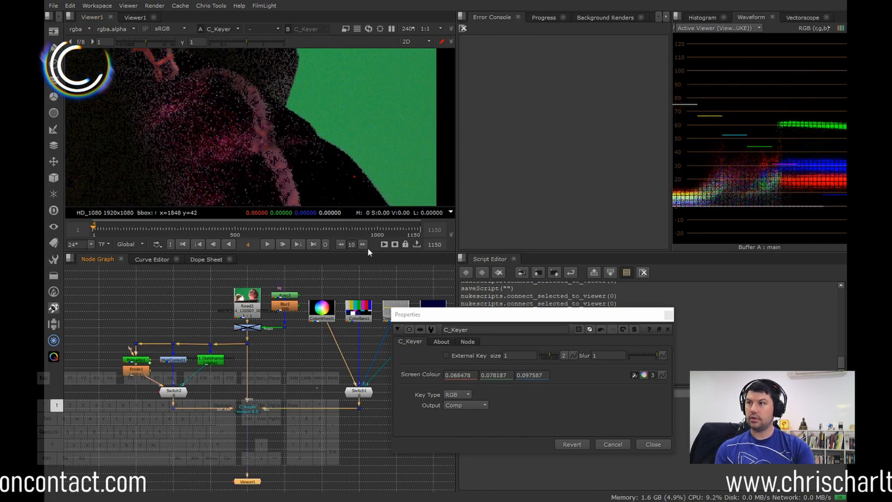
# Step: Examine how C_Keyer's composite treats the dark jacket, the lamp and the face with the jacket-coloured key
pyautogui.scroll(-4, 295, 119)
pyautogui.moveTo(272, 96); pyautogui.dragTo(287, 128, button='middle')
pyautogui.scroll(-3, 241, 102)
pyautogui.moveTo(216, 101); pyautogui.dragTo(268, 135, button='middle')
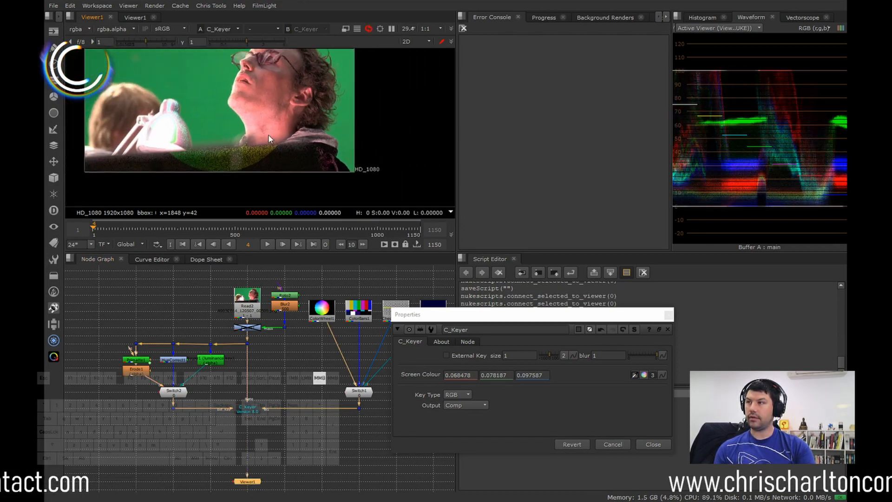
pyautogui.scroll(3, 233, 160)
pyautogui.moveTo(433, 171); pyautogui.dragTo(361, 163, button='middle')
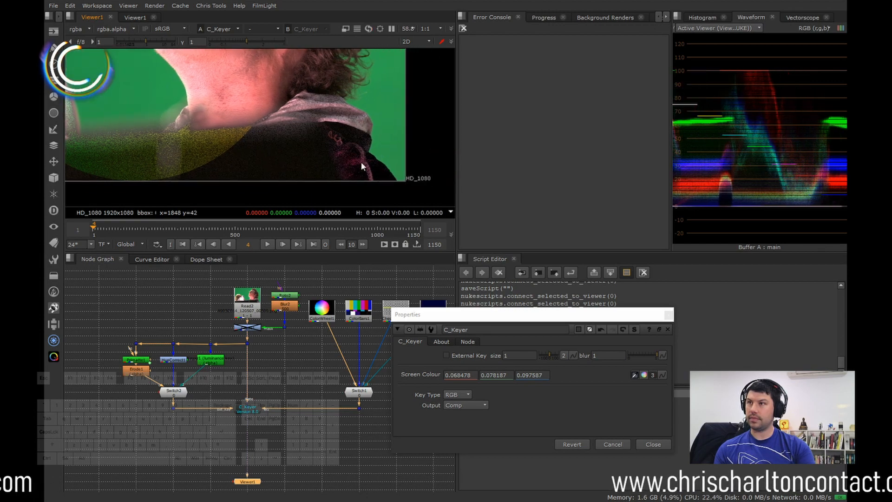
pyautogui.moveTo(223, 158); pyautogui.dragTo(281, 164, button='middle')
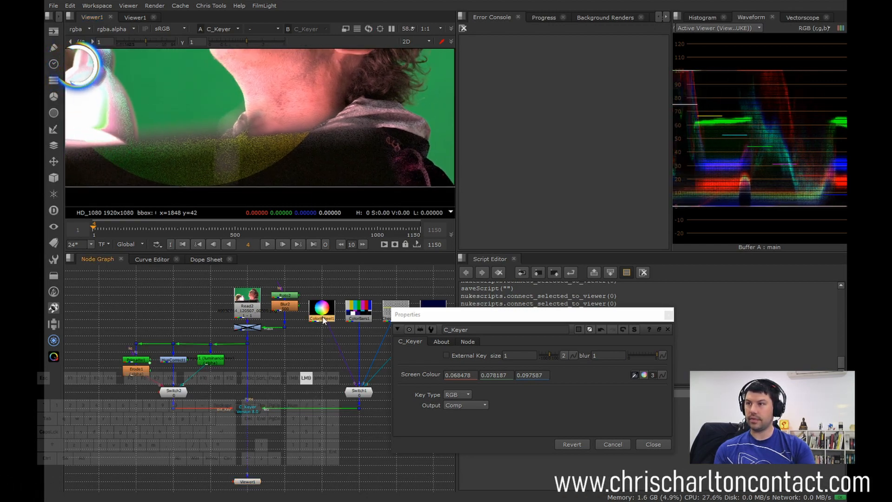
pyautogui.press('f')
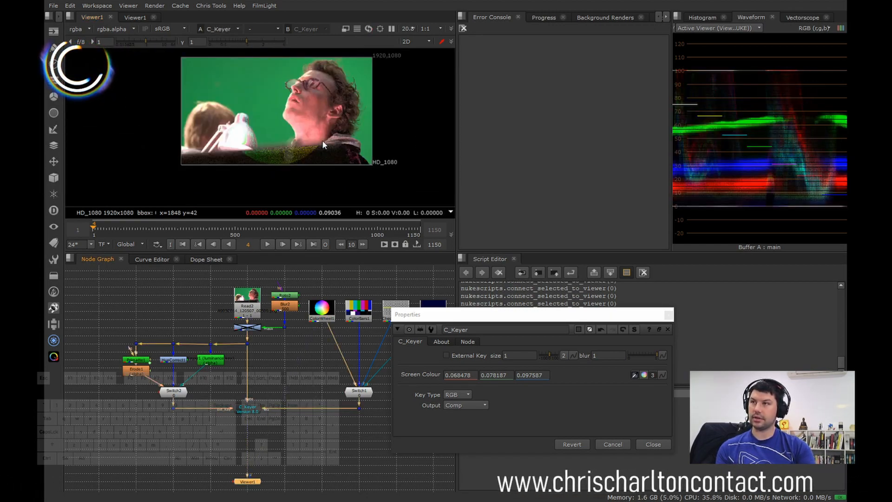
pyautogui.press('1')
pyautogui.press('=')
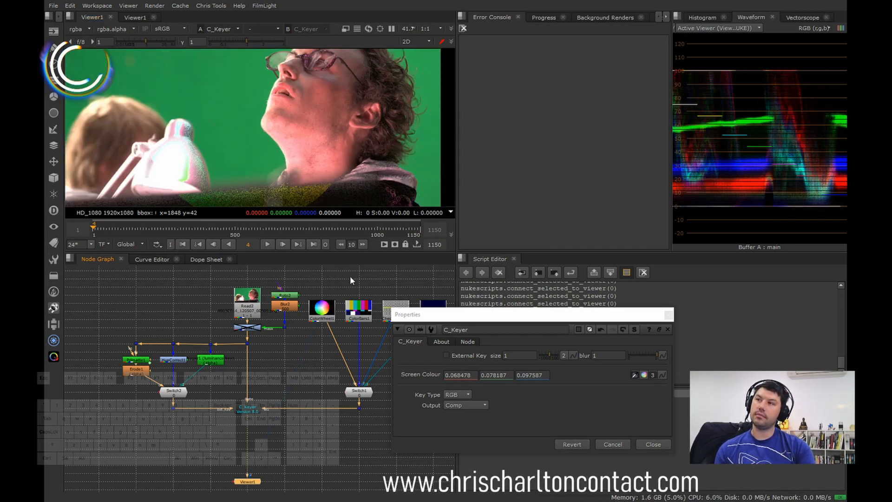
# Step: Sample the green screen beside the man's neck as C_Keyer's Screen Colour, about 0.012, 0.361, 0.067
pyautogui.keyDown('ctrl'); pyautogui.click(260, 137); pyautogui.keyUp('ctrl')
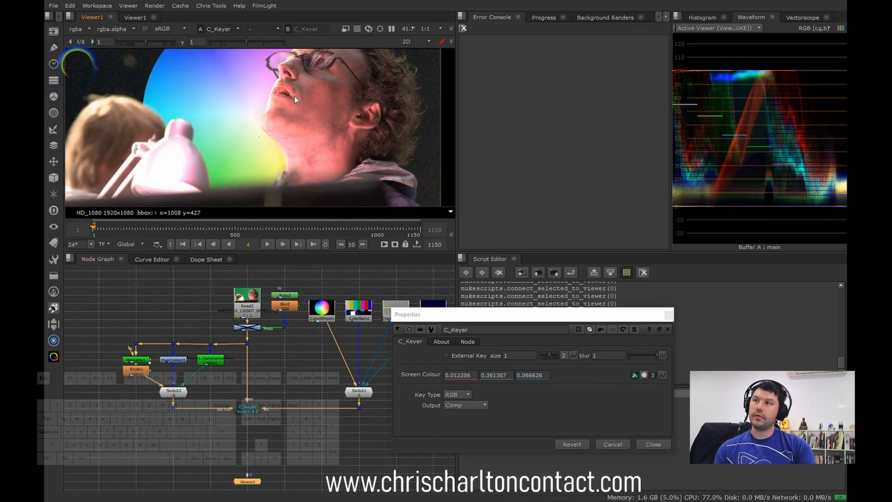
pyautogui.middleClick(300, 122)
pyautogui.moveTo(300, 122); pyautogui.dragTo(291, 131, button='middle')
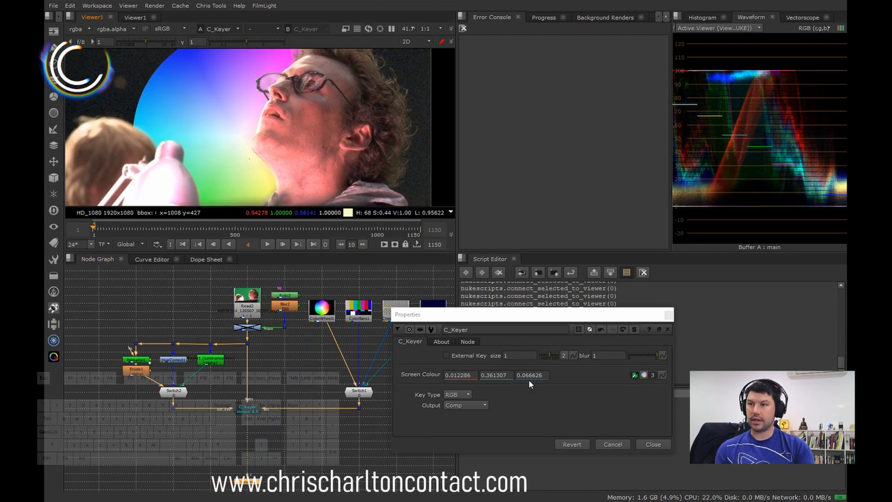
# Step: Turn on C_Keyer's External Key and inspect the composite around the man's chin and neck
pyautogui.click(247, 409)
pyautogui.click(447, 355)
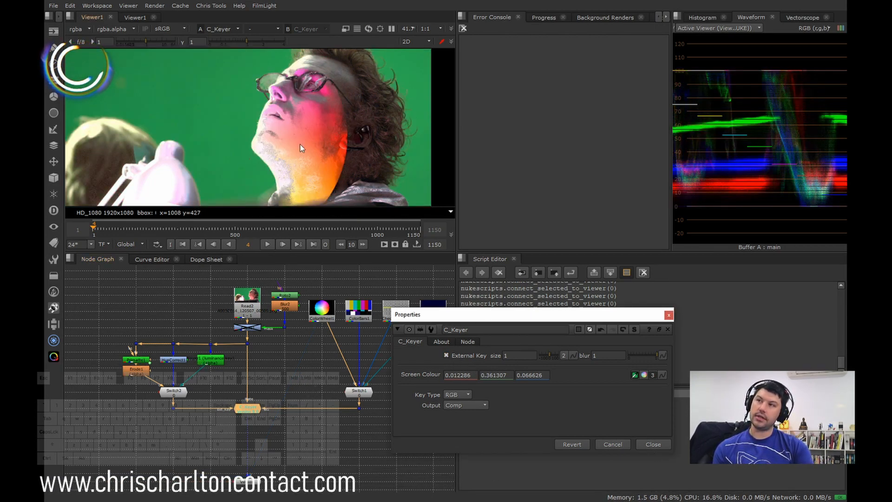
pyautogui.moveTo(300, 148); pyautogui.dragTo(302, 124, button='middle')
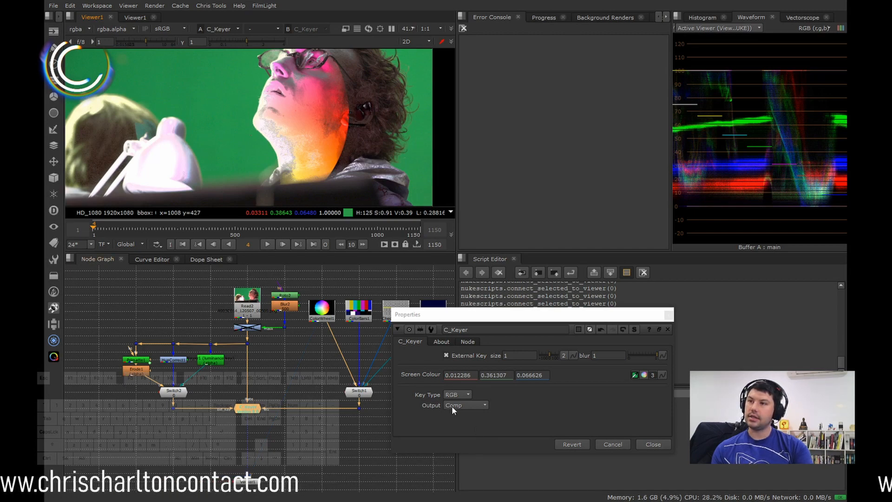
pyautogui.moveTo(305, 161); pyautogui.dragTo(306, 176, button='middle')
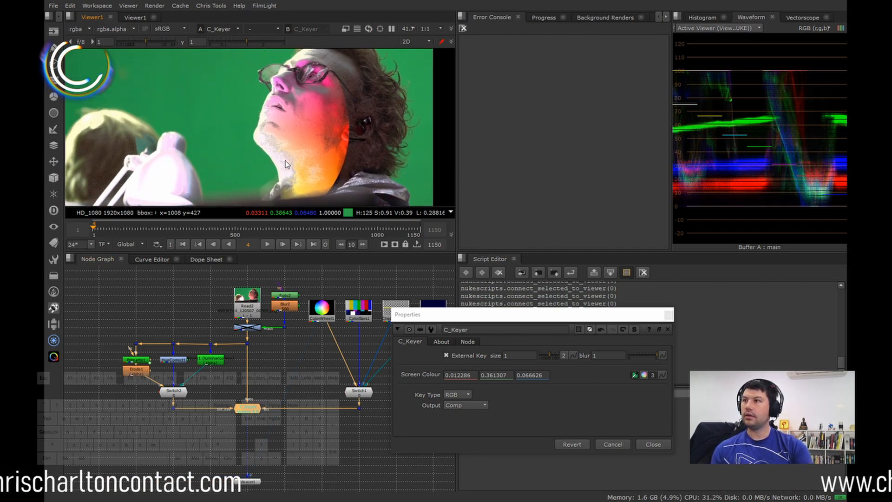
pyautogui.scroll(3, 344, 180)
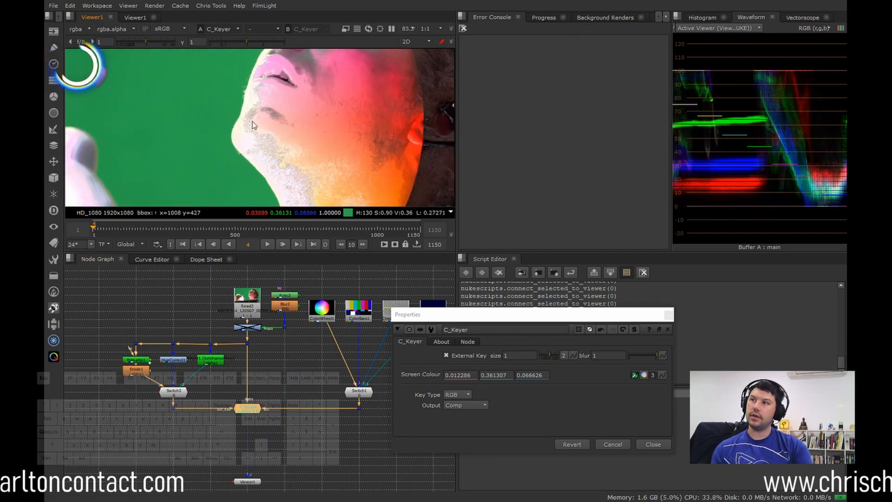
# Step: Try C_Keyer's Alpha Key Type, inspect the face in the viewer, and switch it back to RGB
pyautogui.click(457, 394)
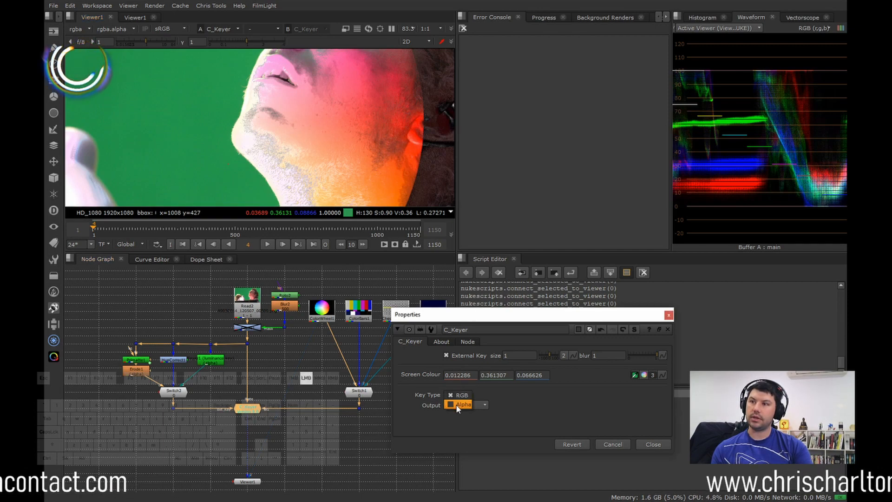
pyautogui.click(465, 405)
pyautogui.scroll(-3, 334, 148)
pyautogui.scroll(1, 330, 102)
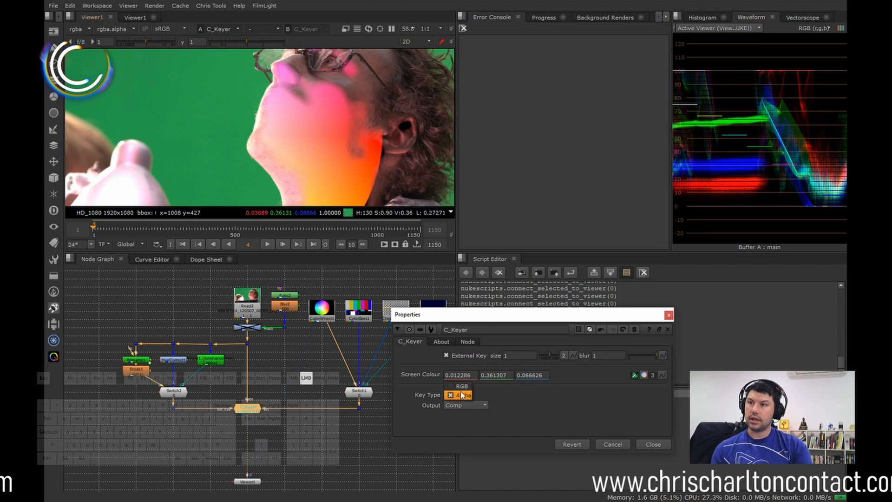
pyautogui.click(461, 387)
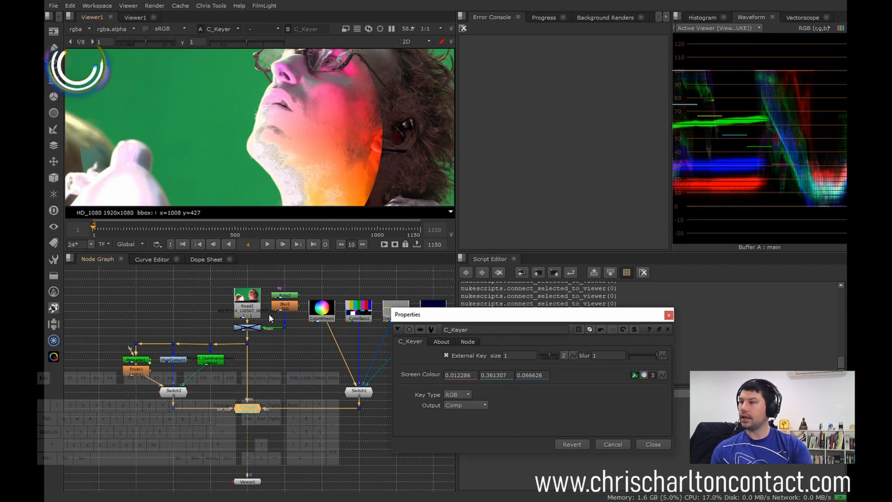
# Step: Replace C_Keyer's properties with Switch2's and compare the HueCorrect1 and Primatte1 outputs in the viewer
pyautogui.click(653, 444)
pyautogui.doubleClick(172, 391)
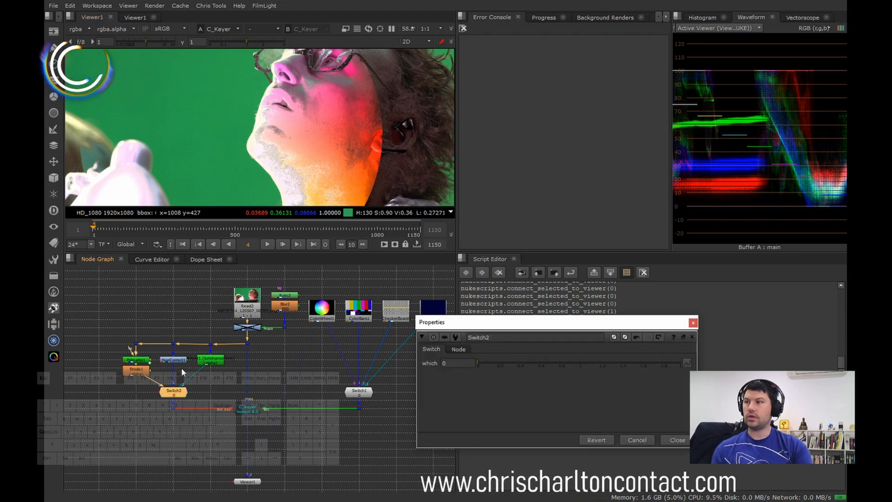
pyautogui.click(174, 361)
pyautogui.press('1')
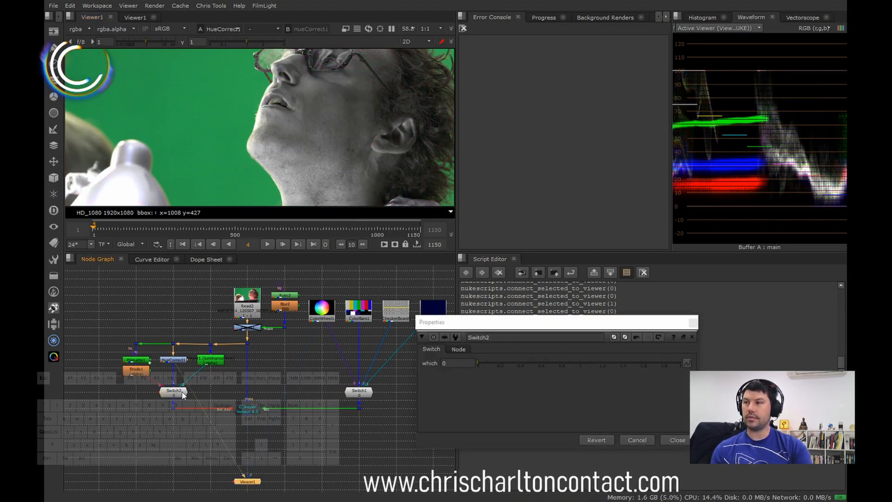
pyautogui.click(140, 361)
pyautogui.press('1')
pyautogui.click(174, 360)
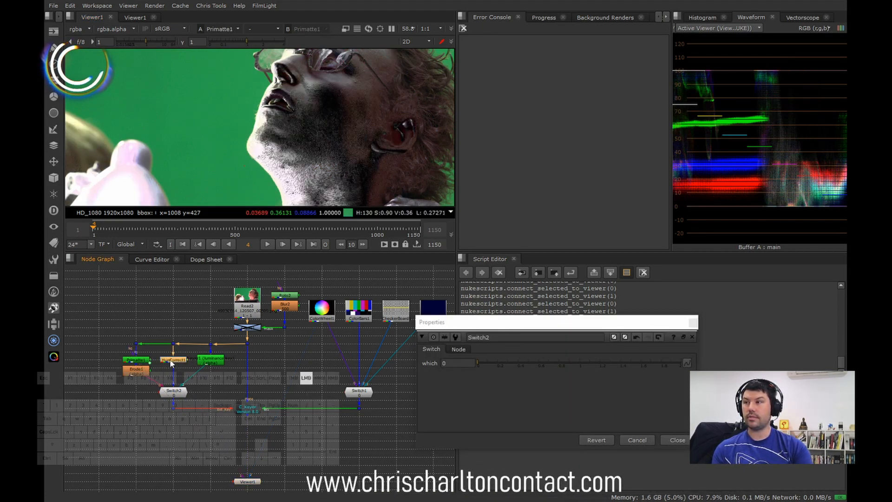
pyautogui.press('1')
# Step: Display C_Keyer and set Switch2's which to about 1 to feed it HueCorrect1, closing the switch's properties
pyautogui.click(174, 391)
pyautogui.press('2')
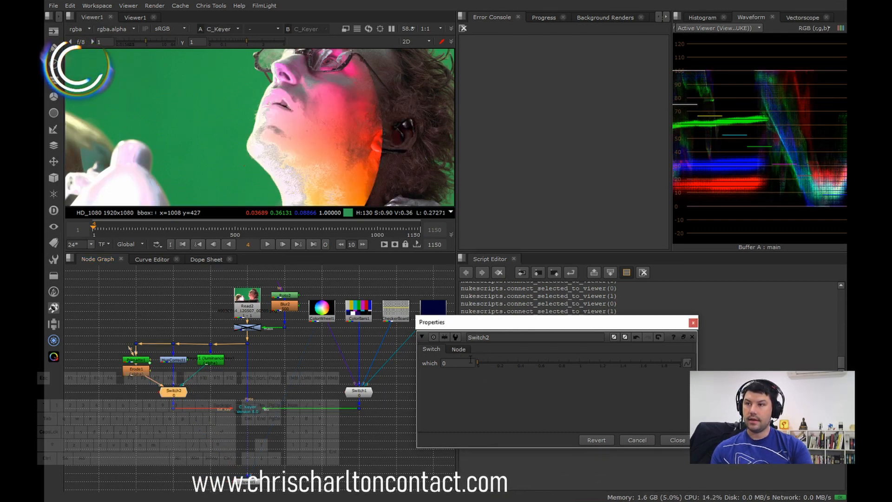
pyautogui.moveTo(480, 362); pyautogui.dragTo(589, 363)
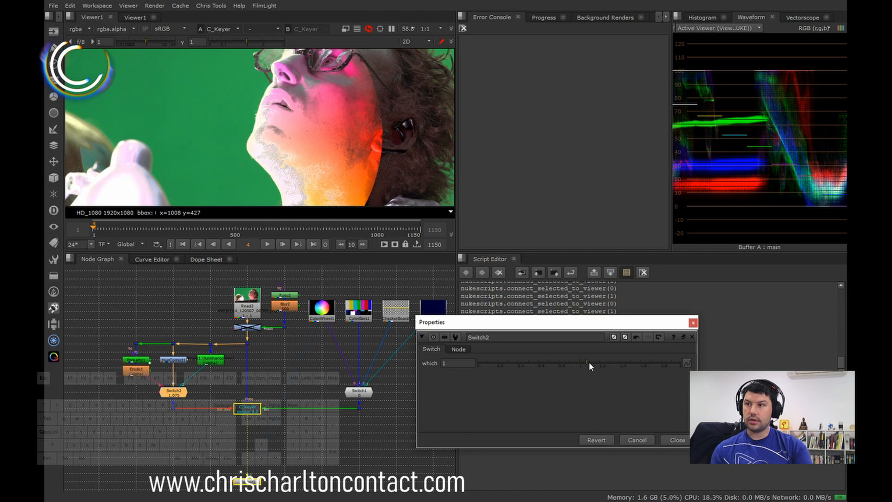
pyautogui.click(662, 435)
# Step: Open C_Keyer's properties and set its Key Type to Alpha
pyautogui.doubleClick(238, 407)
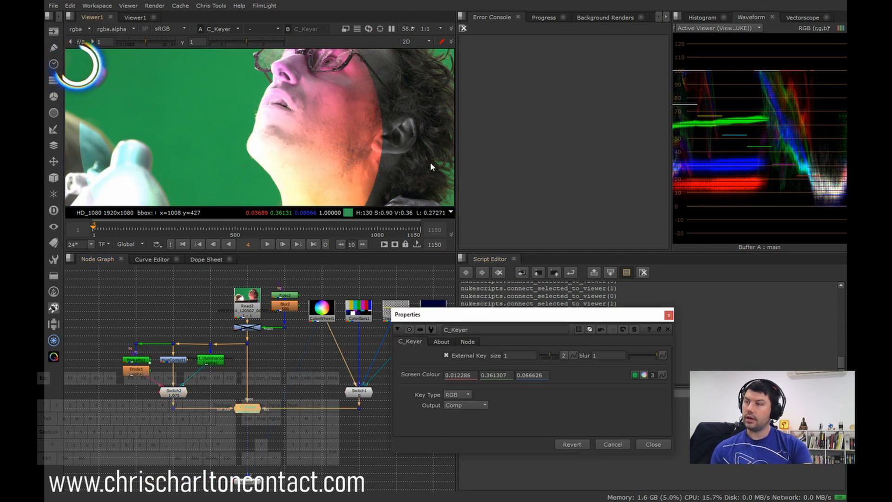
pyautogui.click(469, 394)
pyautogui.click(465, 404)
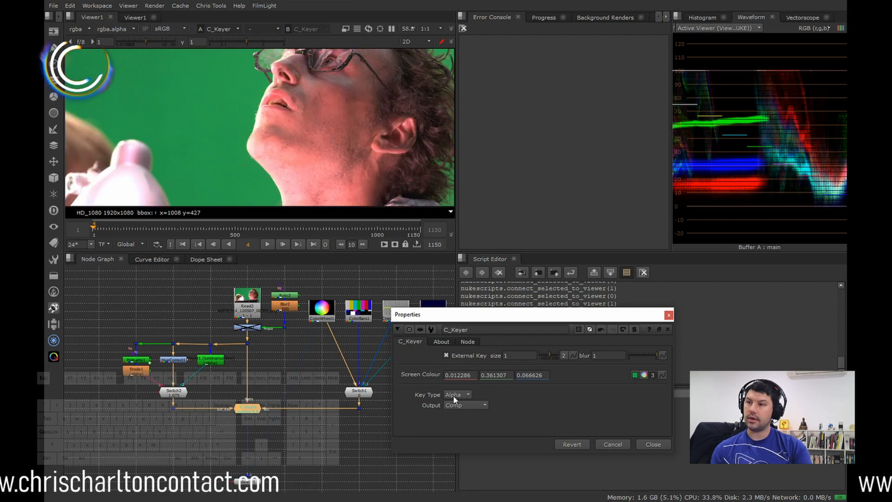
# Step: Try C_Keyer's RGB Key Type and inspect the face, neck and foreground lamp in the viewer, closing the gizmo's properties
pyautogui.click(457, 394)
pyautogui.click(461, 387)
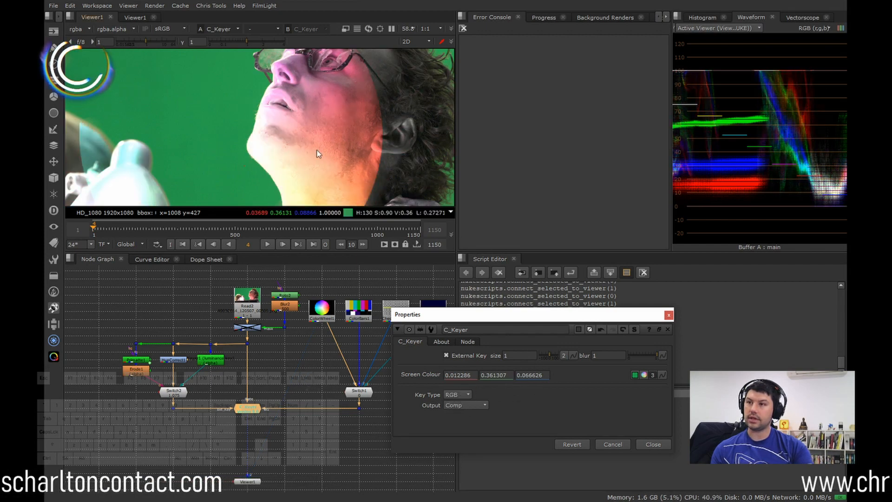
pyautogui.scroll(-5, 310, 141)
pyautogui.moveTo(310, 141); pyautogui.dragTo(339, 101, button='middle')
pyautogui.scroll(5, 327, 111)
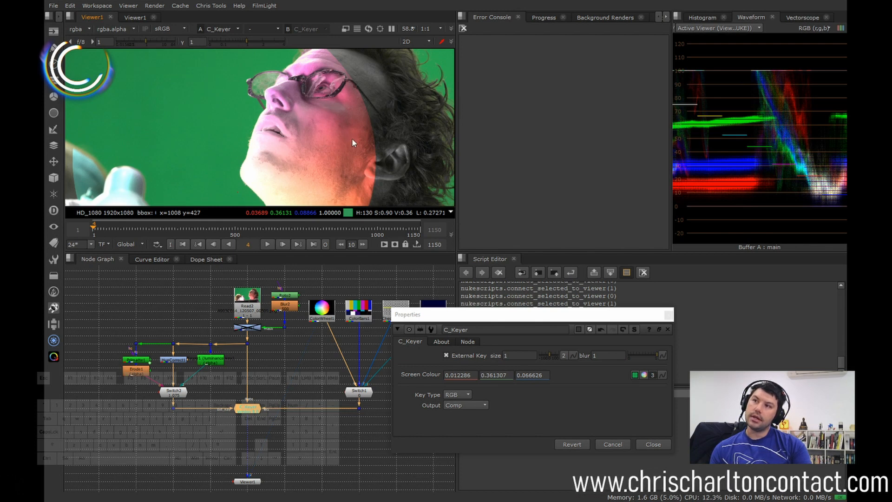
pyautogui.moveTo(354, 152); pyautogui.dragTo(372, 122, button='middle')
pyautogui.moveTo(392, 176); pyautogui.dragTo(390, 133, button='middle')
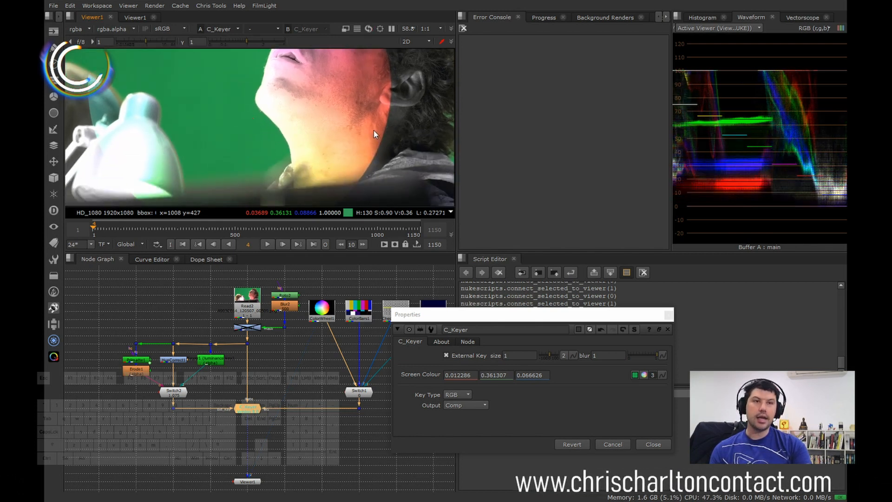
pyautogui.scroll(-2, 315, 112)
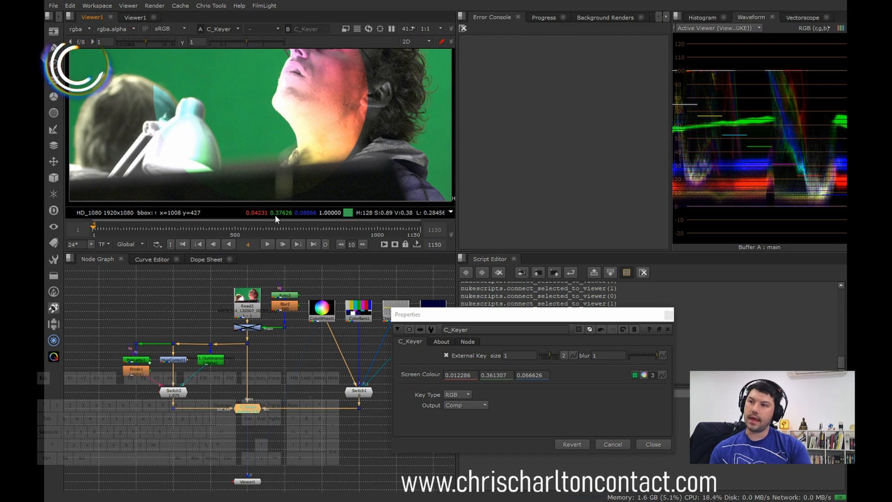
pyautogui.moveTo(339, 112); pyautogui.dragTo(328, 165, button='middle')
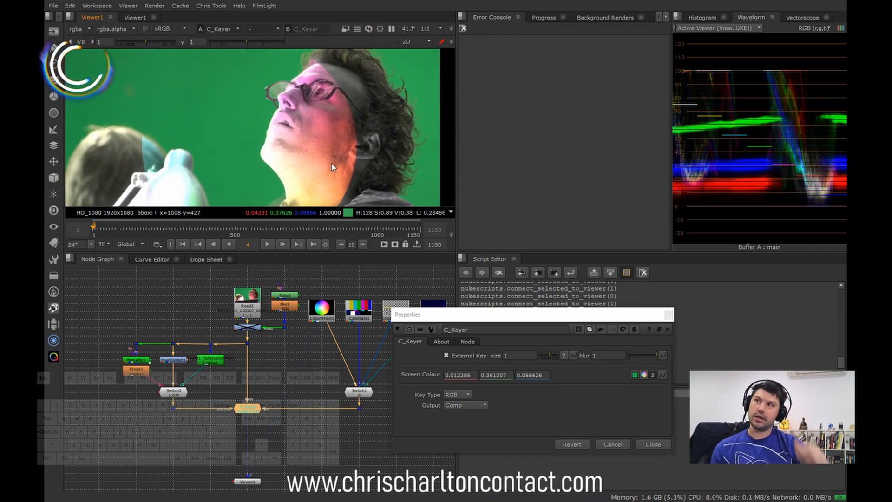
pyautogui.scroll(2, 333, 166)
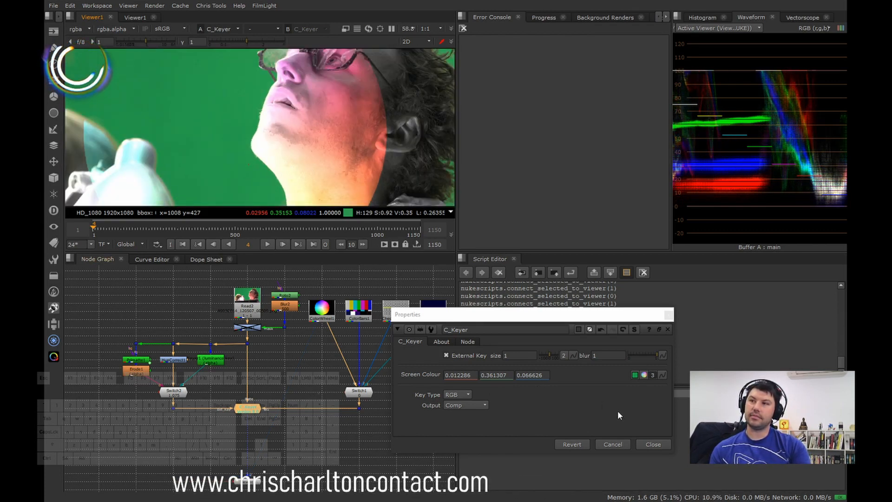
pyautogui.click(654, 445)
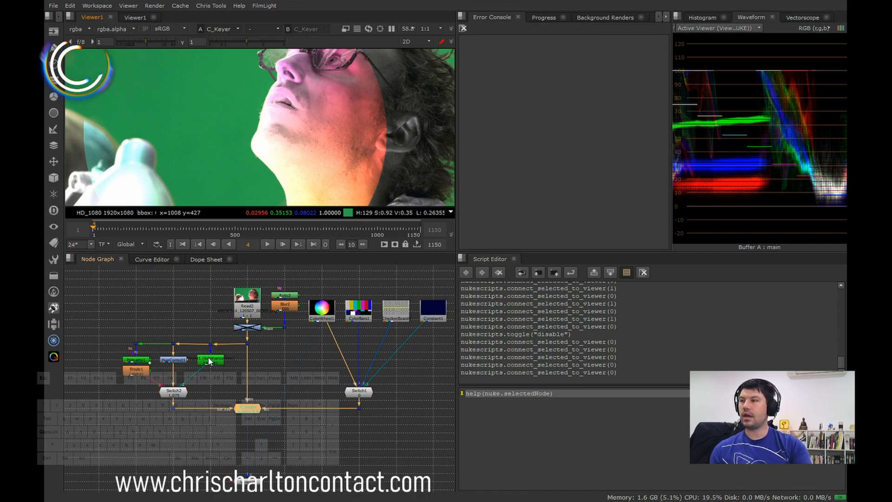
# Step: Set Switch2's which to 2 to feed C_Keyer the luminance key, and close the switch's properties
pyautogui.doubleClick(180, 395)
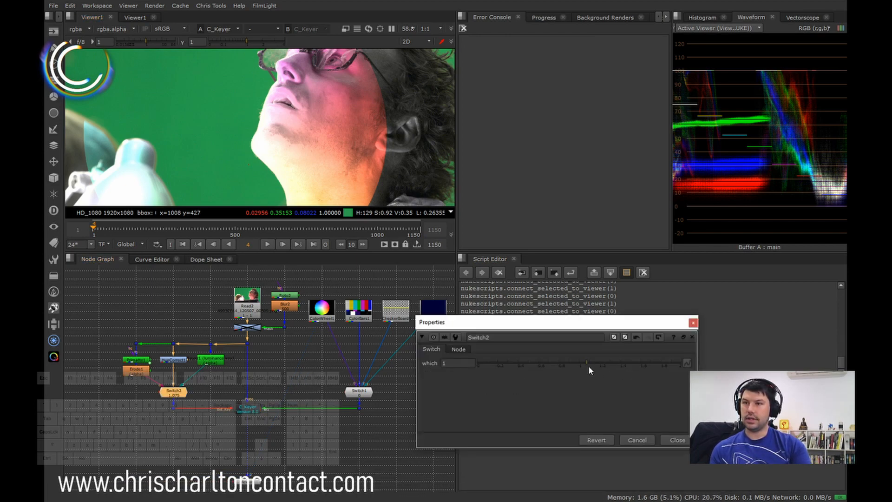
pyautogui.moveTo(667, 362); pyautogui.dragTo(681, 363)
pyautogui.click(675, 439)
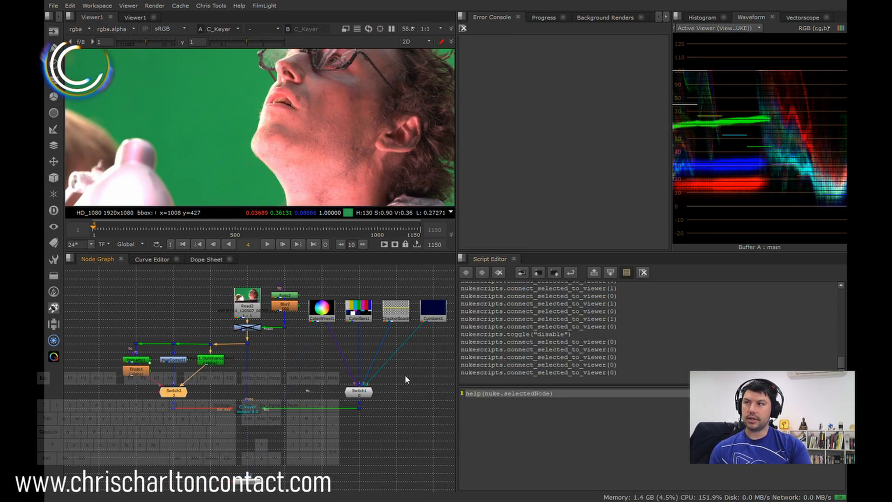
# Step: Set C_Keyer's Key Type to Alpha and check the whole frame in the viewer
pyautogui.doubleClick(257, 407)
pyautogui.click(458, 405)
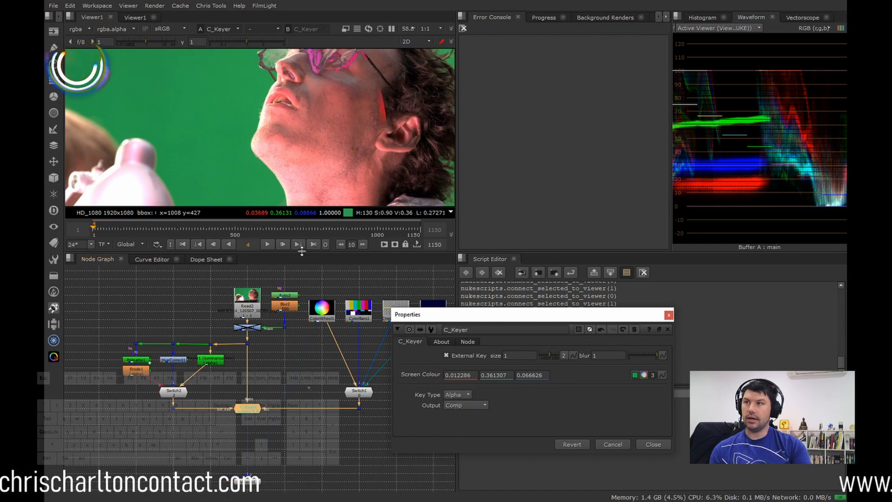
pyautogui.scroll(-2, 321, 128)
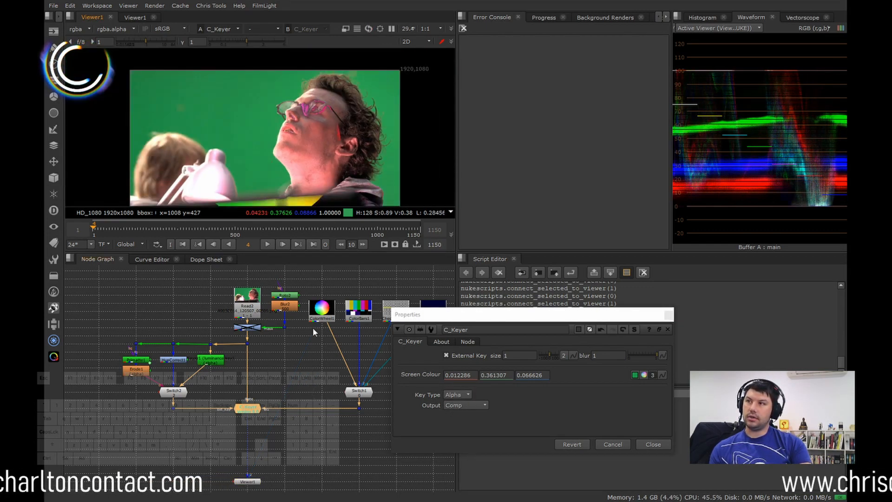
# Step: Set Switch1's which to 3 so that Constant1 becomes the background, closing the switch's properties
pyautogui.moveTo(313, 328); pyautogui.dragTo(254, 348, button='middle')
pyautogui.doubleClick(305, 410)
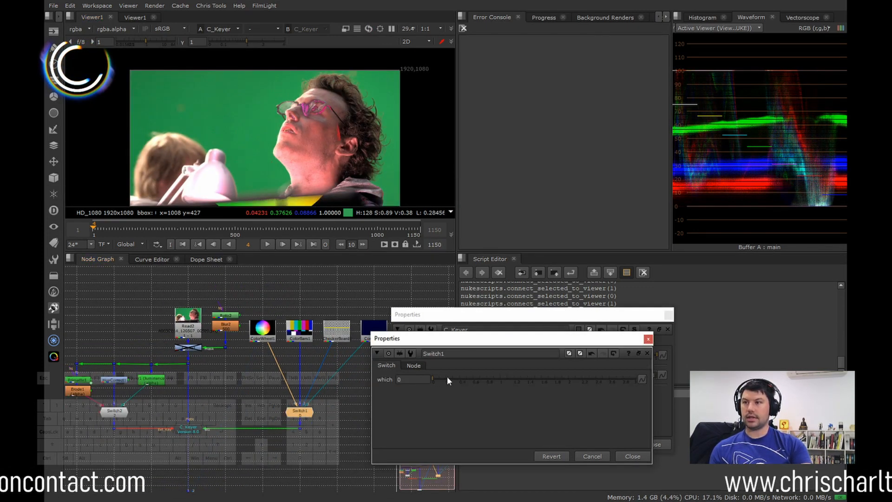
pyautogui.moveTo(614, 397); pyautogui.dragTo(656, 433)
pyautogui.click(632, 456)
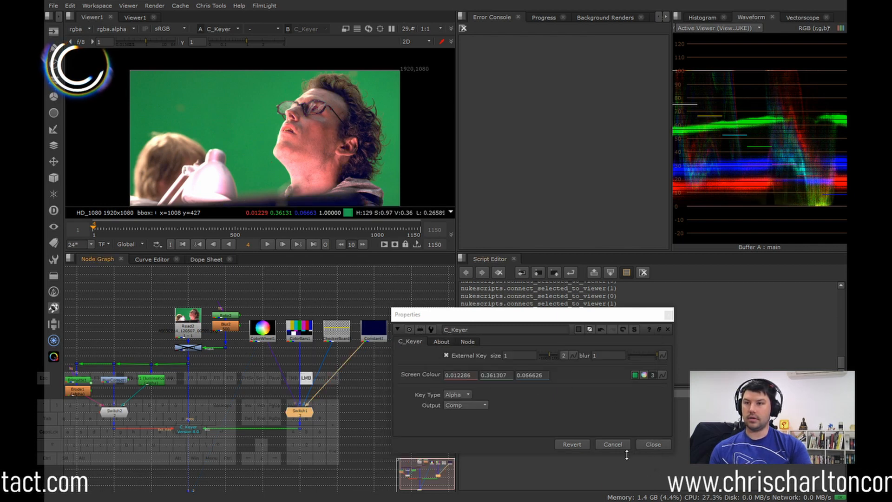
pyautogui.moveTo(340, 148); pyautogui.dragTo(343, 125, button='middle')
# Step: Adjust Keyer1's luminance key range to about 0.0011 for A and 0.040 for B, closing the Keyer1 and C_Keyer properties
pyautogui.doubleClick(156, 381)
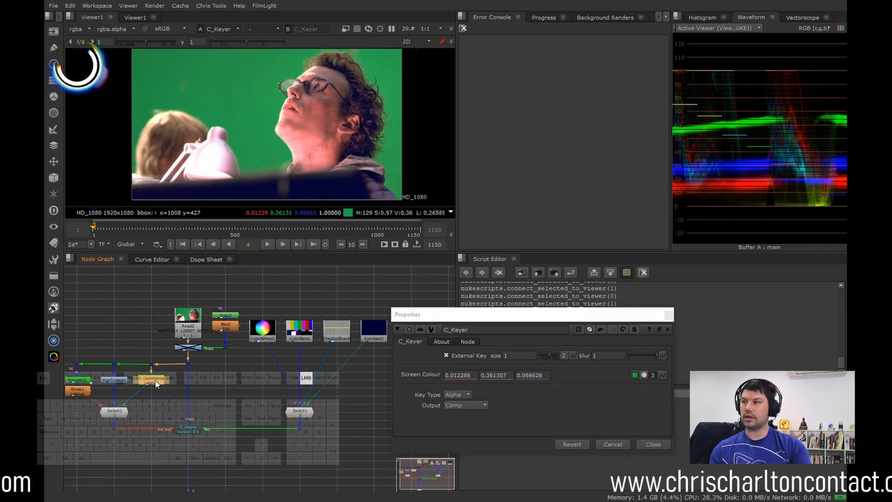
pyautogui.moveTo(294, 387)
pyautogui.mouseDown()
pyautogui.moveTo(319, 384)
pyautogui.moveTo(293, 390)
pyautogui.mouseUp()
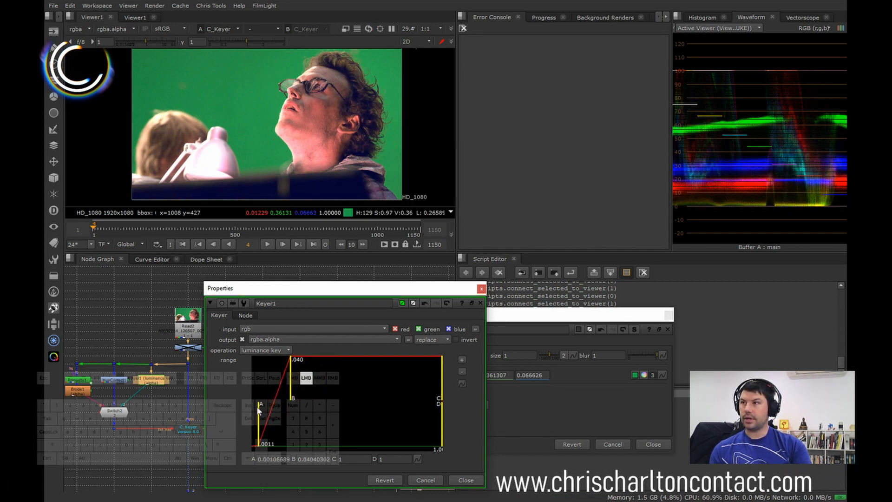
pyautogui.click(476, 479)
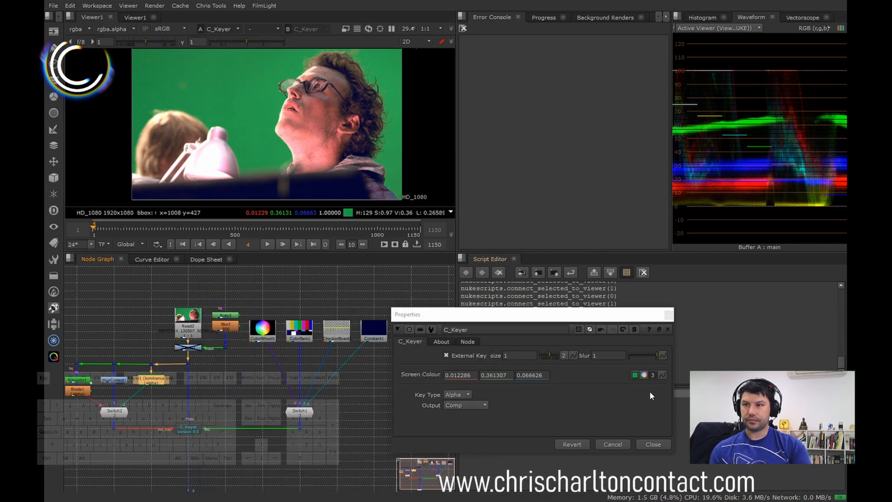
pyautogui.click(653, 444)
# Step: Lower the blue in Constant1's color to 0 for a black background and close its properties
pyautogui.scroll(3, 370, 332)
pyautogui.doubleClick(381, 342)
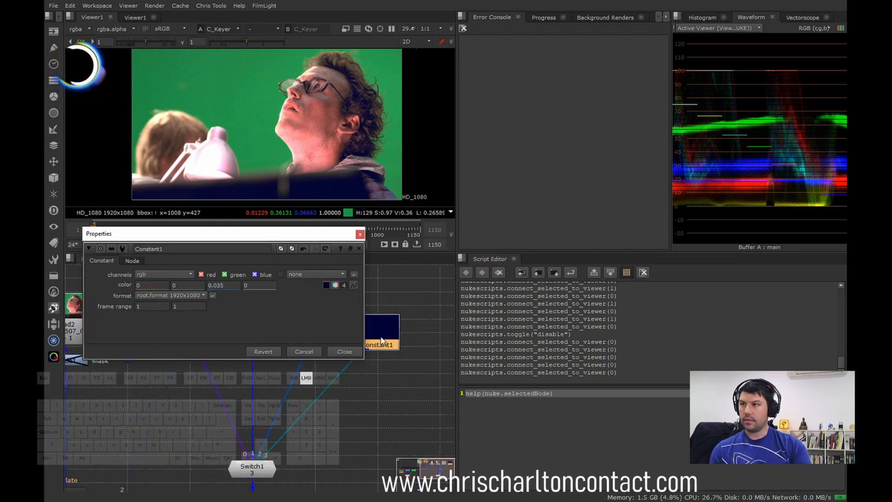
pyautogui.click(336, 286)
pyautogui.moveTo(511, 358); pyautogui.dragTo(510, 379)
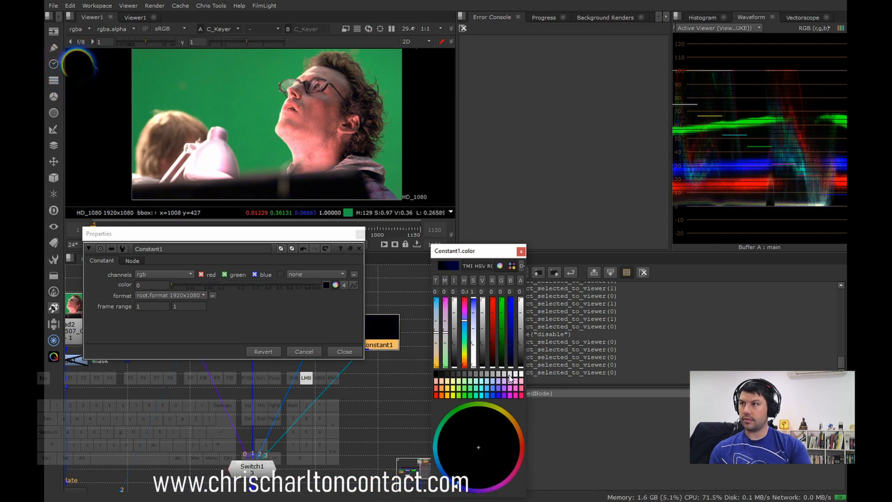
pyautogui.click(344, 352)
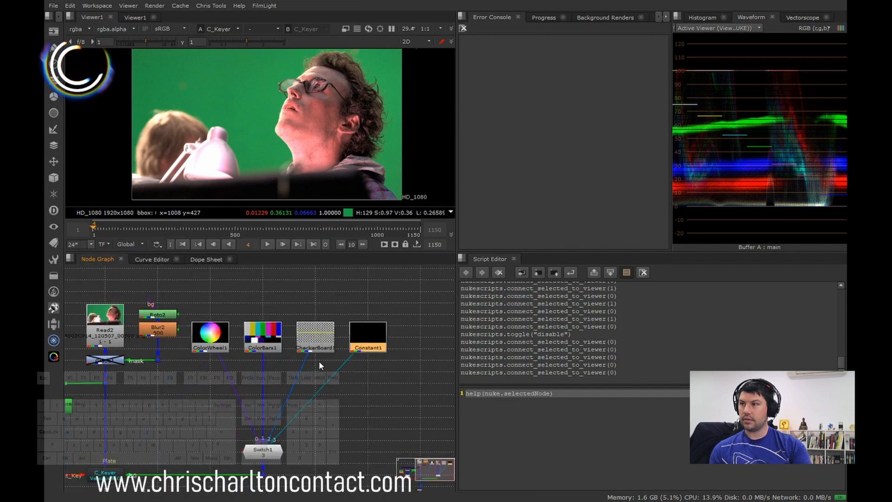
# Step: View the Read2 plate and the C_Keyer output in turn to compare the dark areas of the composite
pyautogui.moveTo(319, 362); pyautogui.dragTo(361, 341, button='middle')
pyautogui.scroll(-3, 361, 341)
pyautogui.click(208, 322)
pyautogui.press('1')
pyautogui.click(184, 383)
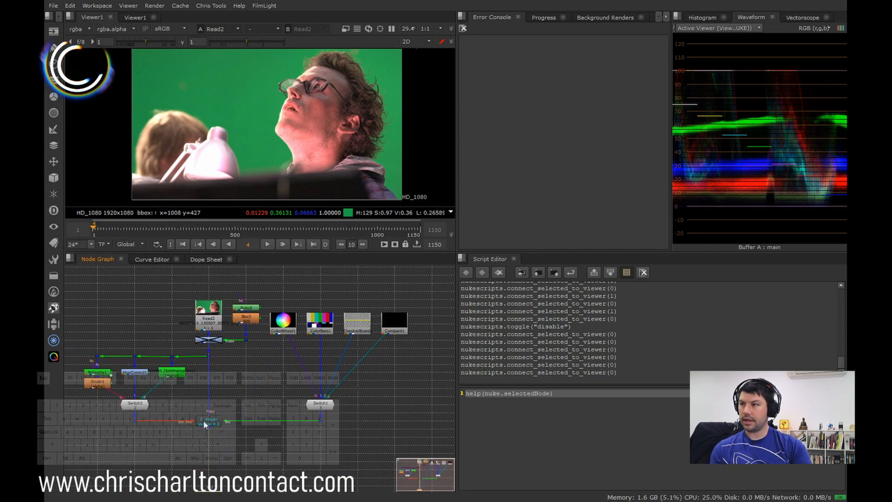
pyautogui.click(204, 422)
pyautogui.press('1')
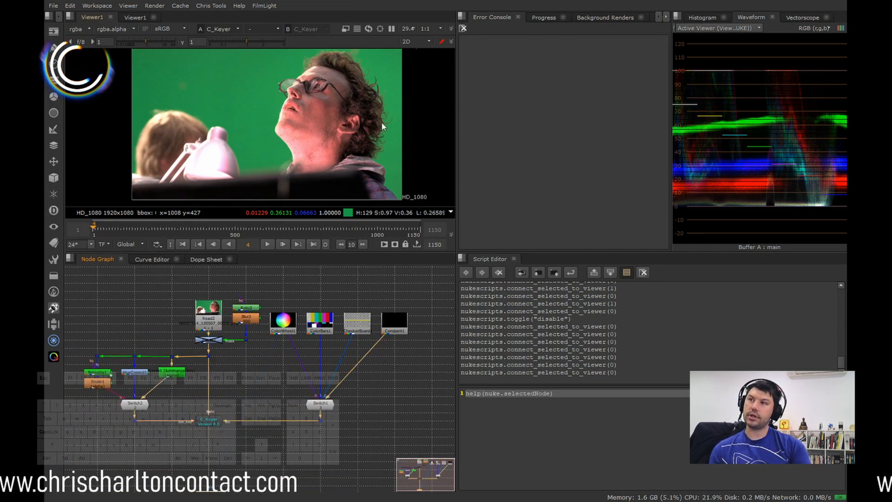
pyautogui.scroll(4, 366, 129)
pyautogui.scroll(-4, 376, 139)
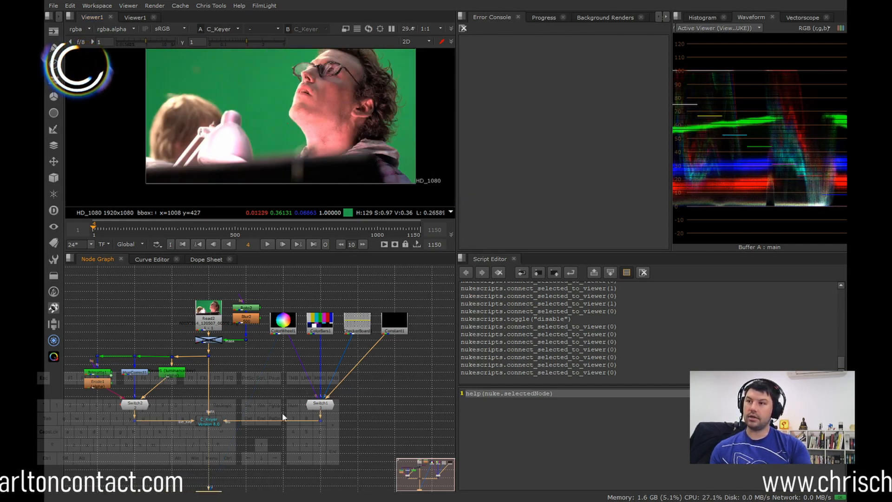
pyautogui.press('1')
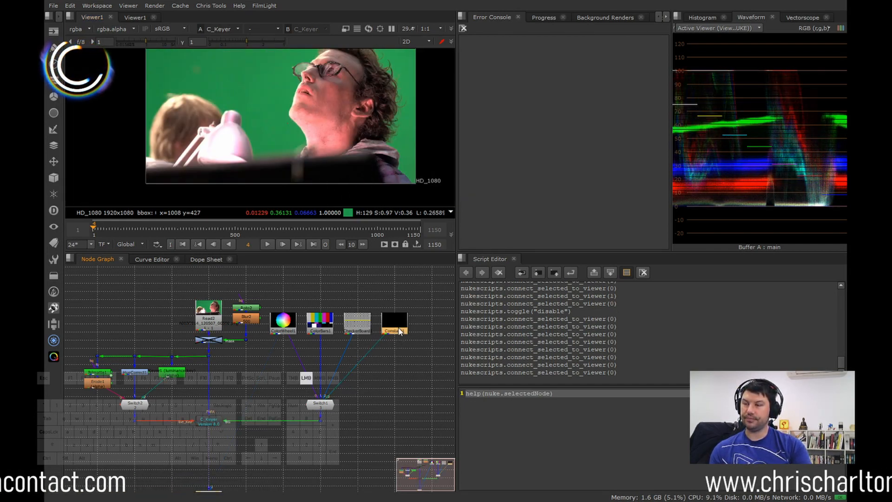
# Step: Raise the blue in Constant1's color to 0.02 and close the color picker and properties
pyautogui.doubleClick(394, 323)
pyautogui.click(327, 286)
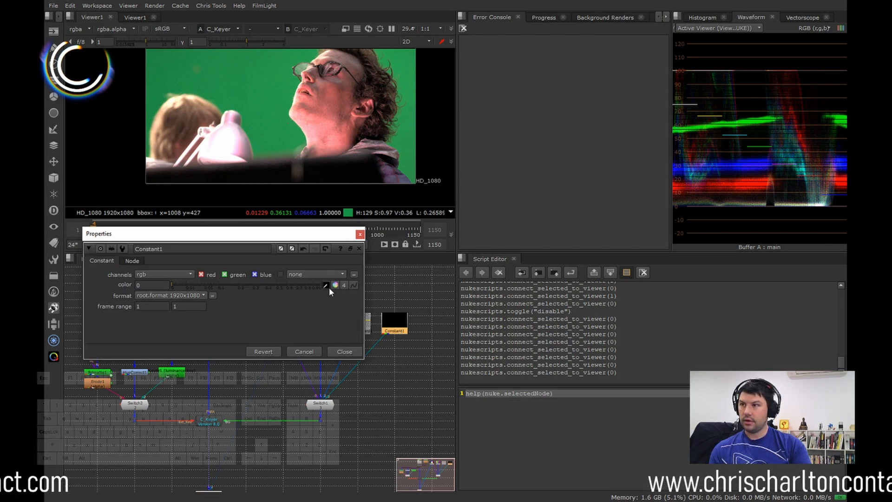
pyautogui.click(335, 286)
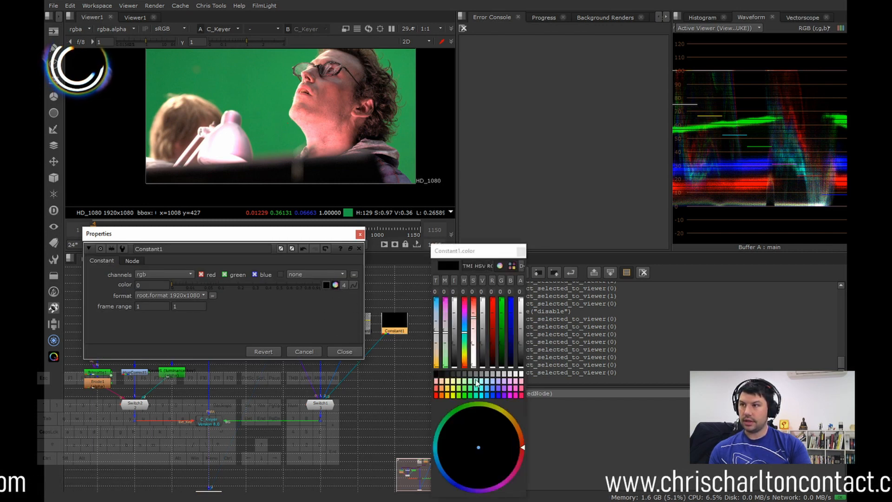
pyautogui.click(511, 365)
pyautogui.moveTo(511, 365); pyautogui.dragTo(511, 360)
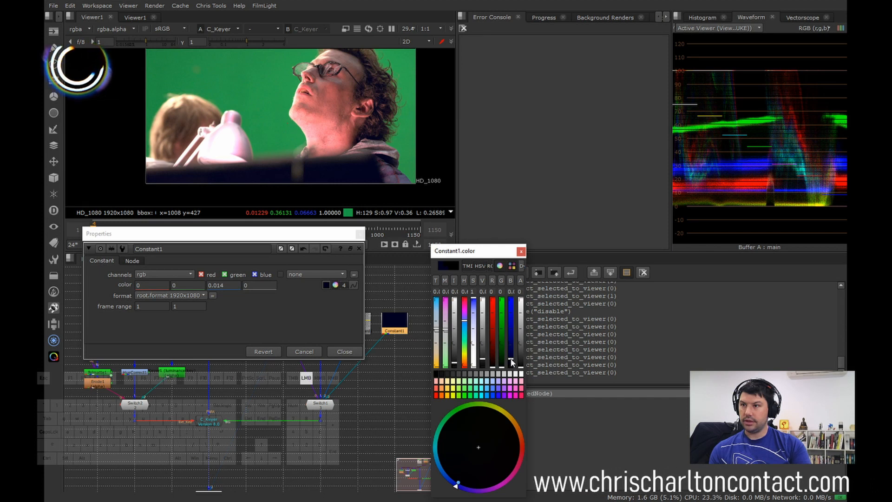
pyautogui.click(520, 253)
pyautogui.click(361, 234)
# Step: Assign Read2 and C_Keyer to viewer inputs 1 and 2 and alternate between them to compare the blue shadow tint
pyautogui.click(208, 321)
pyautogui.press('1')
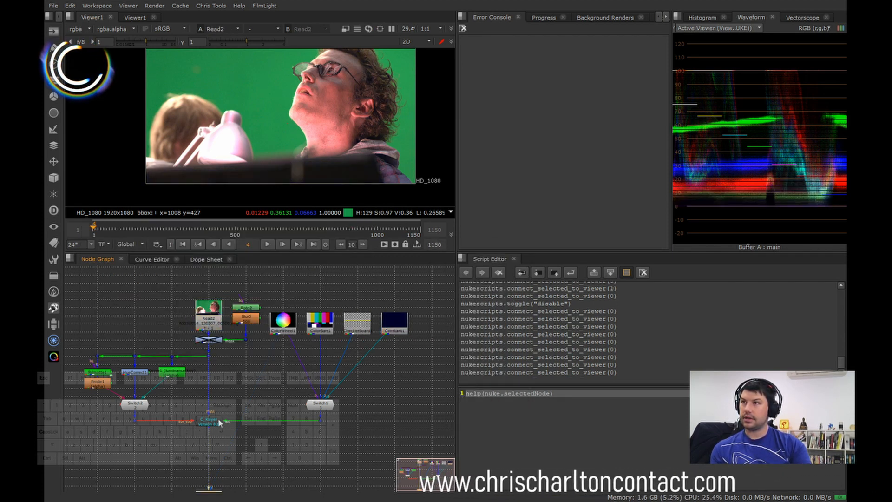
pyautogui.press('2')
pyautogui.press('1')
pyautogui.press('2')
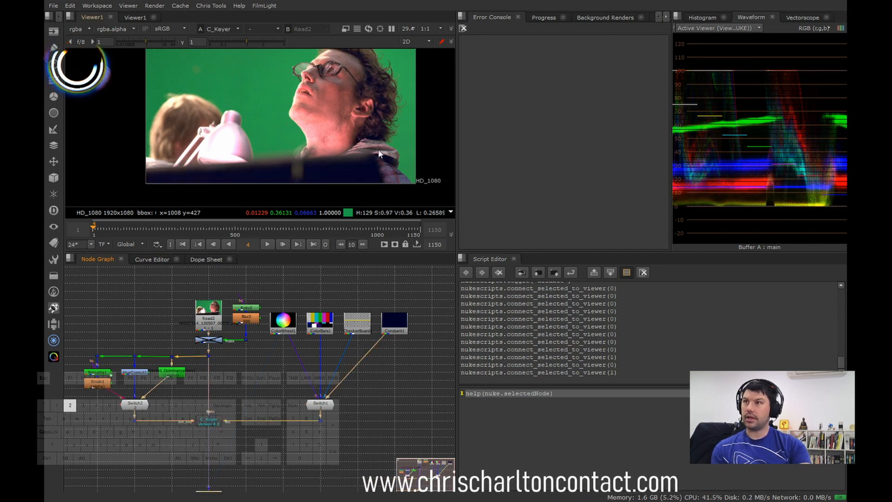
pyautogui.press('1')
pyautogui.press('2')
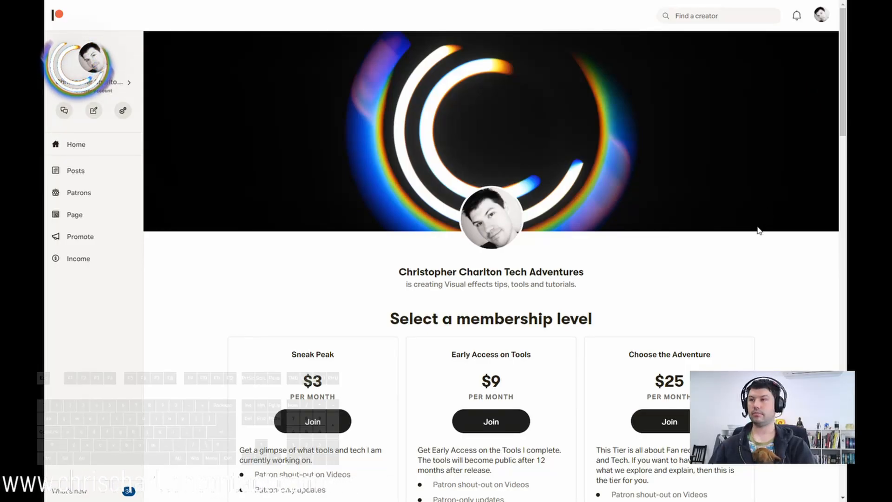
# Step: Switch to the creator's Patreon page and examine the available membership levels and their benefits
pyautogui.scroll(-2, 579, 215)
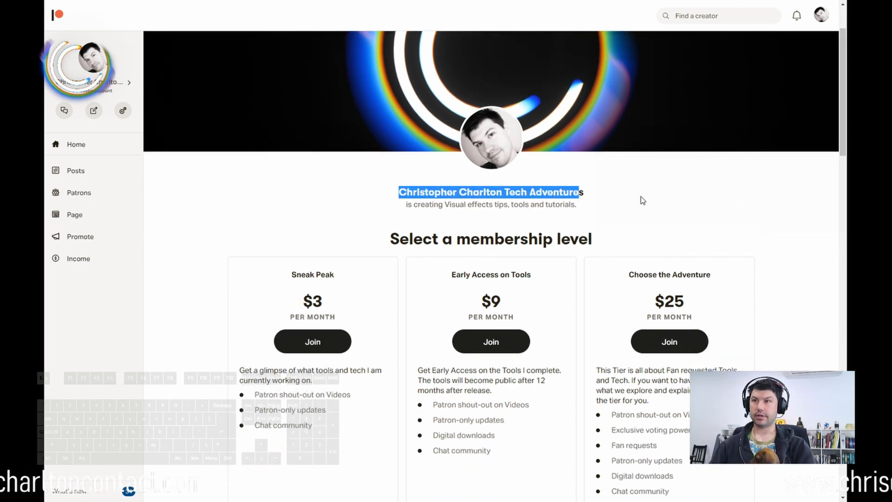
pyautogui.click(575, 197)
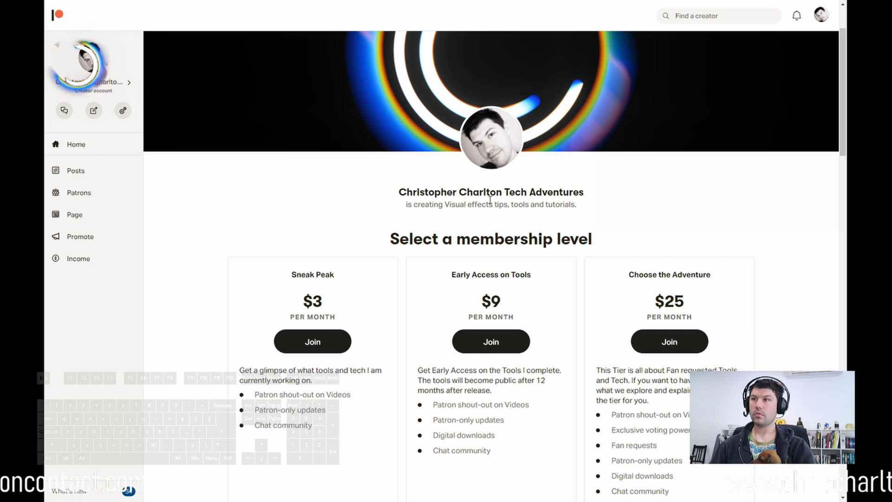
pyautogui.scroll(-4, 697, 215)
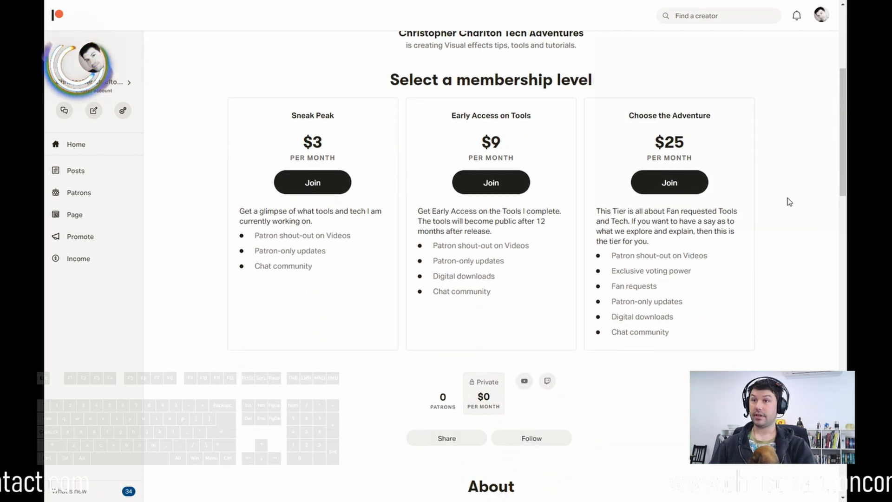